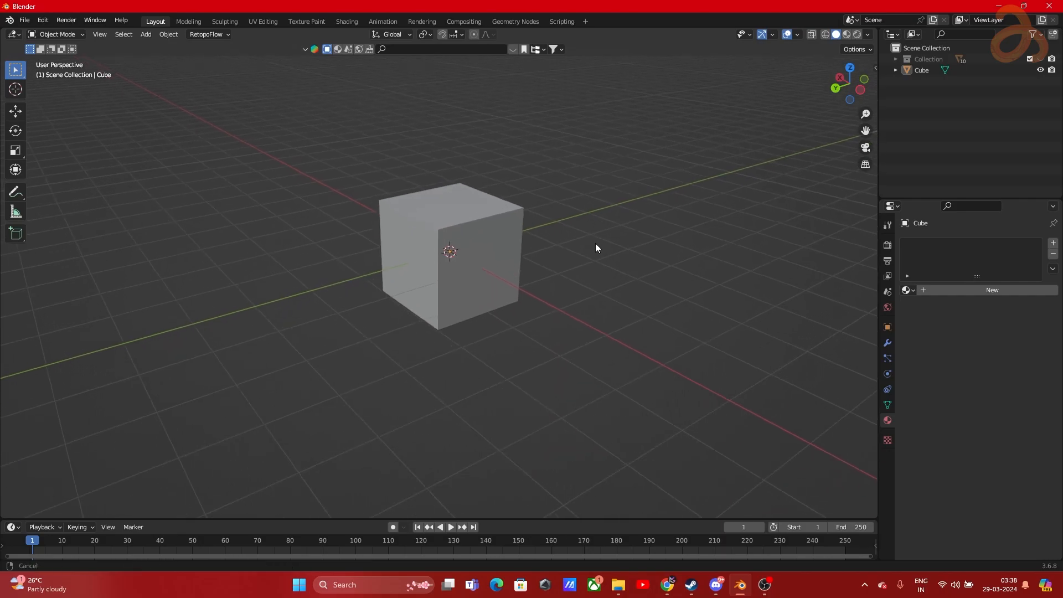
pyautogui.scroll(2, 567, 288)
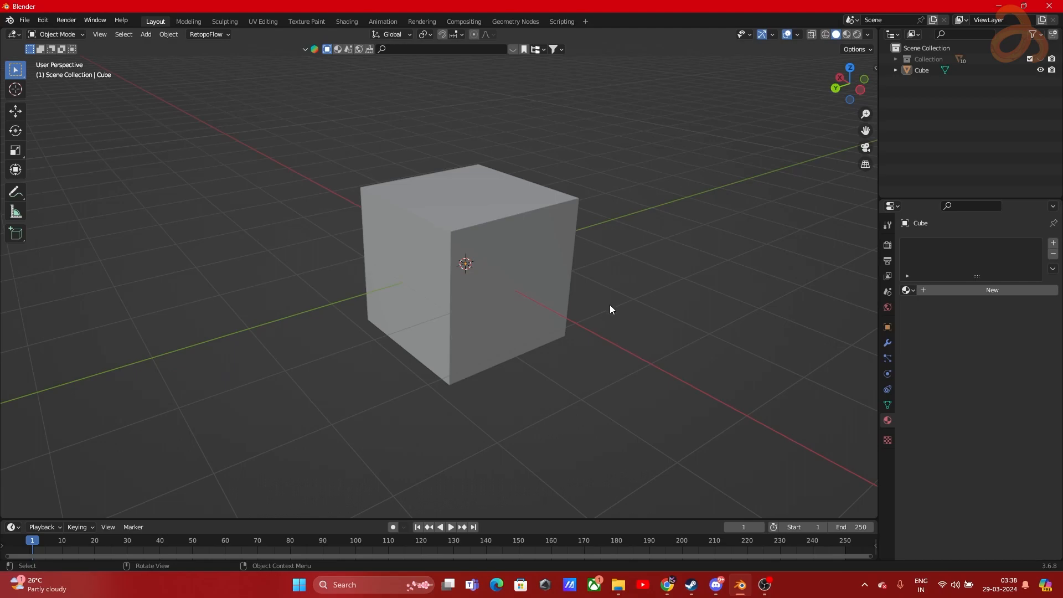
pyautogui.scroll(3, 618, 310)
pyautogui.moveTo(625, 317); pyautogui.dragTo(562, 313, button='middle')
pyautogui.click(487, 259)
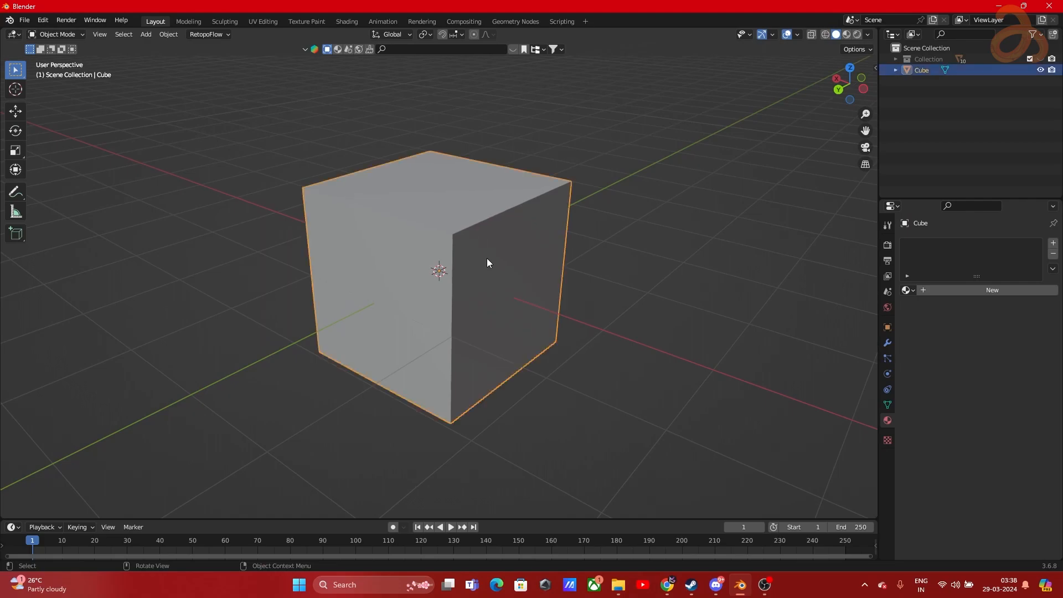
pyautogui.click(639, 256)
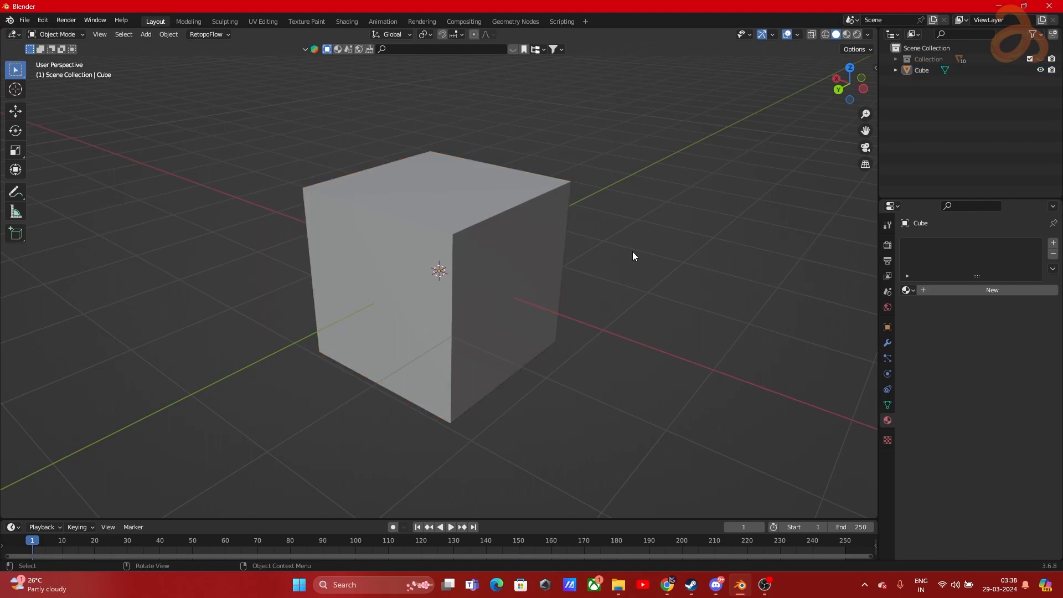
pyautogui.moveTo(632, 251); pyautogui.dragTo(647, 277, button='middle')
# Step: Enter Edit Mode on the cube, switch to vertex selection and deselect everything
pyautogui.click(521, 266)
pyautogui.press('Tab')
pyautogui.moveTo(520, 266); pyautogui.dragTo(566, 291, button='middle')
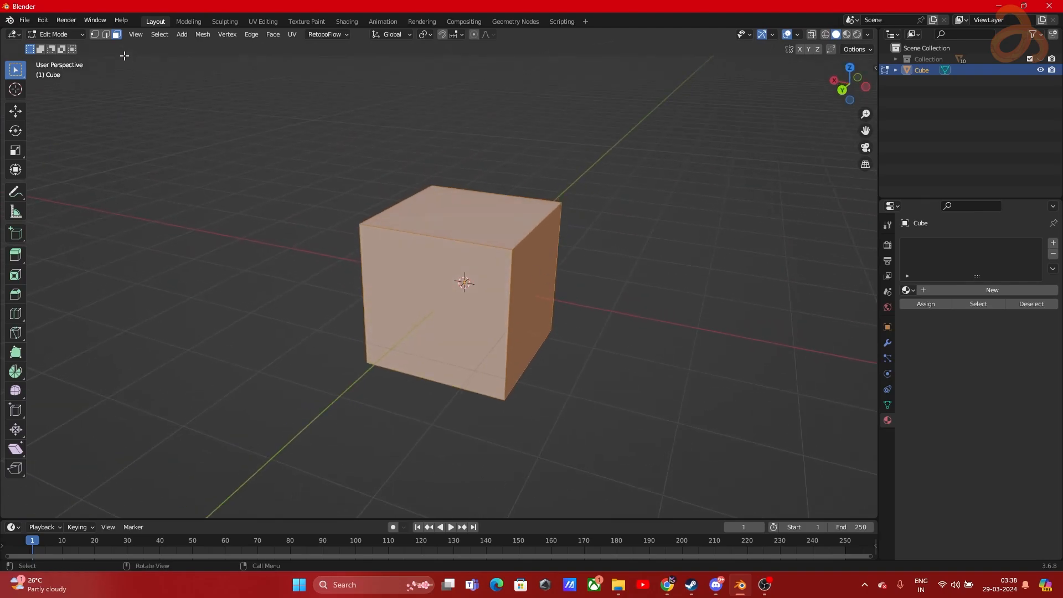
pyautogui.click(95, 35)
pyautogui.click(514, 198)
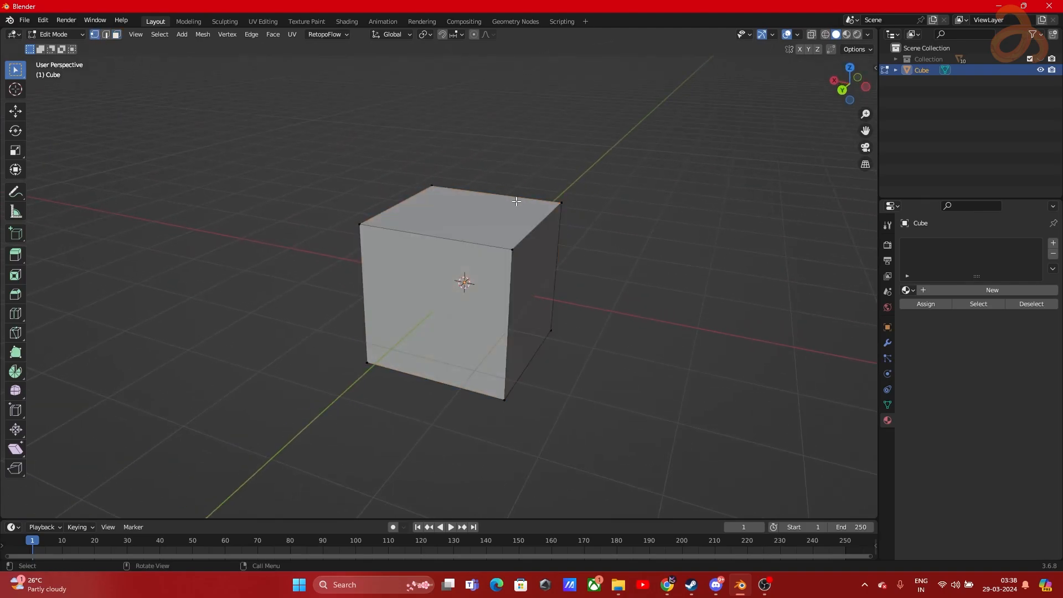
# Step: Return to Object Mode and scale the cube down along the global X axis
pyautogui.press('Tab')
pyautogui.press('s')
pyautogui.press('x')
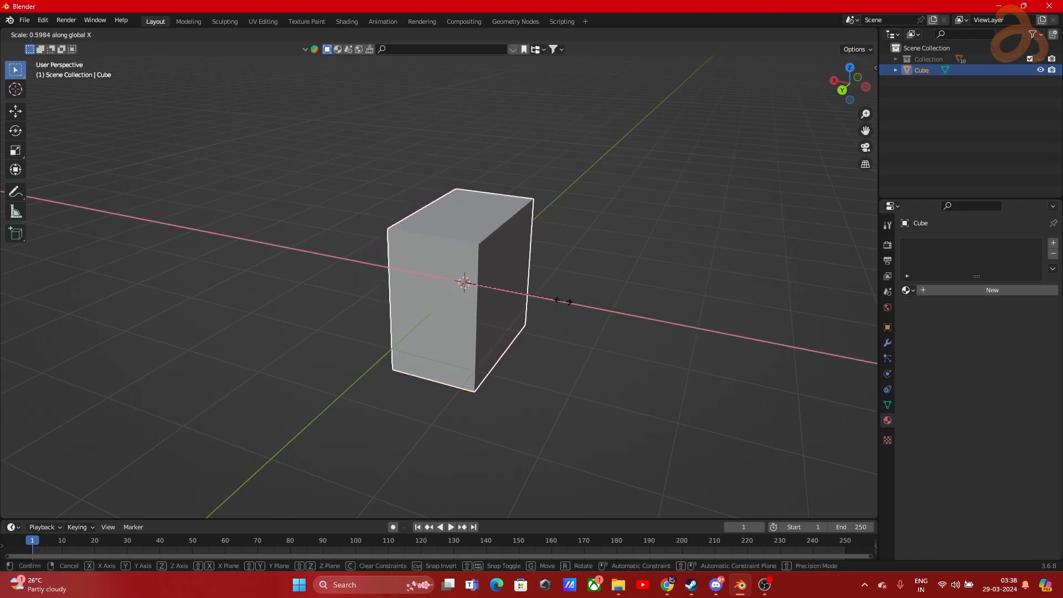
pyautogui.click(487, 286)
# Step: Examine the flattened block's proportions from the Left orthographic view and from angled perspectives
pyautogui.moveTo(618, 295); pyautogui.dragTo(597, 259, button='middle')
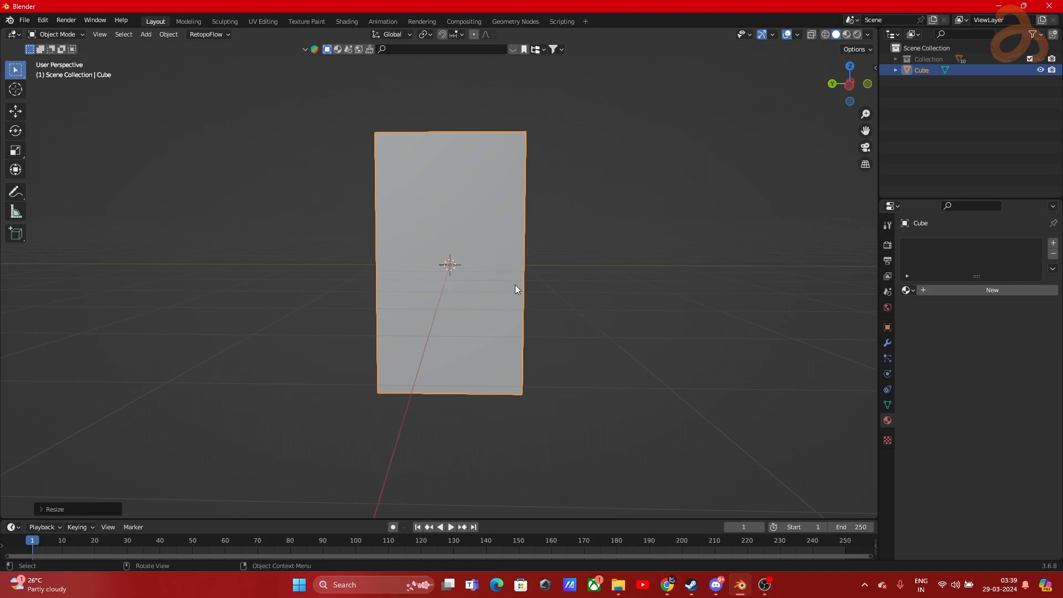
pyautogui.moveTo(539, 281); pyautogui.dragTo(479, 219, button='middle')
pyautogui.press('`')
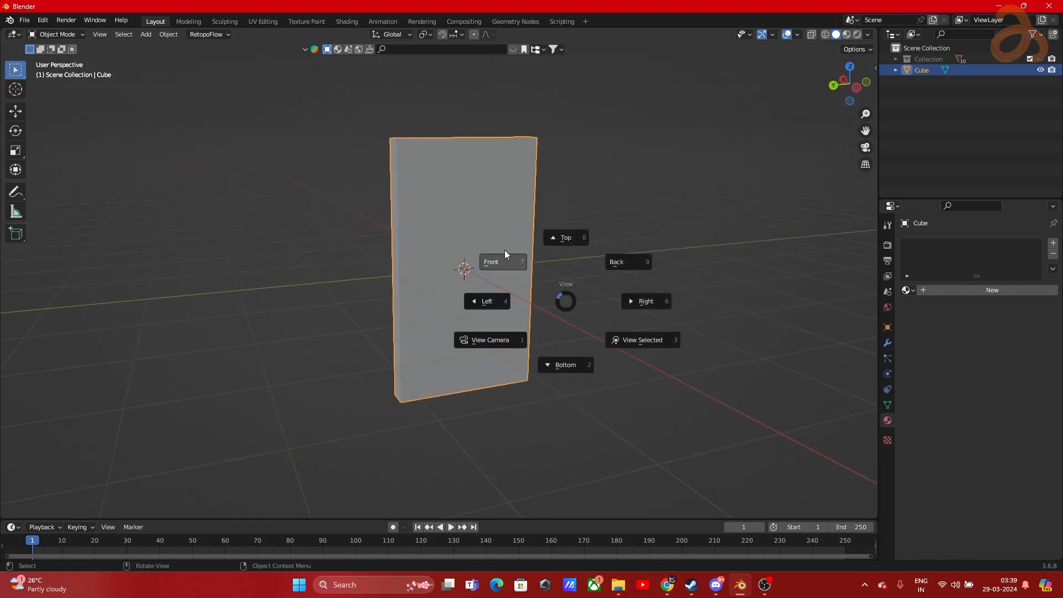
pyautogui.click(479, 294)
pyautogui.scroll(2, 525, 292)
pyautogui.keyDown('shift'); pyautogui.moveTo(534, 289); pyautogui.dragTo(513, 314, button='middle'); pyautogui.keyUp('shift')
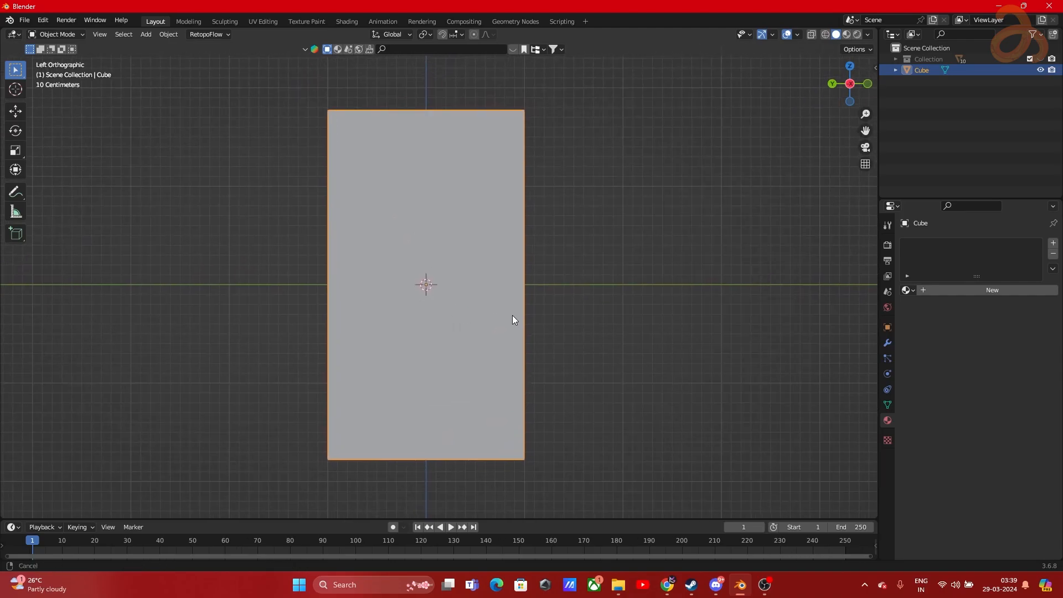
pyautogui.moveTo(573, 367); pyautogui.dragTo(640, 298, button='middle')
pyautogui.click(571, 215)
pyautogui.click(509, 220)
pyautogui.moveTo(541, 230); pyautogui.dragTo(503, 233, button='middle')
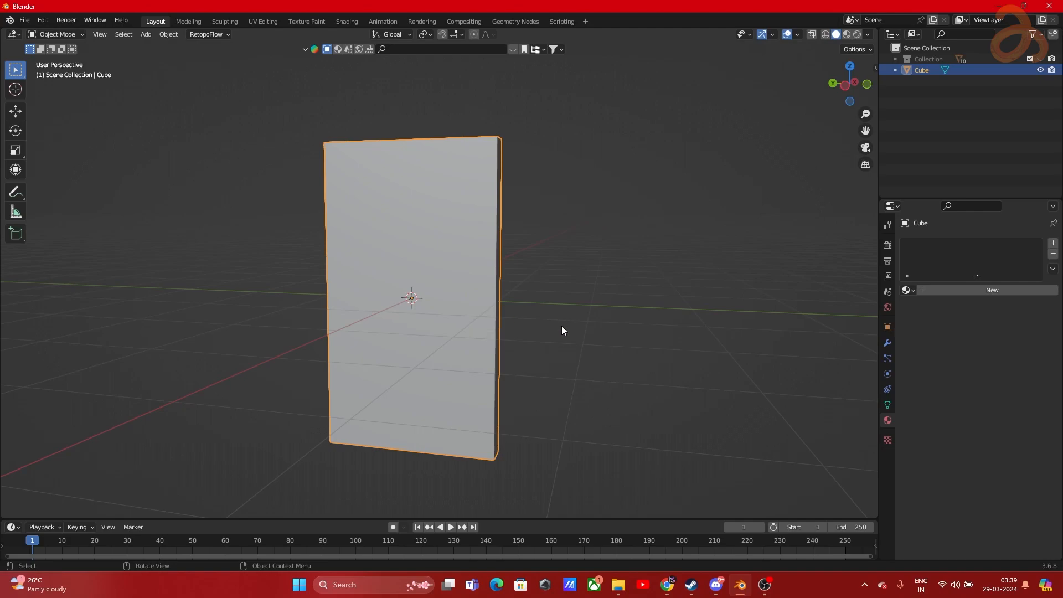
# Step: Delete the flattened block and add a new default cube mesh
pyautogui.press('Delete')
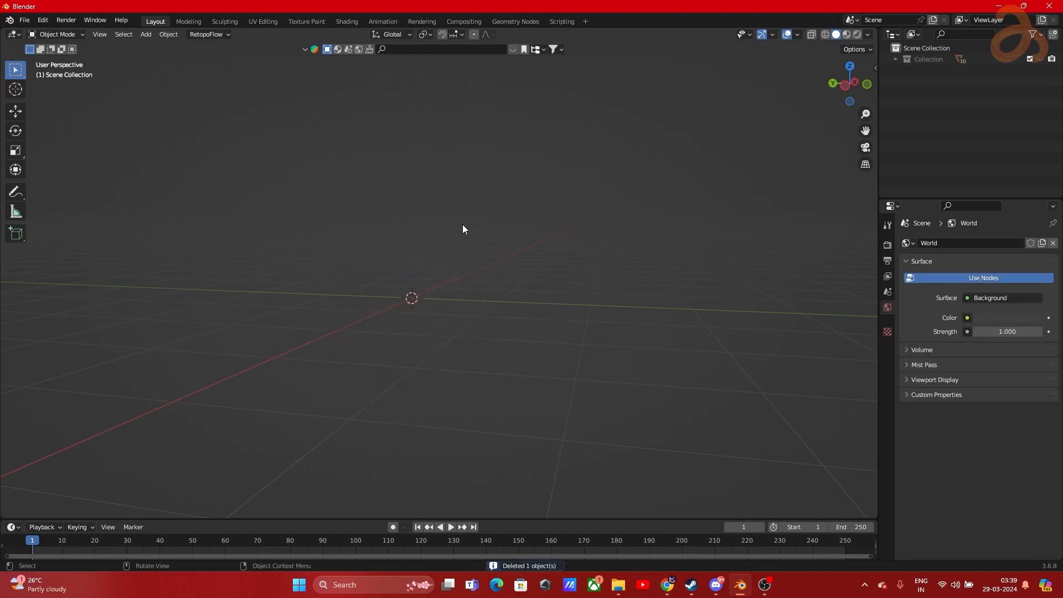
pyautogui.hotkey('shift', 'a')
pyautogui.click(495, 234)
pyautogui.click(580, 252)
pyautogui.moveTo(579, 252); pyautogui.dragTo(315, 117, button='middle')
# Step: Open the UV Editing workspace and put the new cube in Edit Mode with nothing selected
pyautogui.click(258, 21)
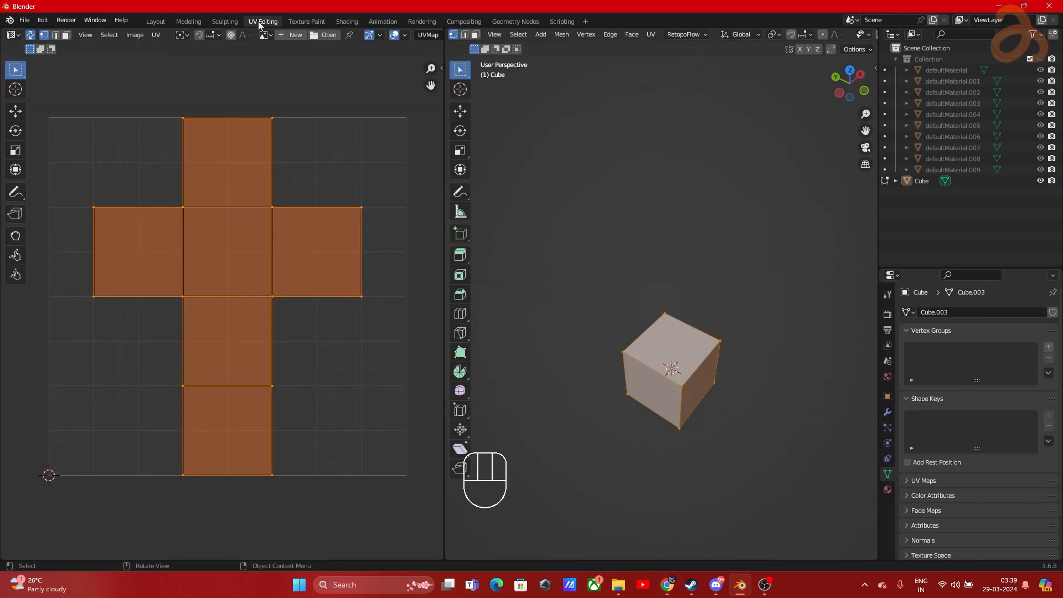
pyautogui.click(667, 273)
pyautogui.press('Tab')
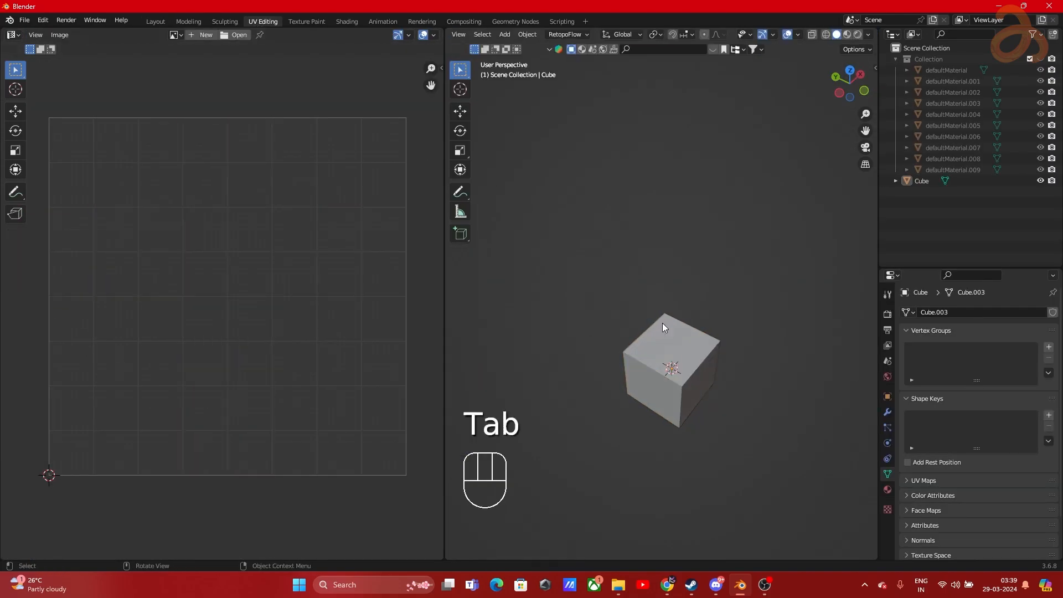
pyautogui.scroll(3, 665, 333)
pyautogui.keyDown('shift'); pyautogui.moveTo(676, 333); pyautogui.dragTo(662, 231, button='middle'); pyautogui.keyUp('shift')
pyautogui.press('Tab')
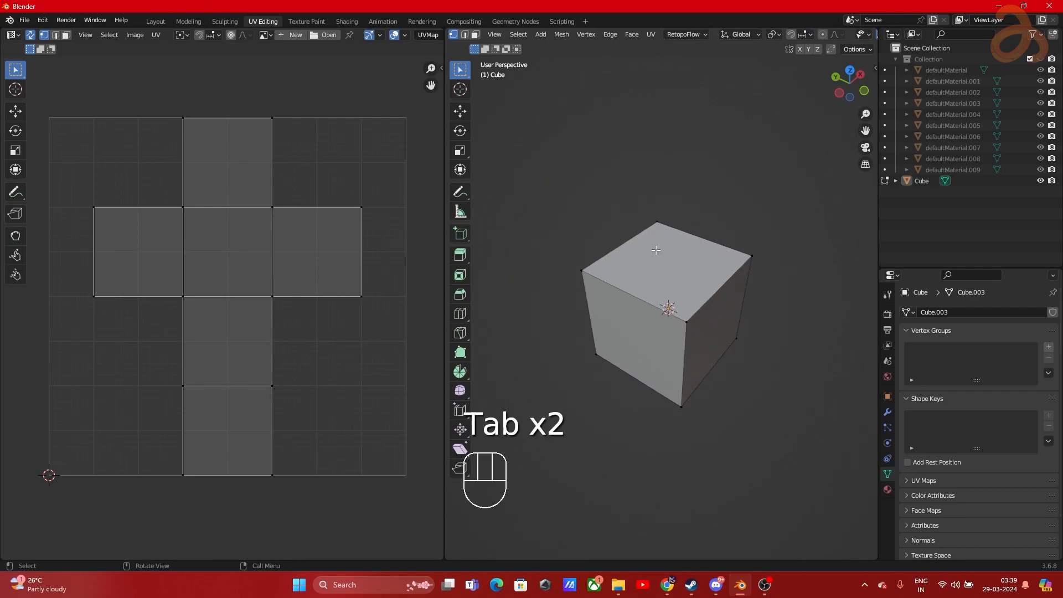
pyautogui.moveTo(693, 185); pyautogui.dragTo(473, 283, button='middle')
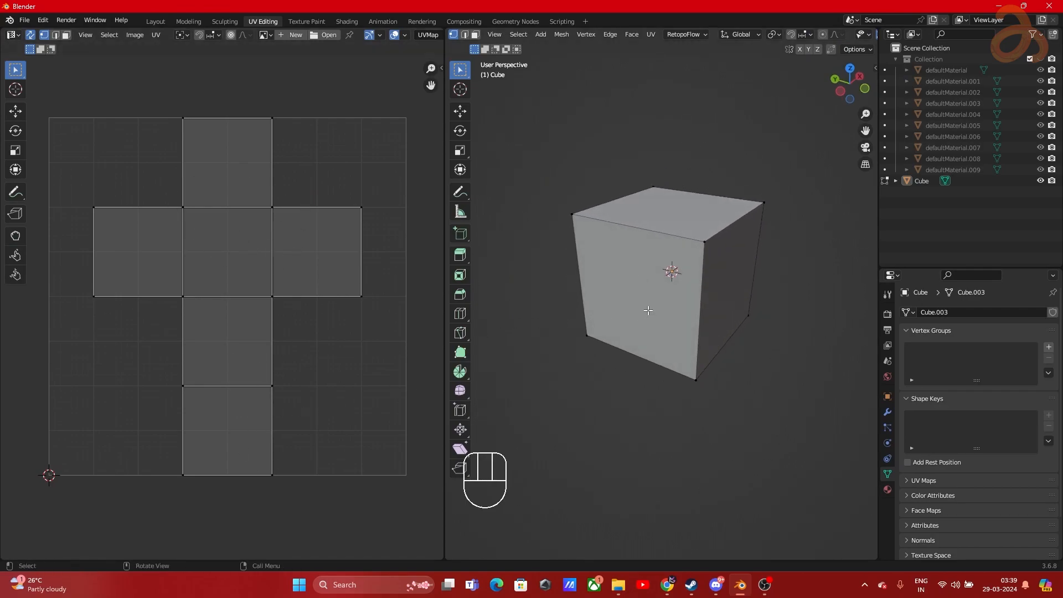
# Step: Switch to face selection and select two side faces and the top face one at a time to match their UV squares
pyautogui.press('3')
pyautogui.press('3')
pyautogui.click(657, 269)
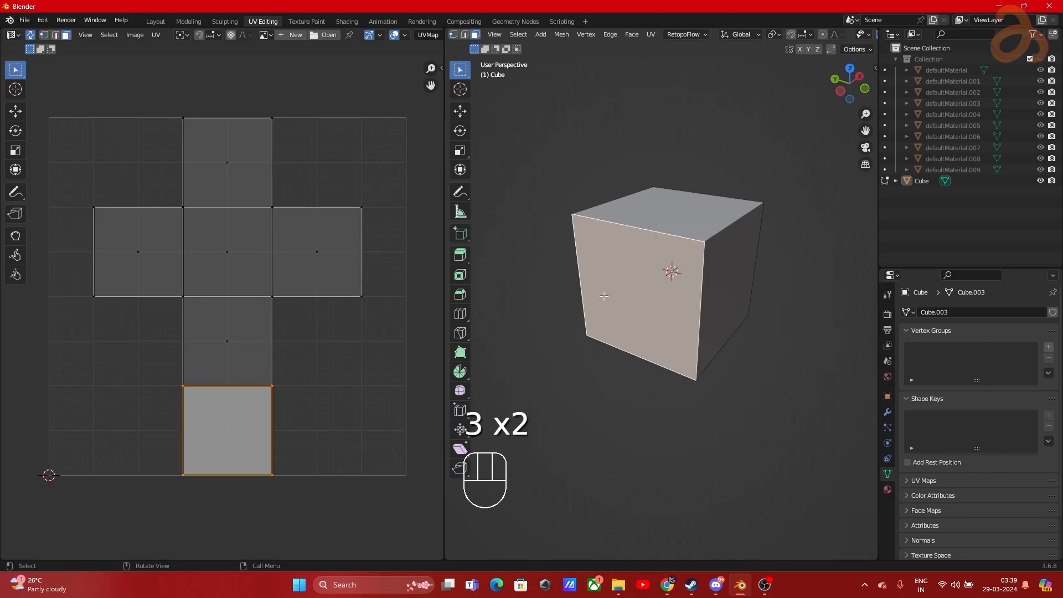
pyautogui.click(675, 207)
pyautogui.keyDown('alt'); pyautogui.moveTo(707, 259); pyautogui.dragTo(703, 302); pyautogui.keyUp('alt')
pyautogui.click(805, 306)
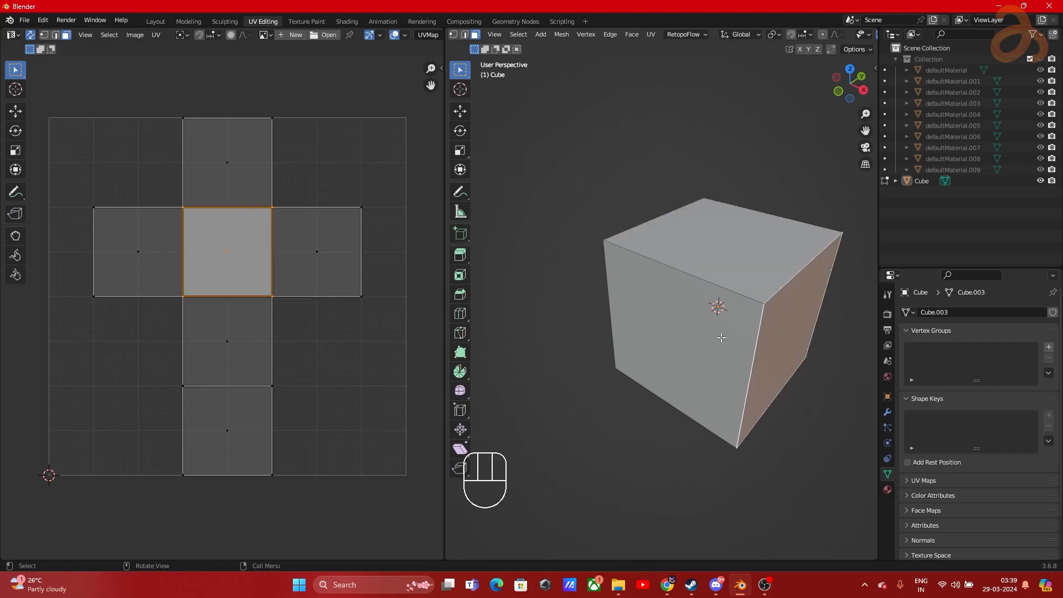
# Step: Select a neighbouring side face and the cube's underside in turn to locate them in the UV layout
pyautogui.click(700, 340)
pyautogui.keyDown('alt'); pyautogui.moveTo(701, 340); pyautogui.dragTo(683, 310); pyautogui.keyUp('alt')
pyautogui.click(682, 310)
pyautogui.moveTo(650, 313); pyautogui.dragTo(644, 244, button='middle')
pyautogui.click(634, 371)
pyautogui.keyDown('alt'); pyautogui.moveTo(723, 314); pyautogui.dragTo(574, 351, button='middle'); pyautogui.keyUp('alt')
# Step: Leave Edit Mode and select the cube as an object
pyautogui.scroll(-2, 579, 344)
pyautogui.keyDown('shift'); pyautogui.moveTo(615, 271); pyautogui.dragTo(655, 298, button='middle'); pyautogui.keyUp('shift')
pyautogui.keyDown('alt'); pyautogui.moveTo(695, 241); pyautogui.dragTo(679, 261, button='middle'); pyautogui.keyUp('alt')
pyautogui.scroll(1, 688, 250)
pyautogui.press('Tab')
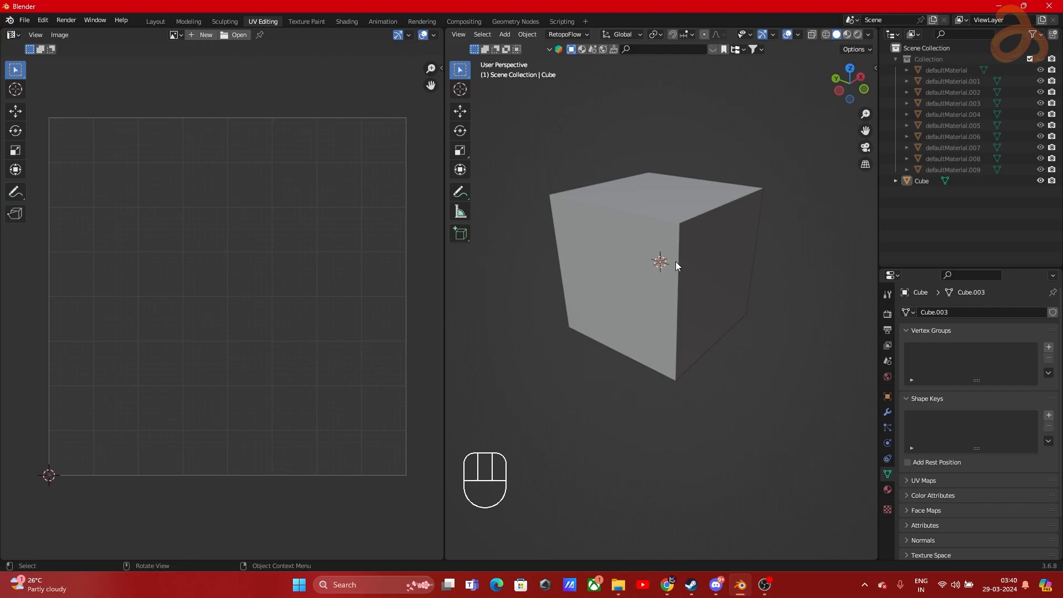
pyautogui.keyDown('alt'); pyautogui.moveTo(691, 277); pyautogui.dragTo(644, 260, button='middle'); pyautogui.keyUp('alt')
pyautogui.click(659, 251)
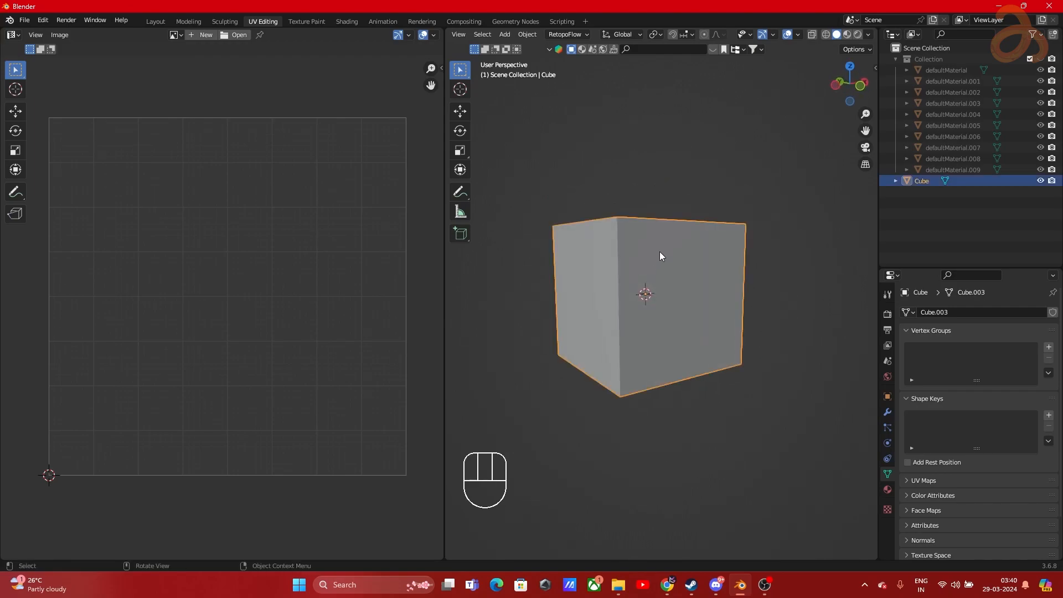
# Step: Re-enter Edit Mode, display the cube's full UV layout and select a single side face
pyautogui.press('Tab')
pyautogui.press('a')
pyautogui.keyDown('alt'); pyautogui.moveTo(684, 334); pyautogui.dragTo(669, 318, button='middle'); pyautogui.keyUp('alt')
pyautogui.press('3')
pyautogui.click(660, 289)
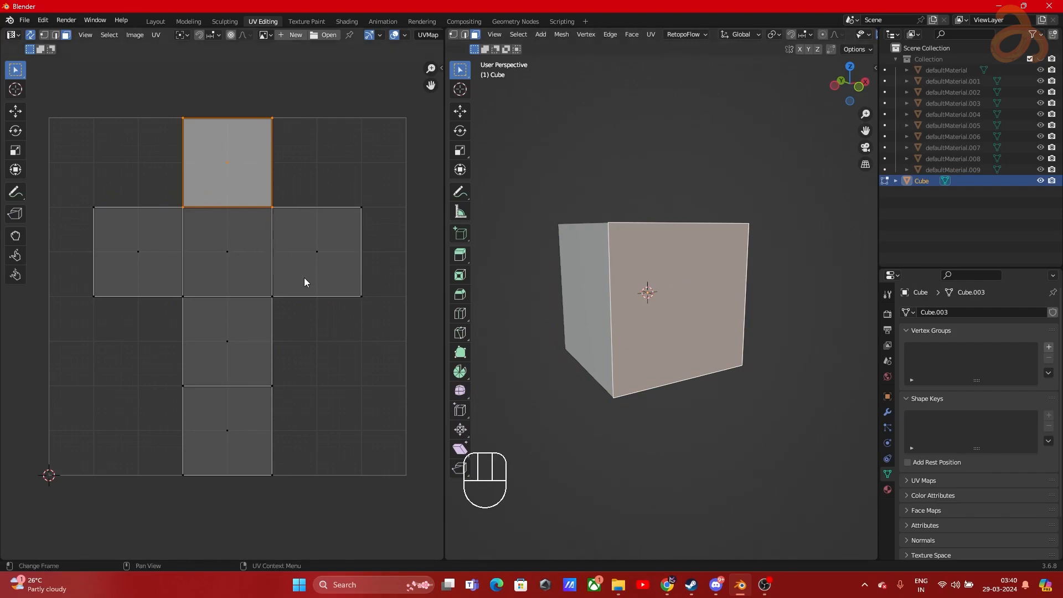
# Step: Select the bottommost and rightmost UV squares, followed by the cube's underside, to compare UVs with mesh faces
pyautogui.click(259, 426)
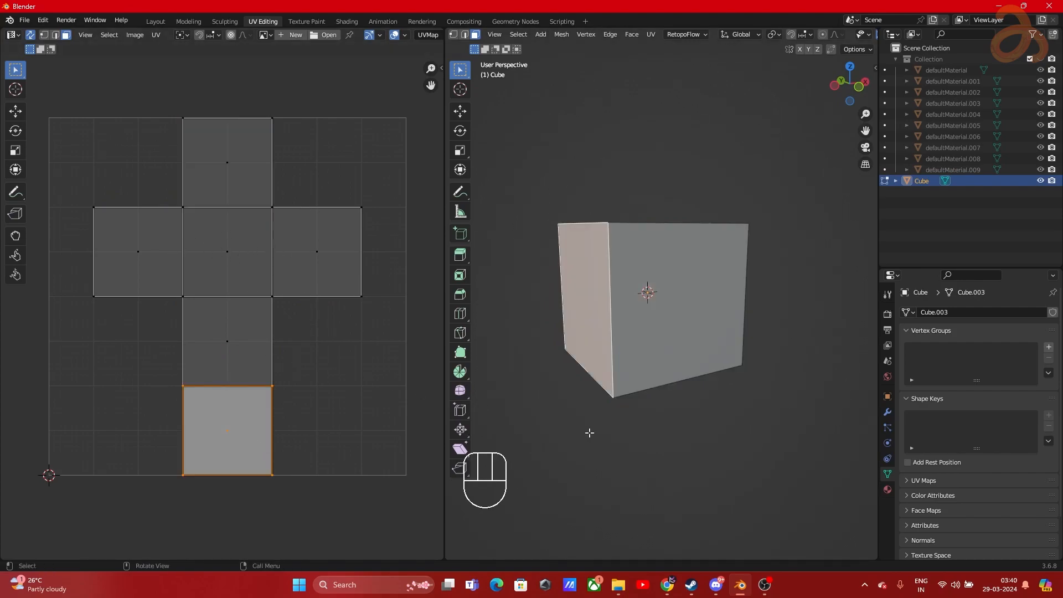
pyautogui.keyDown('alt'); pyautogui.moveTo(550, 313); pyautogui.dragTo(617, 350); pyautogui.keyUp('alt')
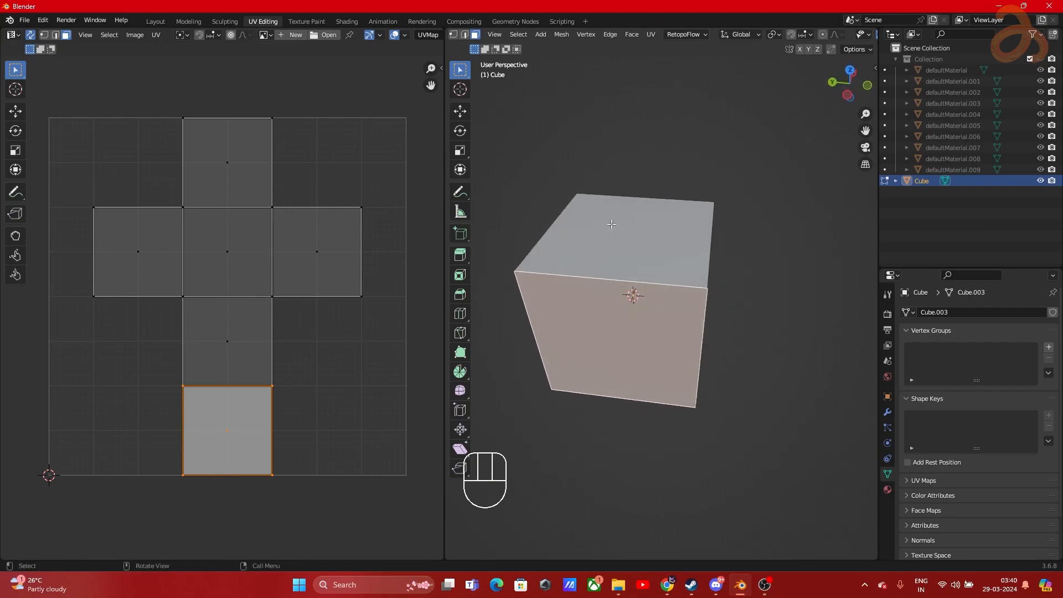
pyautogui.click(318, 271)
pyautogui.moveTo(618, 347); pyautogui.dragTo(615, 317, button='middle')
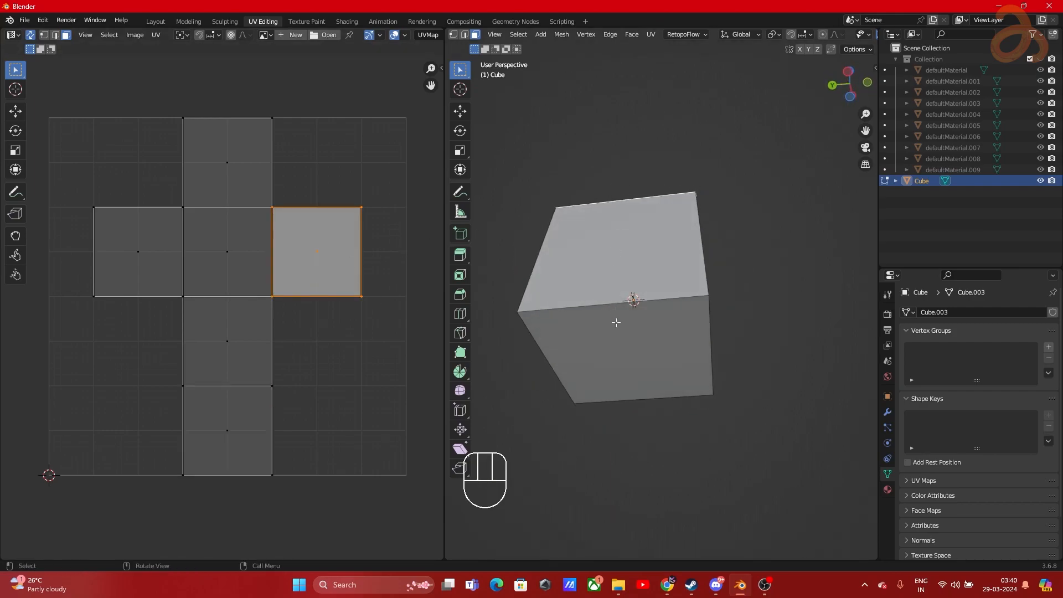
pyautogui.click(616, 327)
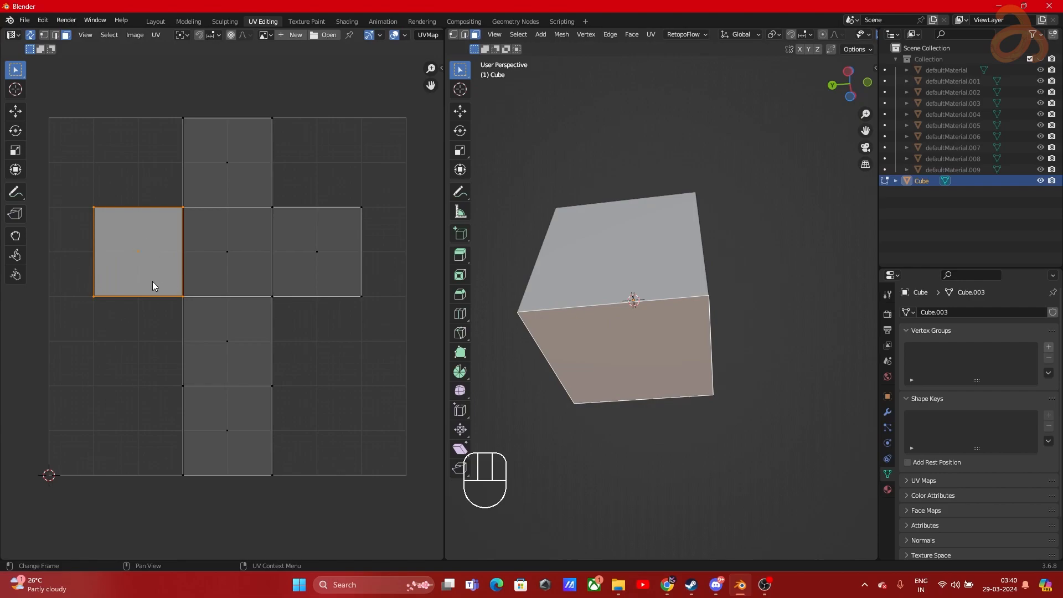
# Step: Alternate between selecting all faces and single faces to compare the whole cube with its unfolded UV layout
pyautogui.press('a')
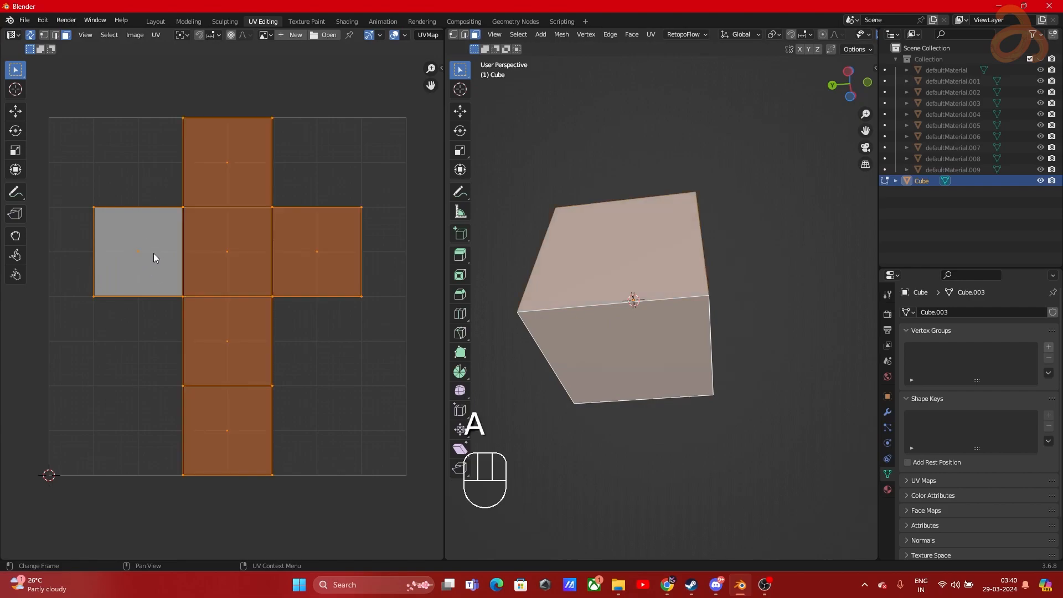
pyautogui.keyDown('alt'); pyautogui.moveTo(747, 359); pyautogui.dragTo(524, 351, button='middle'); pyautogui.keyUp('alt')
pyautogui.keyDown('alt'); pyautogui.moveTo(628, 354); pyautogui.dragTo(692, 356, button='middle'); pyautogui.keyUp('alt')
pyautogui.click(654, 276)
pyautogui.click(715, 310)
pyautogui.press('a')
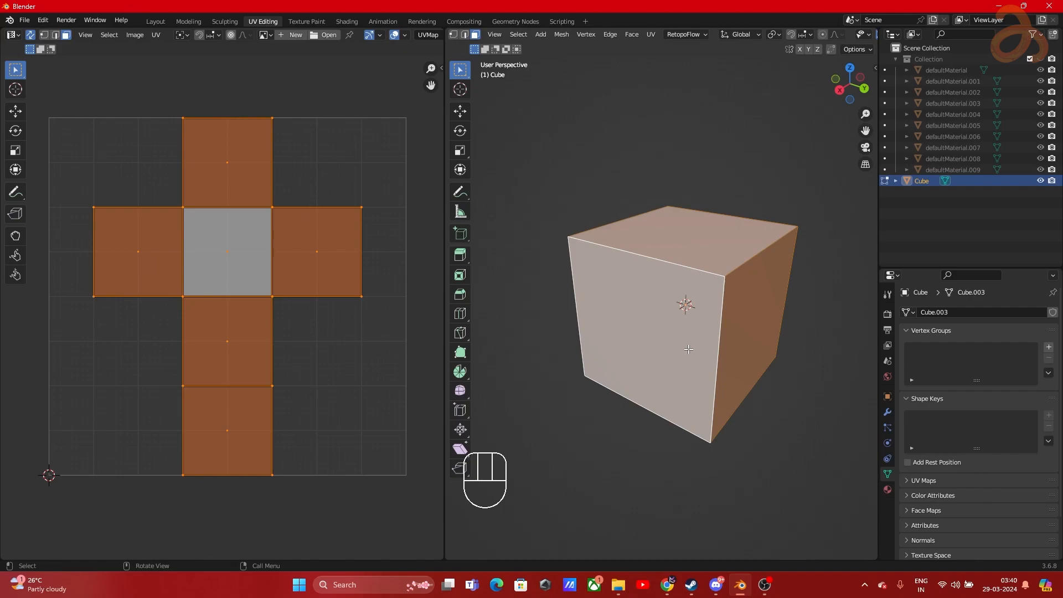
pyautogui.keyDown('alt'); pyautogui.moveTo(688, 348); pyautogui.dragTo(727, 380, button='middle'); pyautogui.keyUp('alt')
pyautogui.click(686, 287)
pyautogui.press('a')
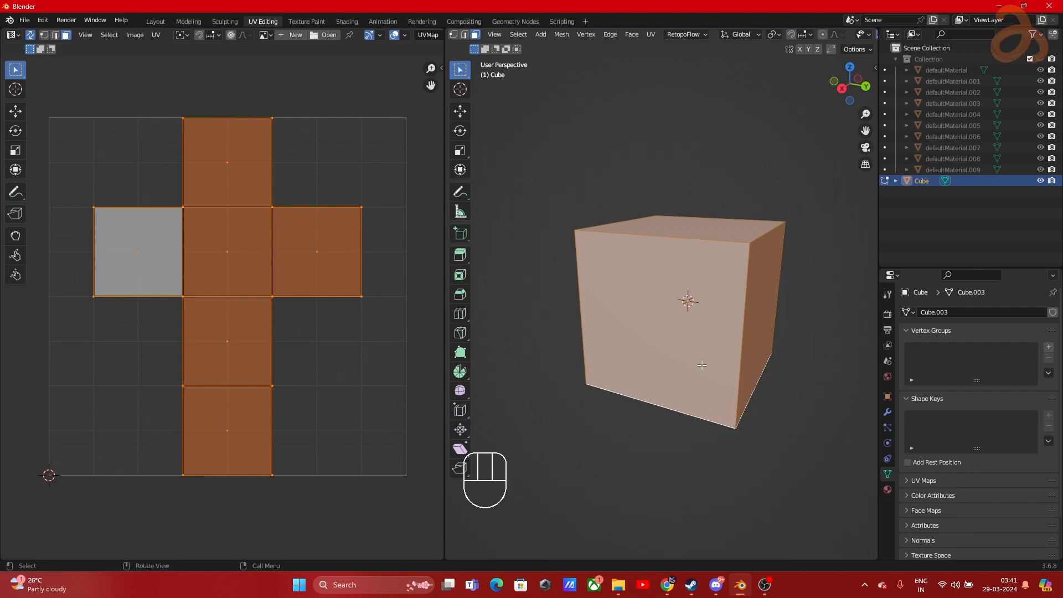
# Step: Select the cube's +Y side, top and bottom faces one at a time to identify their UV squares
pyautogui.keyDown('alt'); pyautogui.moveTo(701, 361); pyautogui.dragTo(659, 367, button='middle'); pyautogui.keyUp('alt')
pyautogui.keyDown('shift'); pyautogui.moveTo(721, 351); pyautogui.dragTo(700, 347, button='middle'); pyautogui.keyUp('shift')
pyautogui.click(700, 347)
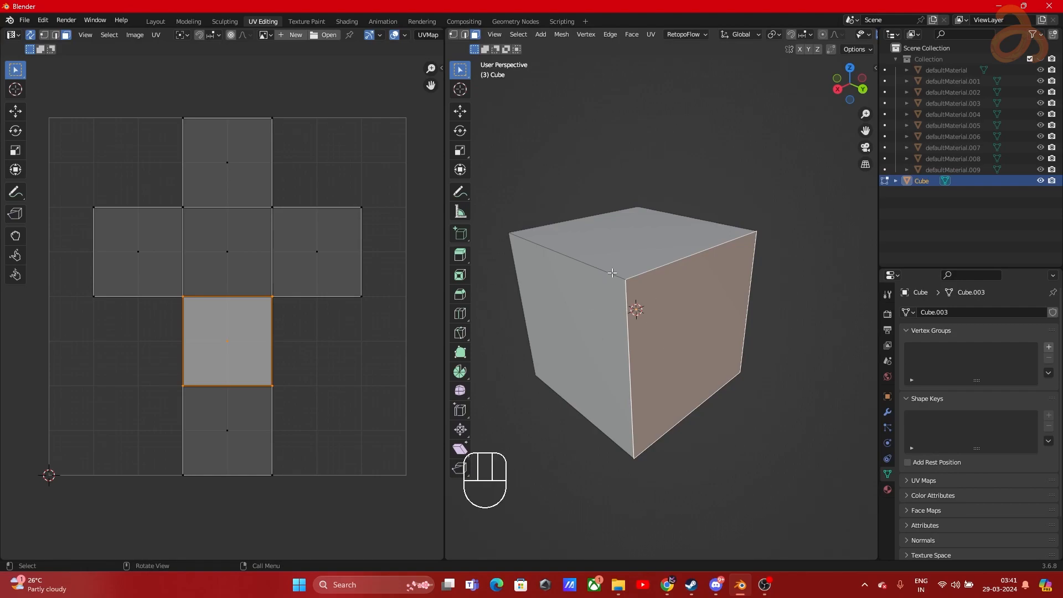
pyautogui.click(631, 242)
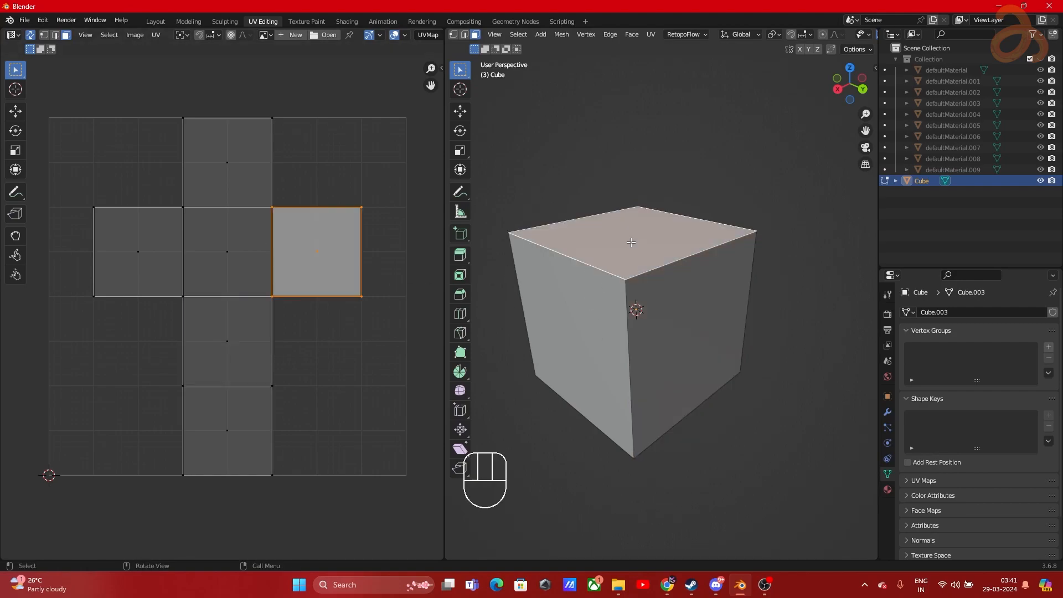
pyautogui.keyDown('alt'); pyautogui.moveTo(594, 440); pyautogui.dragTo(595, 336, button='middle'); pyautogui.keyUp('alt')
pyautogui.click(595, 336)
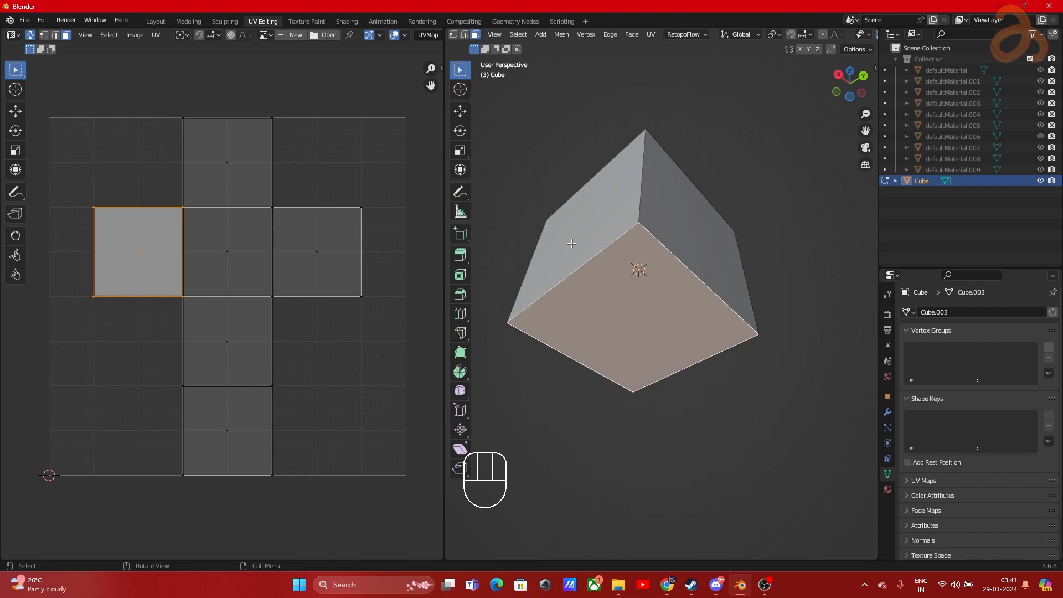
# Step: Select the cube's -Y side face, followed by its +X side face
pyautogui.keyDown('alt'); pyautogui.moveTo(581, 269); pyautogui.dragTo(698, 329, button='middle'); pyautogui.keyUp('alt')
pyautogui.keyDown('alt'); pyautogui.moveTo(708, 326); pyautogui.dragTo(708, 326, button='middle'); pyautogui.keyUp('alt')
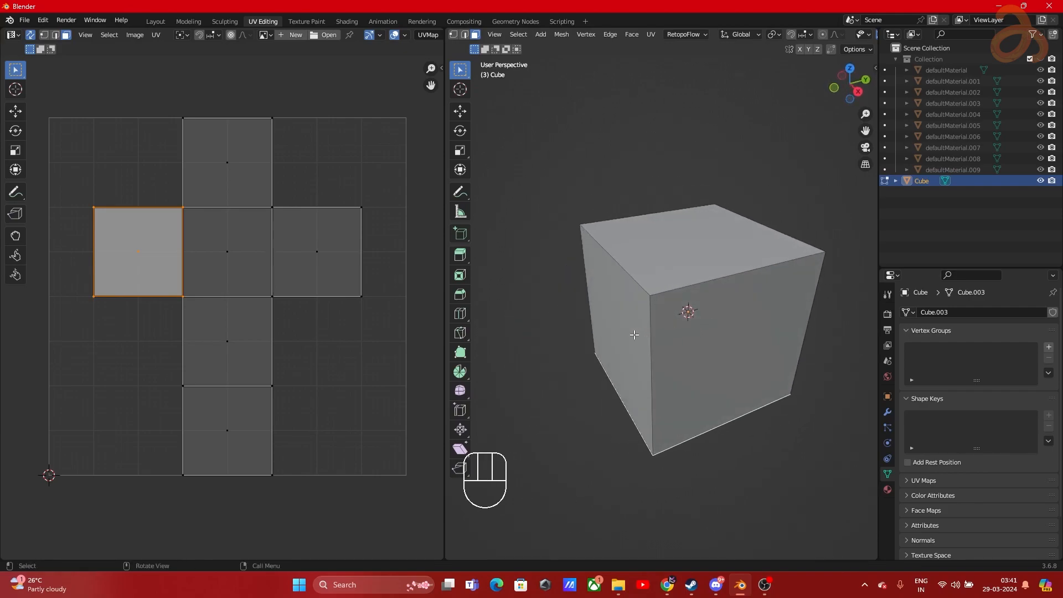
pyautogui.click(630, 334)
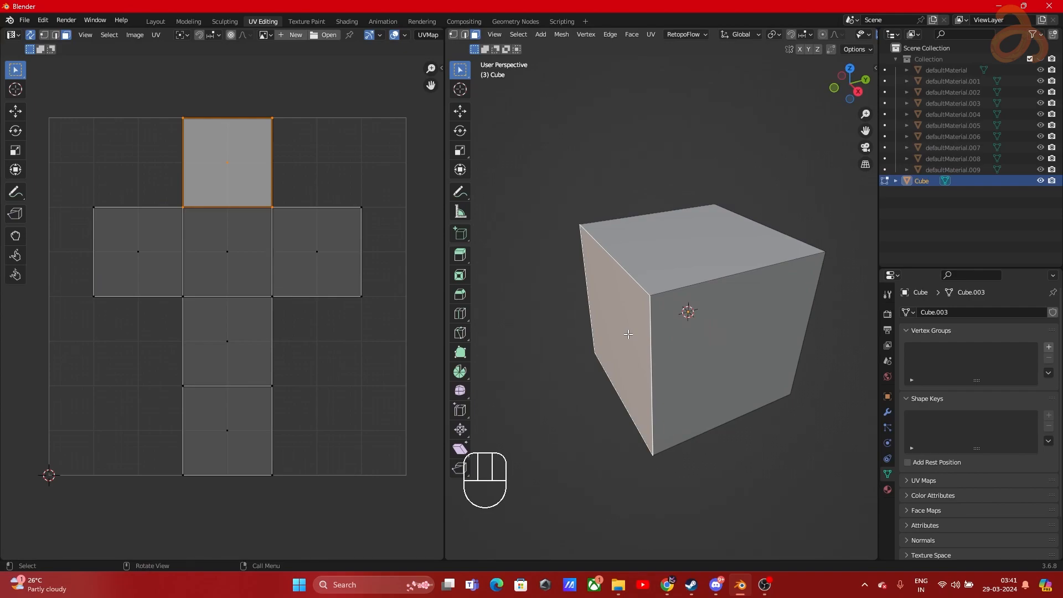
pyautogui.click(699, 339)
pyautogui.keyDown('alt'); pyautogui.moveTo(711, 342); pyautogui.dragTo(636, 318, button='middle'); pyautogui.keyUp('alt')
pyautogui.keyDown('shift'); pyautogui.click(676, 293); pyautogui.keyUp('shift')
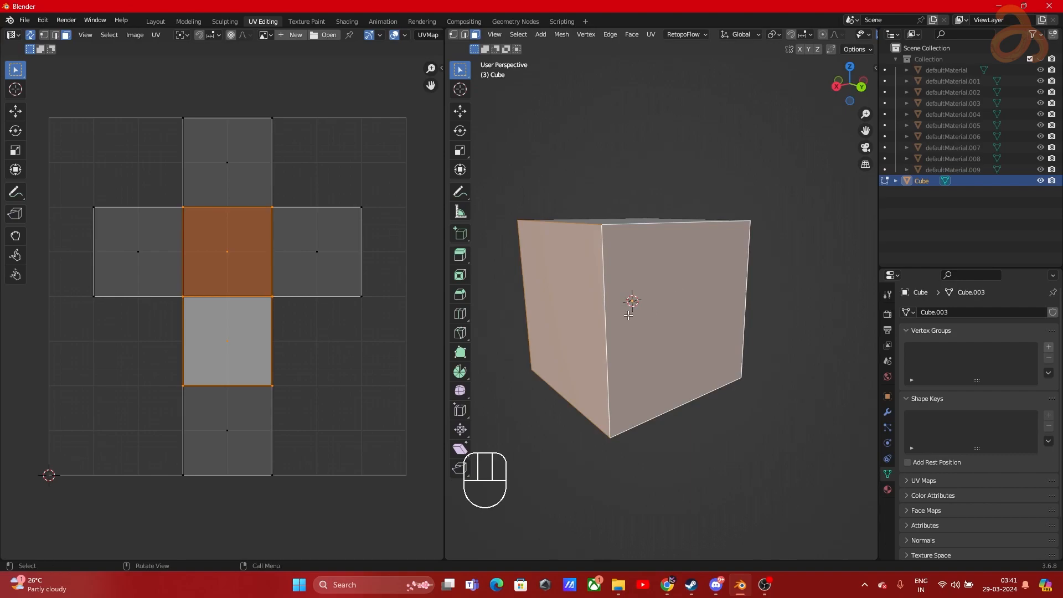
pyautogui.hotkey('ctrl', 'z')
# Step: Add the cube's top and bottom faces to the selected +X side face
pyautogui.moveTo(637, 306); pyautogui.dragTo(618, 247, button='middle')
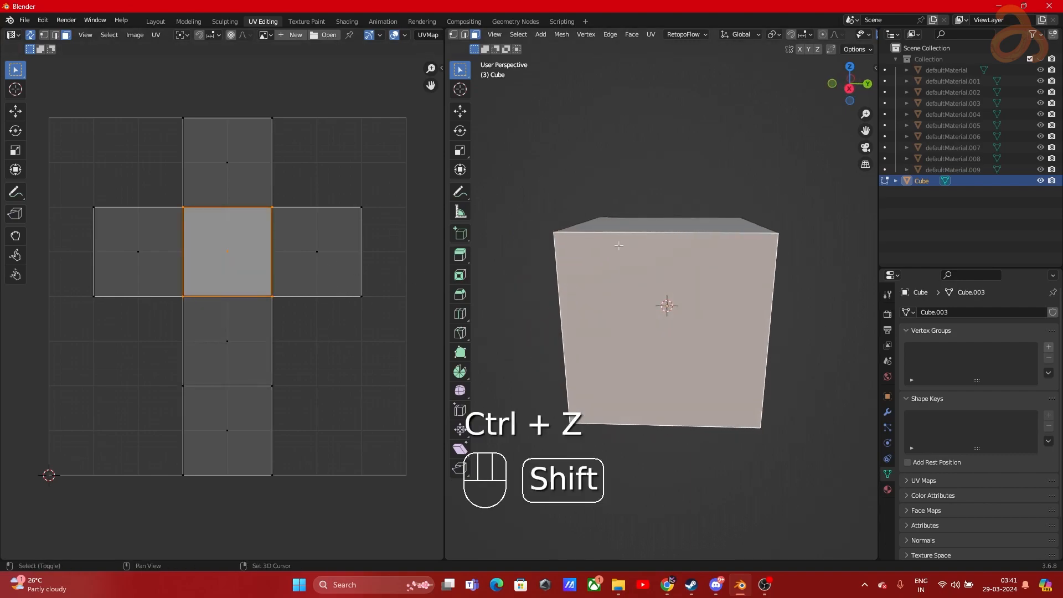
pyautogui.keyDown('shift'); pyautogui.click(617, 247); pyautogui.keyUp('shift')
pyautogui.moveTo(636, 306); pyautogui.dragTo(723, 204, button='middle')
pyautogui.keyDown('shift'); pyautogui.click(633, 258); pyautogui.keyUp('shift')
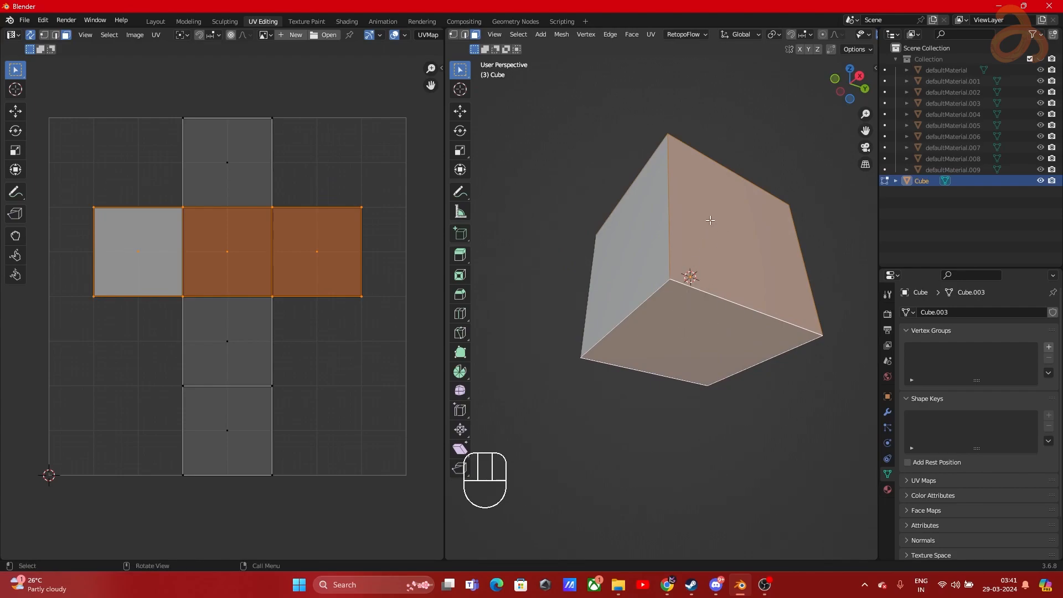
# Step: Select the cube's +Y side face, add the neighbouring side faces to compare their UV squares, and clear the selection
pyautogui.scroll(-2, 771, 105)
pyautogui.scroll(4, 757, 149)
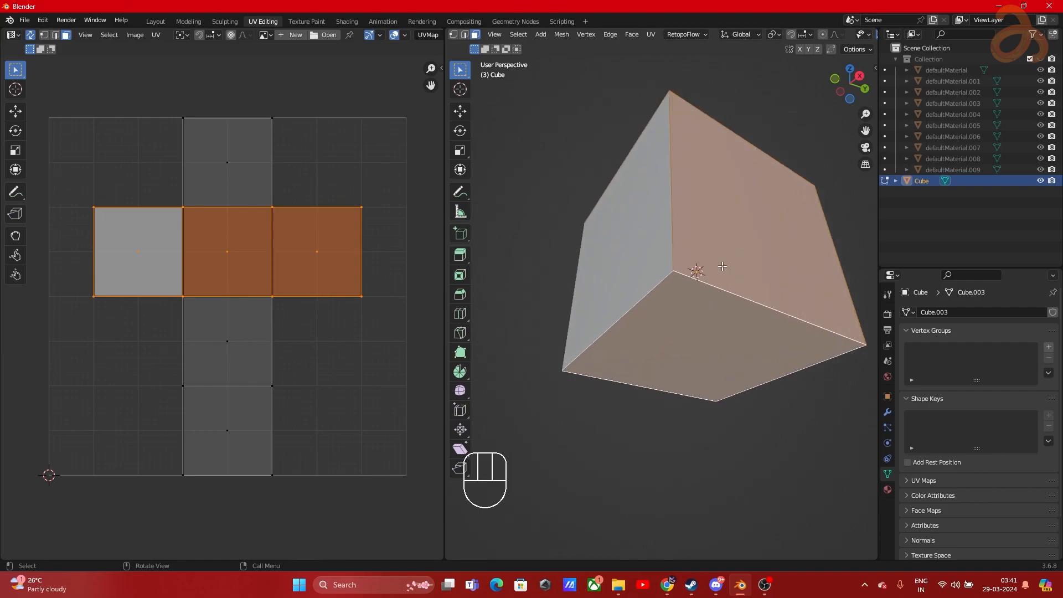
pyautogui.keyDown('alt'); pyautogui.moveTo(689, 328); pyautogui.dragTo(691, 275, button='middle'); pyautogui.keyUp('alt')
pyautogui.scroll(-3, 700, 276)
pyautogui.keyDown('alt'); pyautogui.moveTo(698, 231); pyautogui.dragTo(602, 160, button='middle'); pyautogui.keyUp('alt')
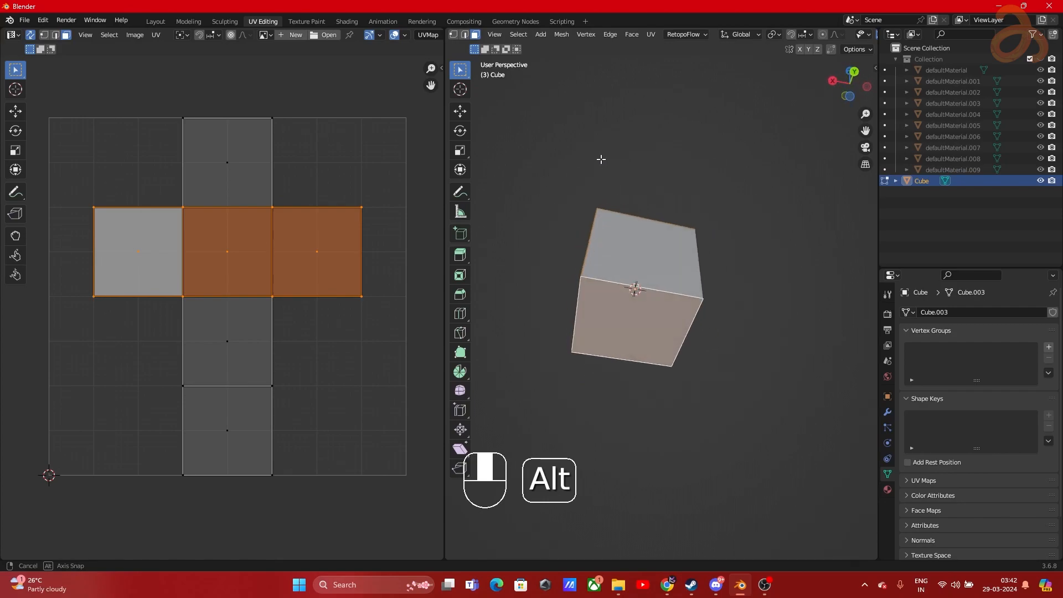
pyautogui.keyDown('alt'); pyautogui.moveTo(680, 239); pyautogui.dragTo(610, 192, button='middle'); pyautogui.keyUp('alt')
pyautogui.keyDown('alt'); pyautogui.moveTo(566, 255); pyautogui.dragTo(565, 233, button='middle'); pyautogui.keyUp('alt')
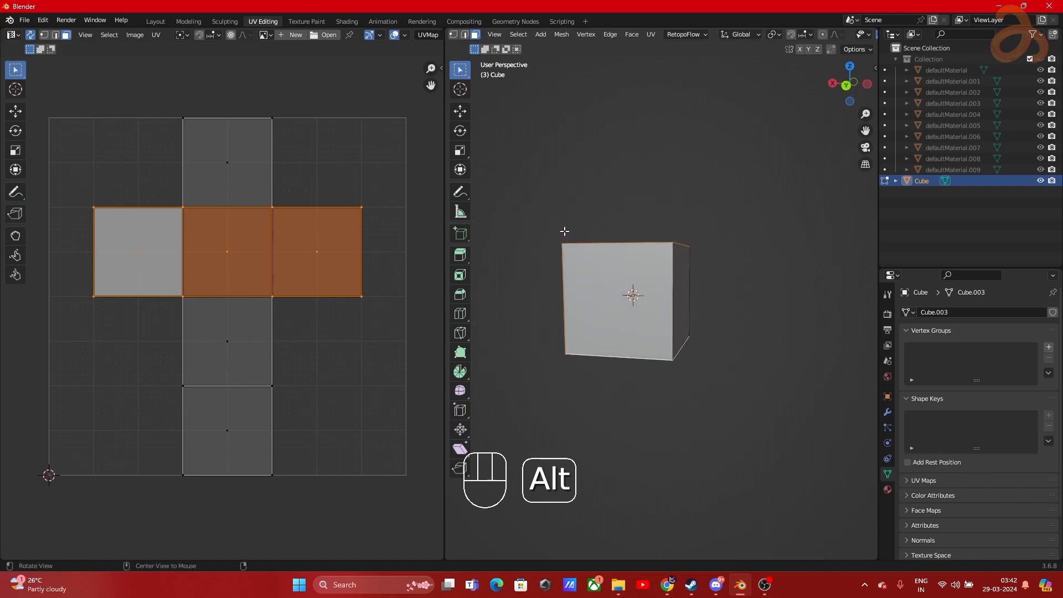
pyautogui.click(625, 294)
pyautogui.keyDown('alt'); pyautogui.moveTo(707, 291); pyautogui.dragTo(641, 292, button='middle'); pyautogui.keyUp('alt')
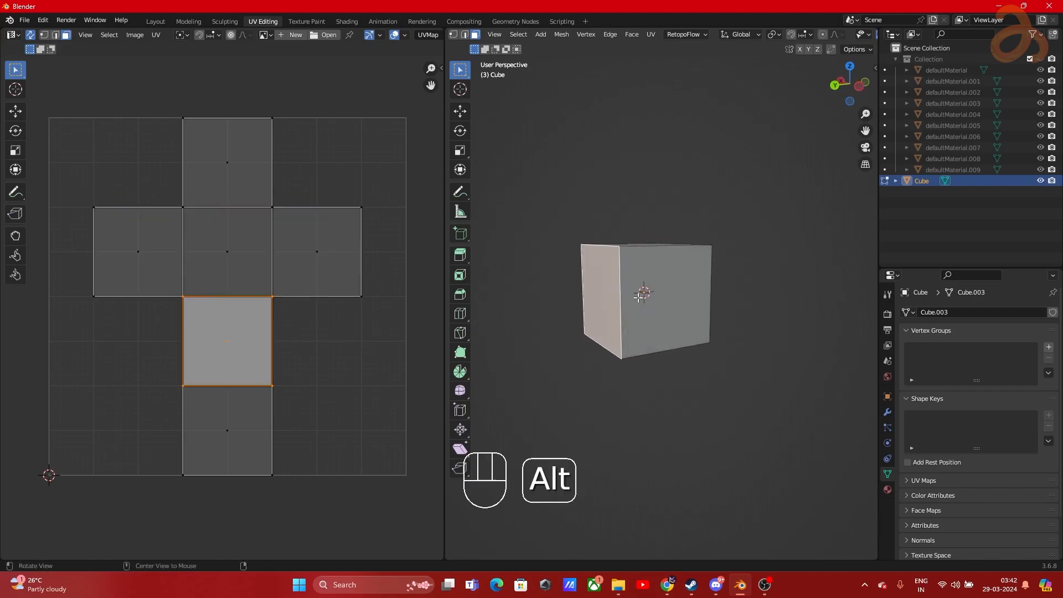
pyautogui.keyDown('shift'); pyautogui.click(665, 293); pyautogui.keyUp('shift')
pyautogui.keyDown('alt'); pyautogui.moveTo(729, 293); pyautogui.dragTo(715, 235, button='middle'); pyautogui.keyUp('alt')
pyautogui.keyDown('shift'); pyautogui.click(725, 288); pyautogui.keyUp('shift')
pyautogui.click(735, 208)
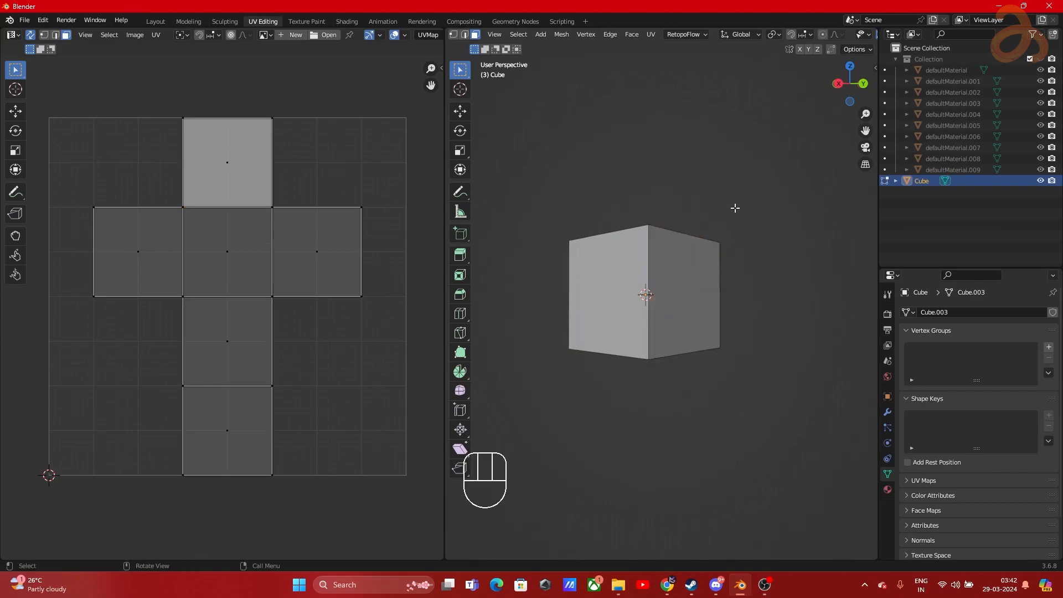
# Step: Leave Edit Mode, delete the cube and unhide the collection containing the table parts
pyautogui.press('Tab')
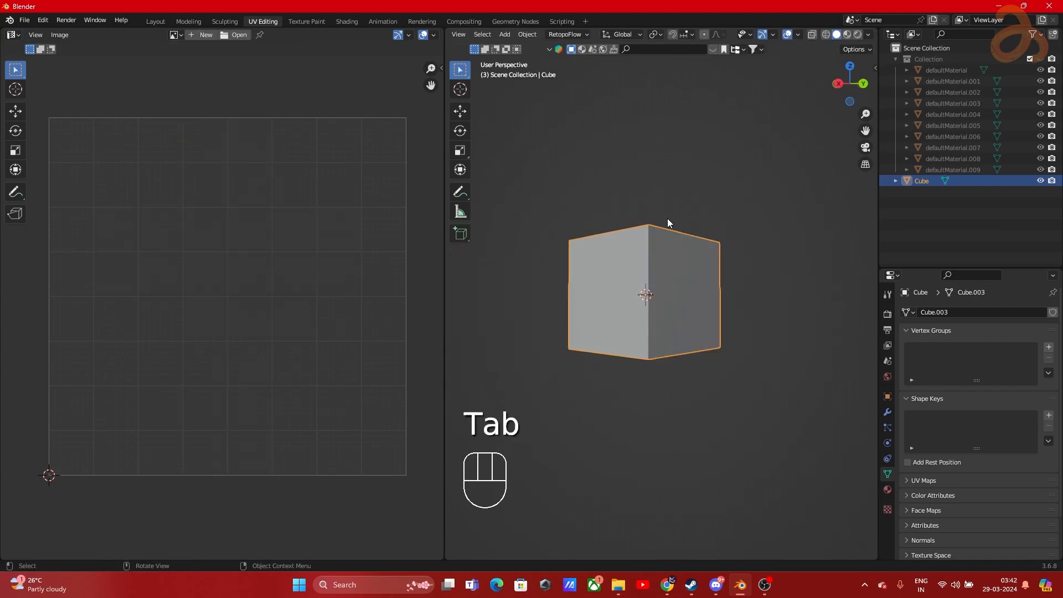
pyautogui.keyDown('shift'); pyautogui.moveTo(668, 220); pyautogui.dragTo(662, 337, button='middle'); pyautogui.keyUp('shift')
pyautogui.scroll(-2, 704, 216)
pyautogui.scroll(4, 698, 261)
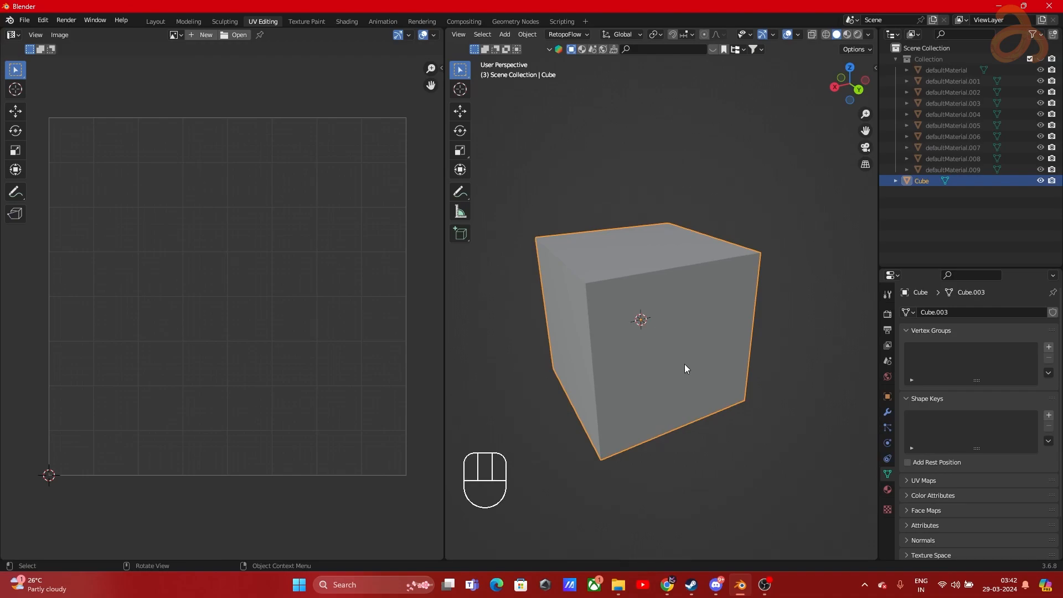
pyautogui.press('Delete')
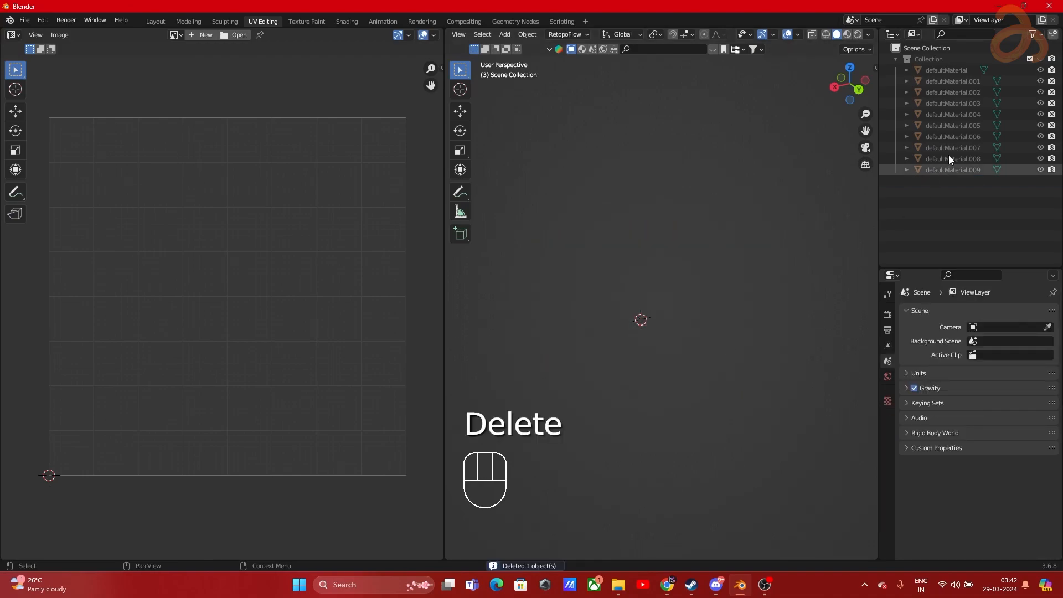
pyautogui.click(1040, 59)
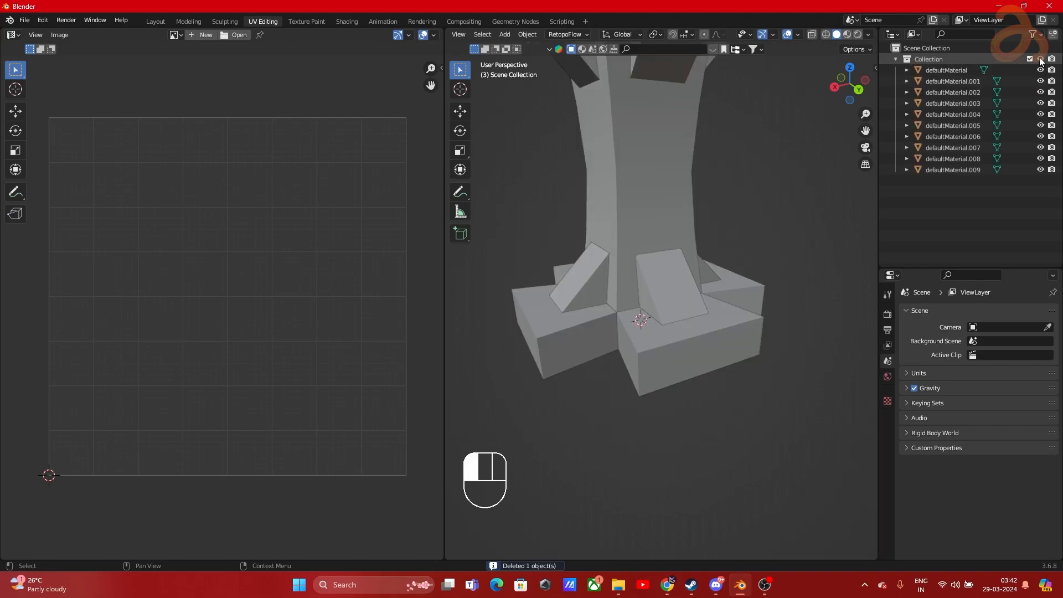
# Step: Select the tabletop, enter Edit Mode and apply Unwrap to all of its faces
pyautogui.scroll(-1, 643, 206)
pyautogui.keyDown('shift'); pyautogui.moveTo(678, 191); pyautogui.dragTo(697, 289, button='middle'); pyautogui.keyUp('shift')
pyautogui.scroll(-2, 692, 284)
pyautogui.keyDown('alt'); pyautogui.moveTo(718, 328); pyautogui.dragTo(702, 310, button='middle'); pyautogui.keyUp('alt')
pyautogui.click(648, 278)
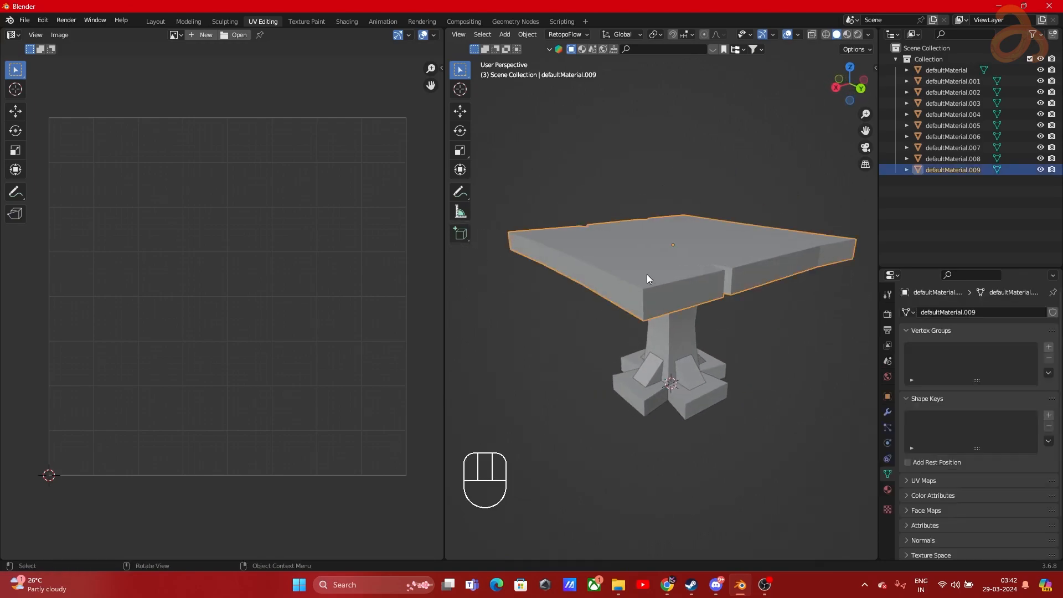
pyautogui.press('Tab')
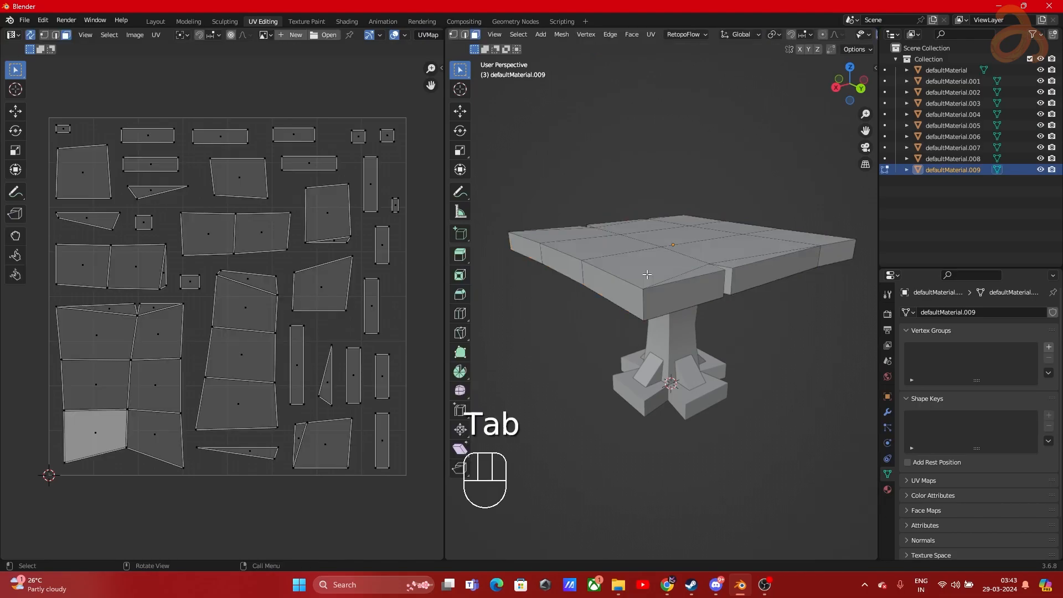
pyautogui.press('a')
pyautogui.press('u')
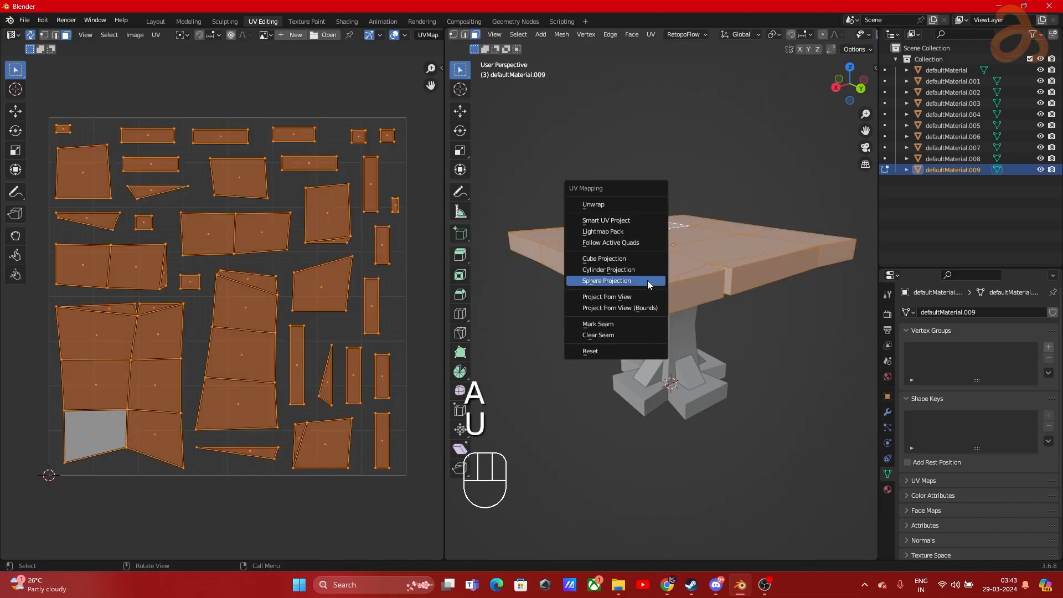
pyautogui.click(623, 203)
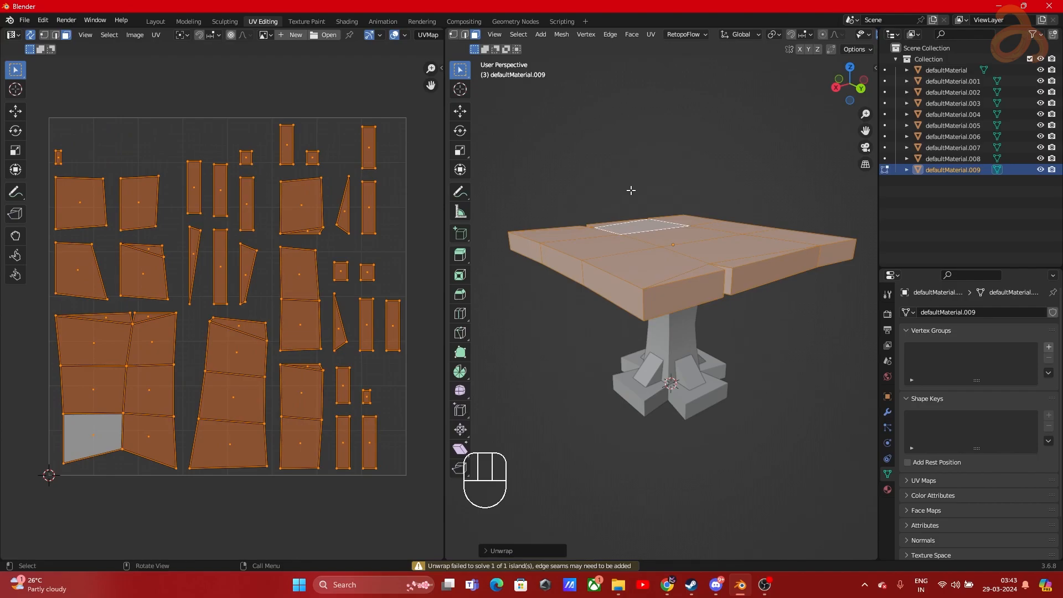
# Step: Apply Tris to Quads to all of the tabletop's faces and return to Object Mode
pyautogui.press('Tab')
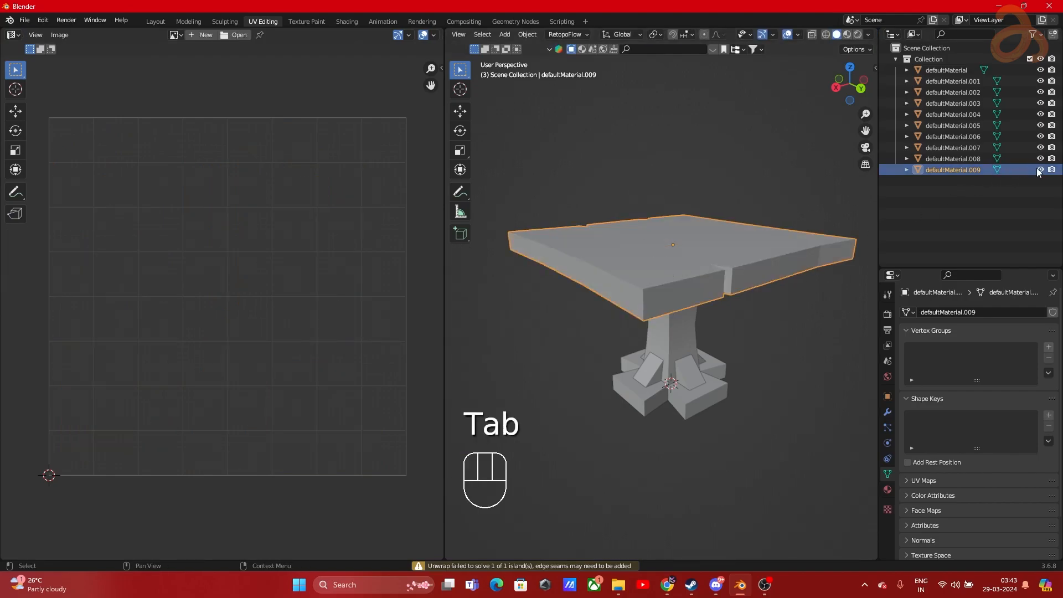
pyautogui.press('Tab')
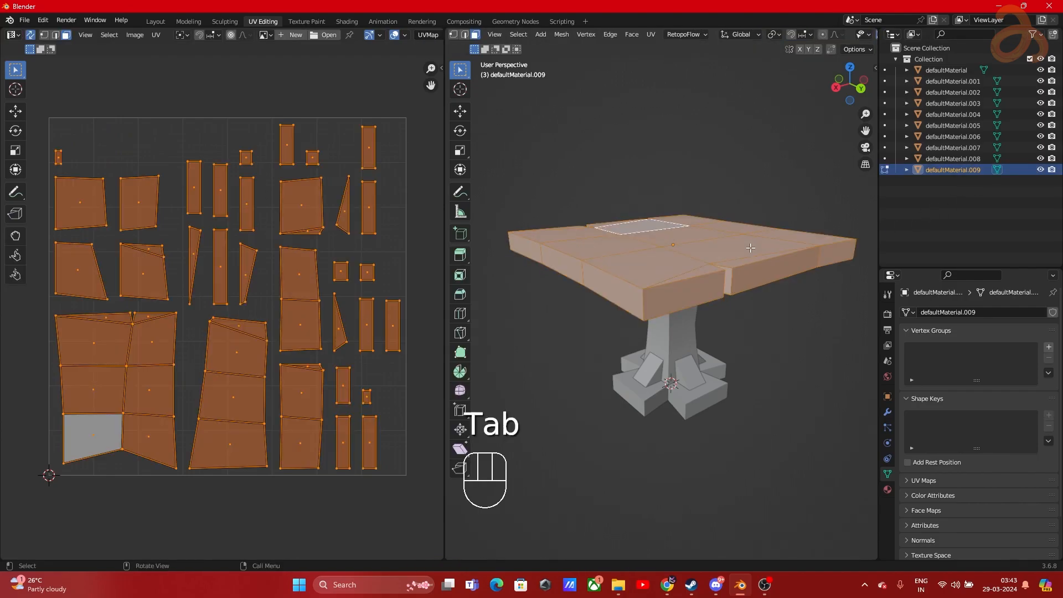
pyautogui.keyDown('alt'); pyautogui.moveTo(698, 284); pyautogui.dragTo(655, 198, button='middle'); pyautogui.keyUp('alt')
pyautogui.click(631, 35)
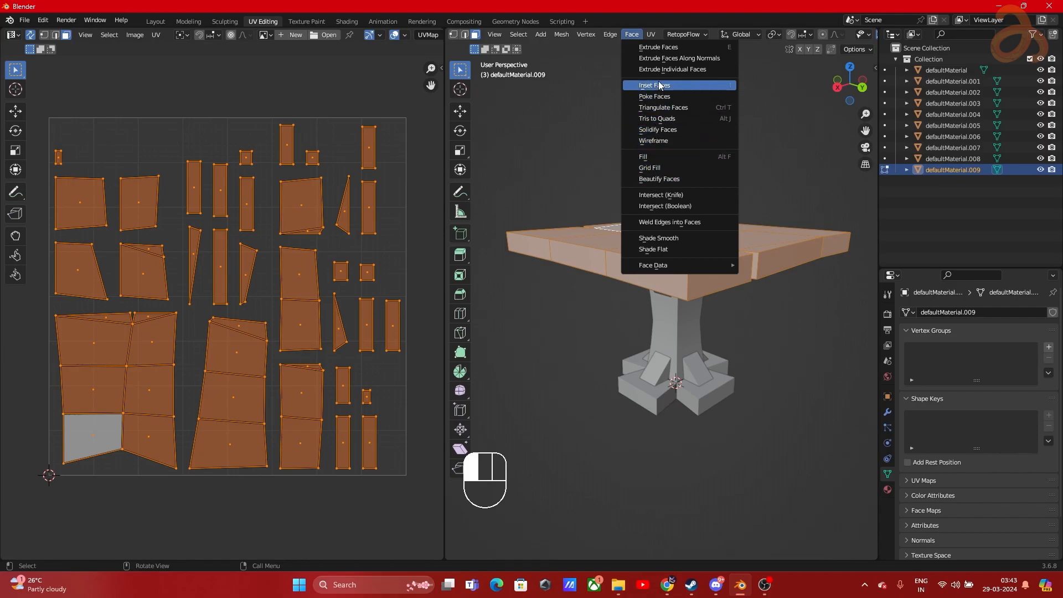
pyautogui.click(666, 120)
pyautogui.click(701, 179)
pyautogui.keyDown('alt'); pyautogui.moveTo(742, 173); pyautogui.dragTo(700, 194, button='middle'); pyautogui.keyUp('alt')
pyautogui.scroll(-1, 697, 164)
pyautogui.press('Tab')
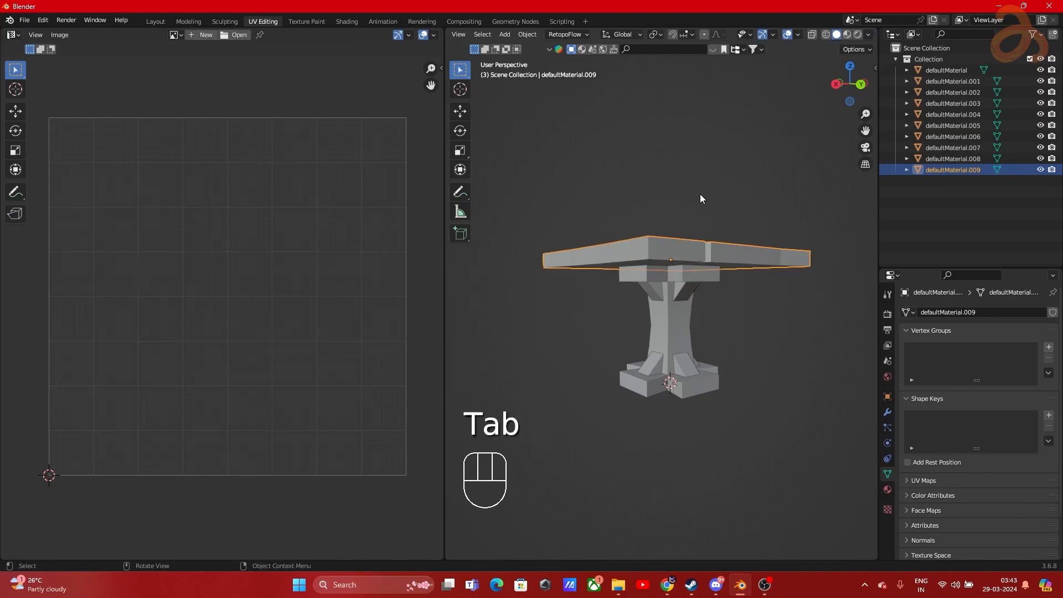
# Step: Hide the objects from defaultMaterial to defaultMaterial.008, isolating the tabletop in the viewport
pyautogui.moveTo(1040, 70); pyautogui.dragTo(1035, 158)
pyautogui.click(639, 171)
pyautogui.keyDown('alt'); pyautogui.moveTo(645, 180); pyautogui.dragTo(650, 248, button='middle'); pyautogui.keyUp('alt')
pyautogui.scroll(3, 689, 195)
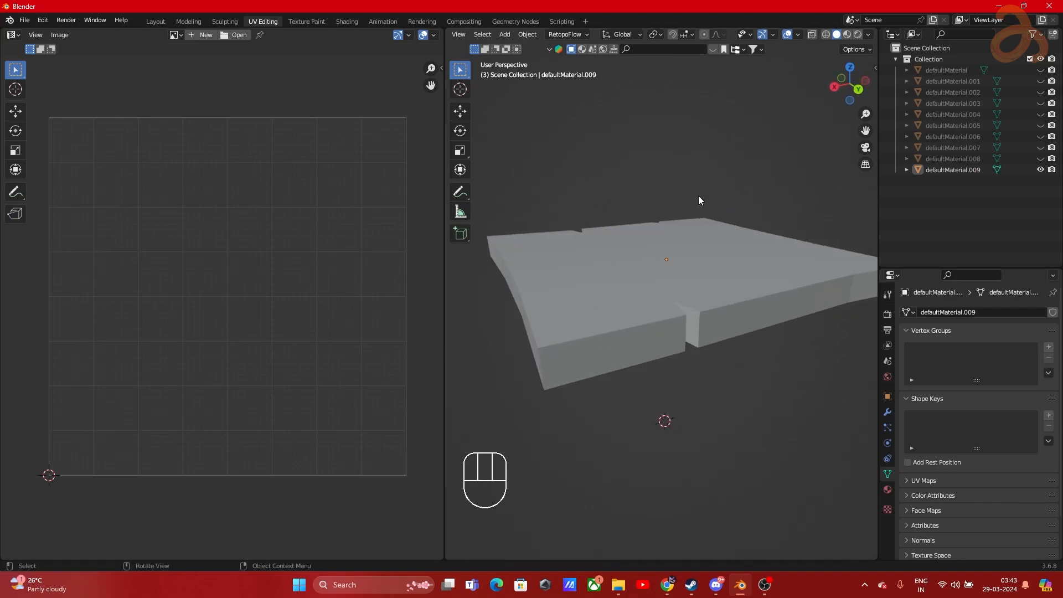
pyautogui.scroll(-4, 703, 183)
pyautogui.keyDown('alt'); pyautogui.moveTo(712, 173); pyautogui.dragTo(692, 260, button='middle'); pyautogui.keyUp('alt')
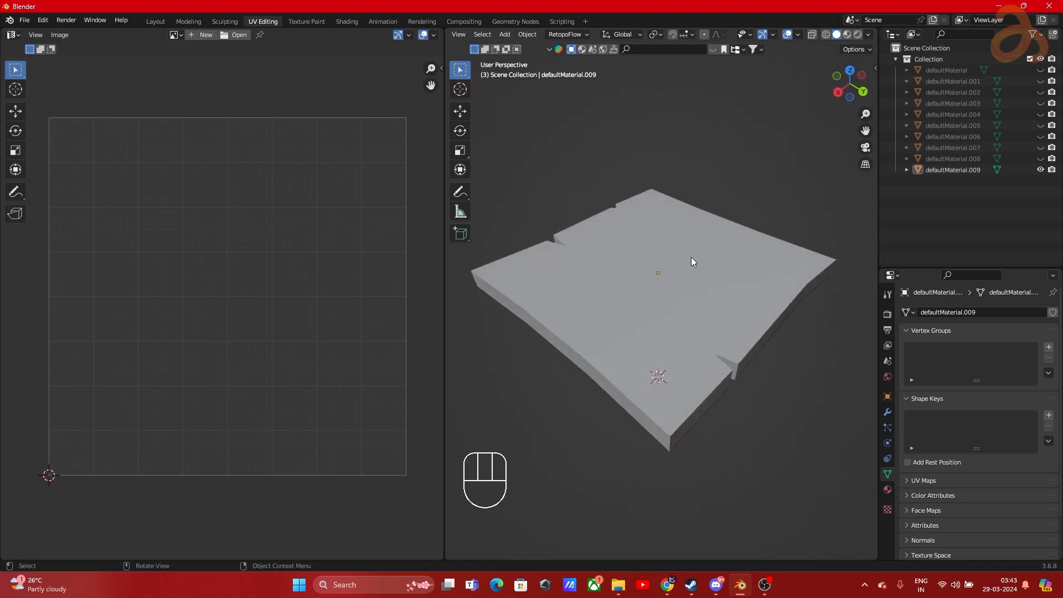
# Step: Enter Edit Mode on the tabletop and apply Smart UV Project to all of its faces
pyautogui.click(689, 254)
pyautogui.press('Tab')
pyautogui.scroll(-2, 670, 246)
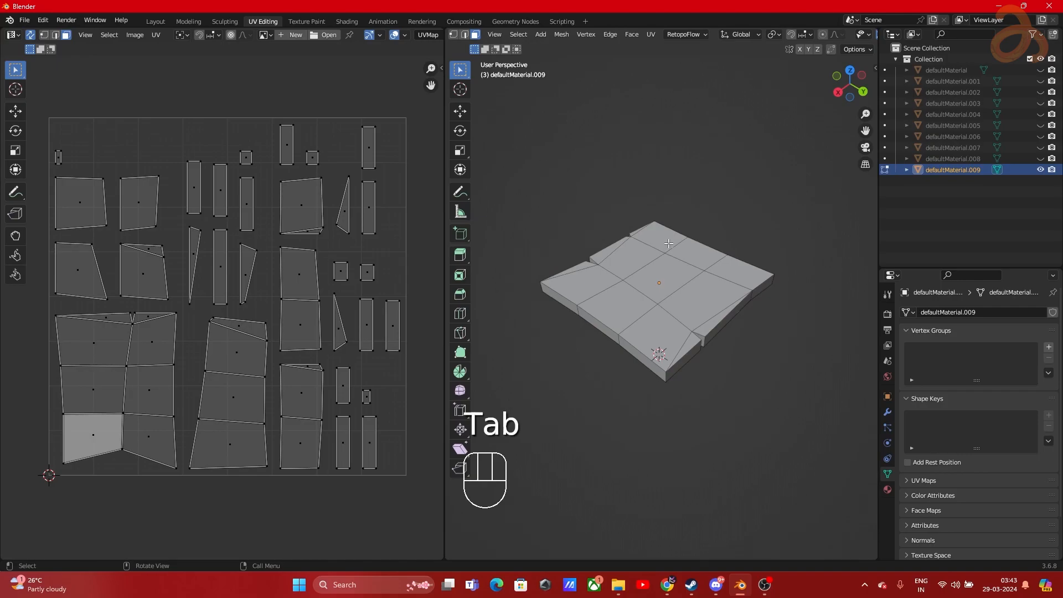
pyautogui.scroll(2, 668, 244)
pyautogui.keyDown('shift'); pyautogui.moveTo(668, 243); pyautogui.dragTo(691, 180, button='middle'); pyautogui.keyUp('shift')
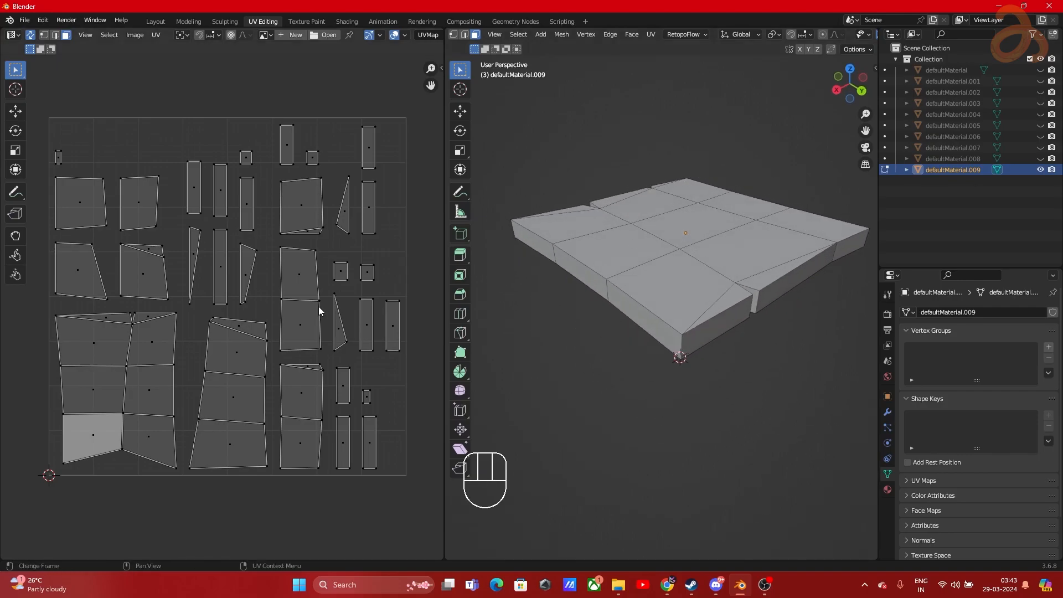
pyautogui.click(701, 218)
pyautogui.press('a')
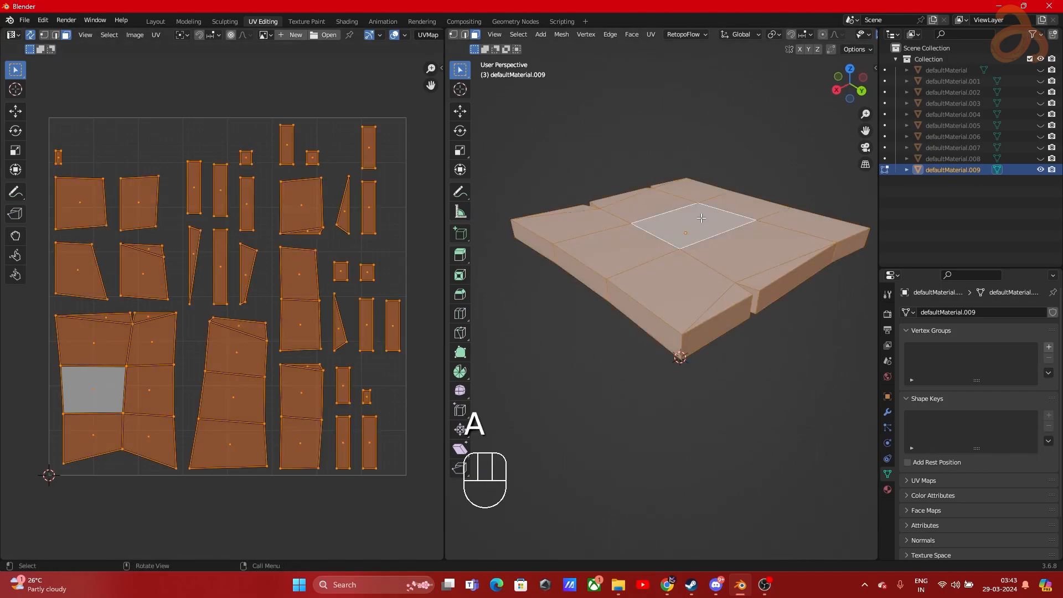
pyautogui.press('u')
pyautogui.click(687, 234)
pyautogui.click(679, 331)
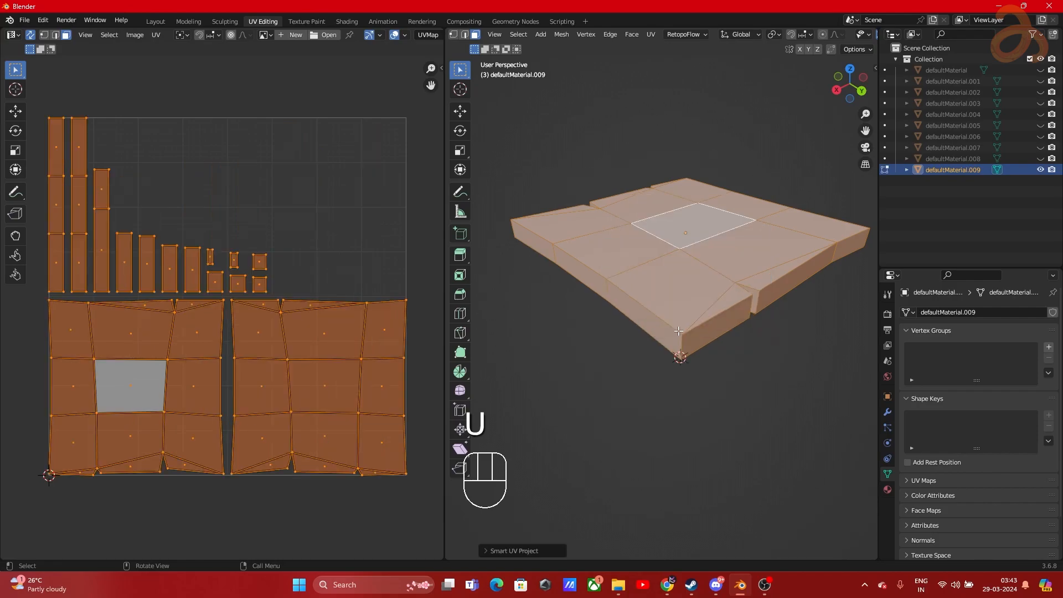
# Step: Apply Unwrap to the fully selected tabletop and clear the selection
pyautogui.press('u')
pyautogui.click(664, 261)
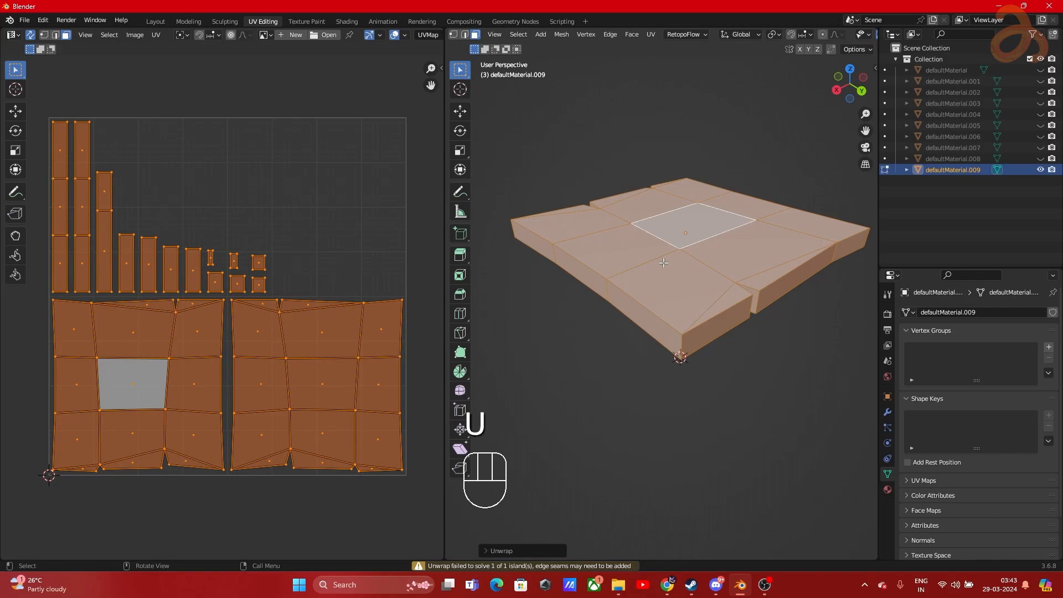
pyautogui.click(616, 132)
# Step: Switch to edge selection and try selecting single edge loops along the sides of the tabletop's upper border
pyautogui.moveTo(616, 133); pyautogui.dragTo(576, 310, button='middle')
pyautogui.scroll(2, 695, 288)
pyautogui.press('2')
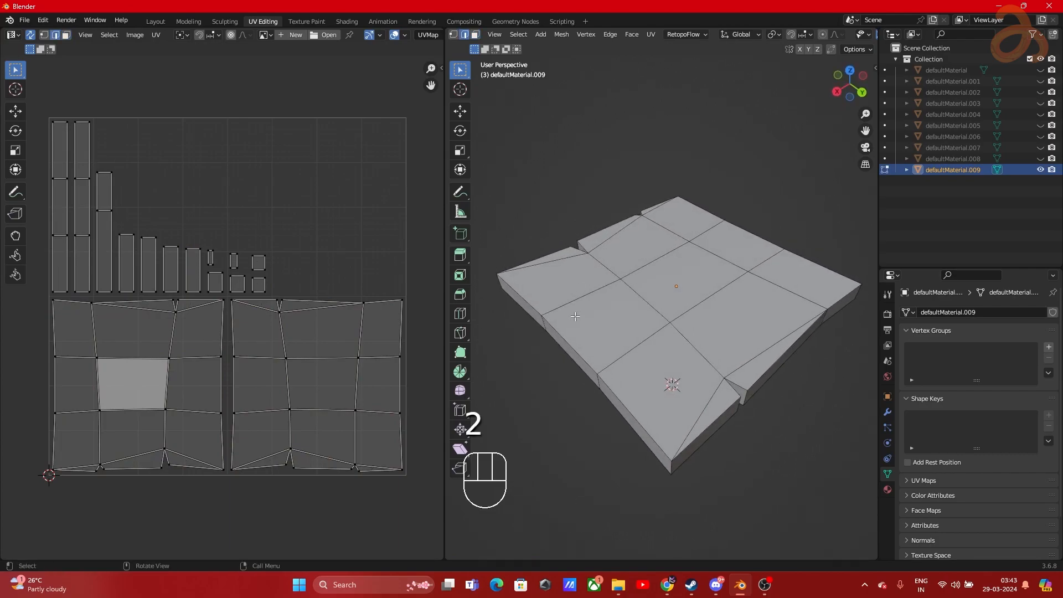
pyautogui.keyDown('alt'); pyautogui.moveTo(582, 362); pyautogui.dragTo(671, 346, button='middle'); pyautogui.keyUp('alt')
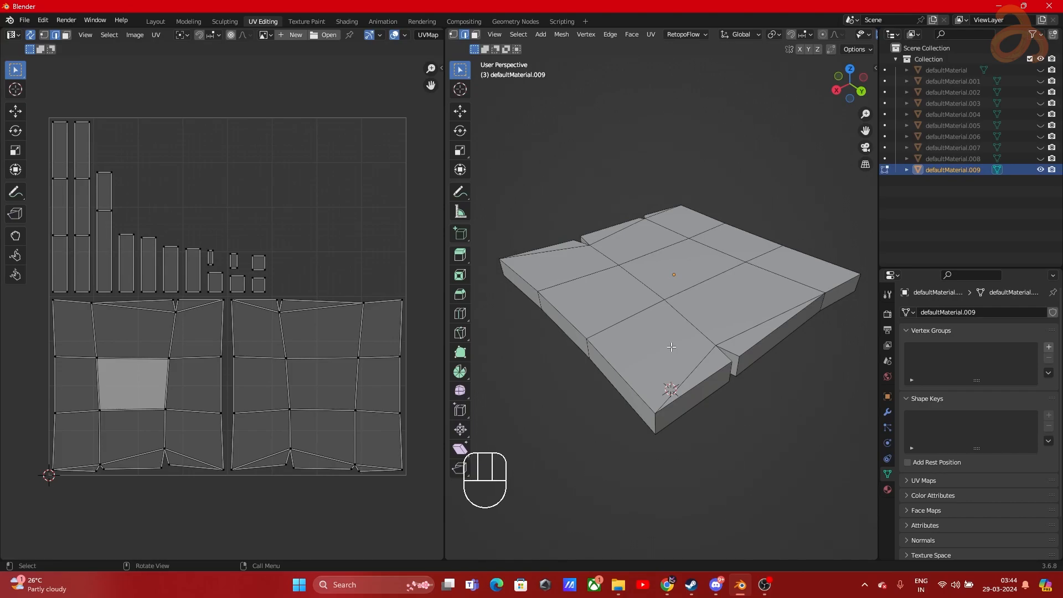
pyautogui.keyDown('alt'); pyautogui.click(607, 365); pyautogui.keyUp('alt')
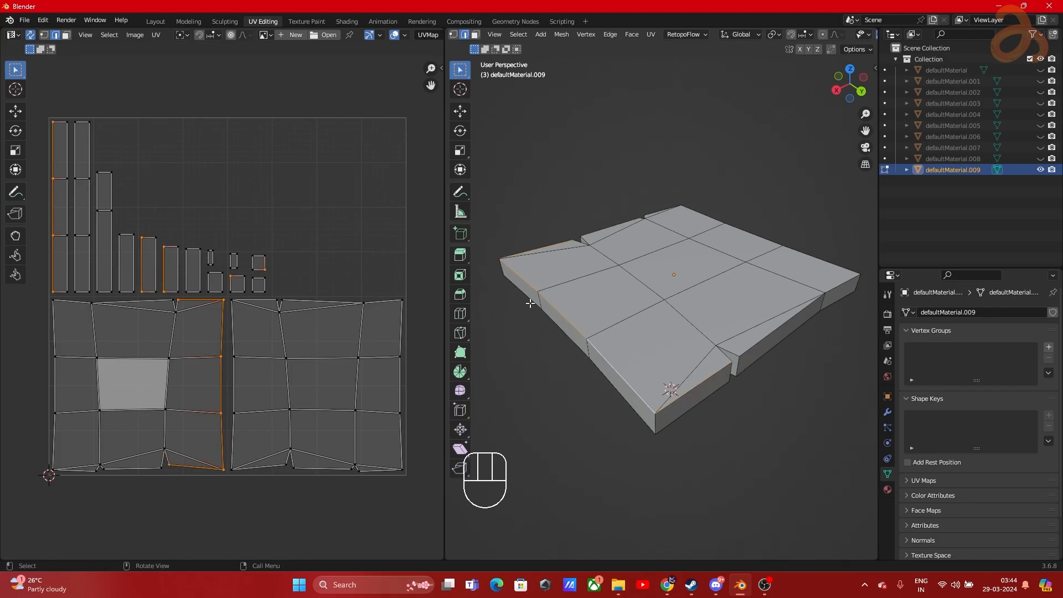
pyautogui.keyDown('alt'); pyautogui.moveTo(757, 297); pyautogui.dragTo(662, 353, button='middle'); pyautogui.keyUp('alt')
pyautogui.keyDown('alt'); pyautogui.click(653, 359); pyautogui.keyUp('alt')
pyautogui.keyDown('alt'); pyautogui.click(746, 357); pyautogui.keyUp('alt')
pyautogui.keyDown('alt'); pyautogui.click(780, 321); pyautogui.keyUp('alt')
pyautogui.keyDown('alt'); pyautogui.moveTo(788, 315); pyautogui.dragTo(779, 292, button='middle'); pyautogui.keyUp('alt')
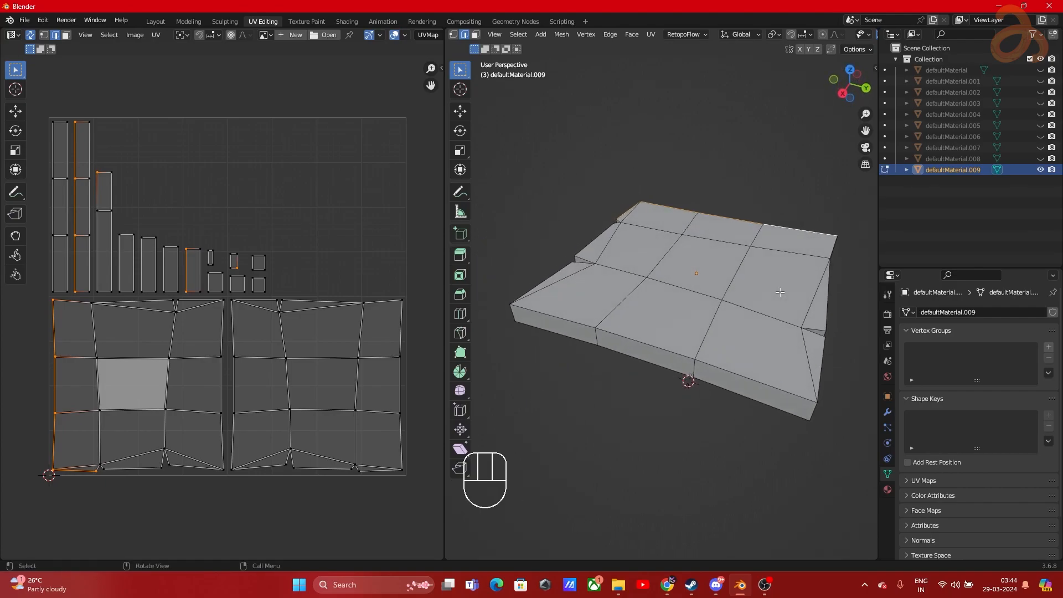
# Step: Select the whole tabletop mesh and merge its overlapping vertices by distance
pyautogui.scroll(2, 779, 293)
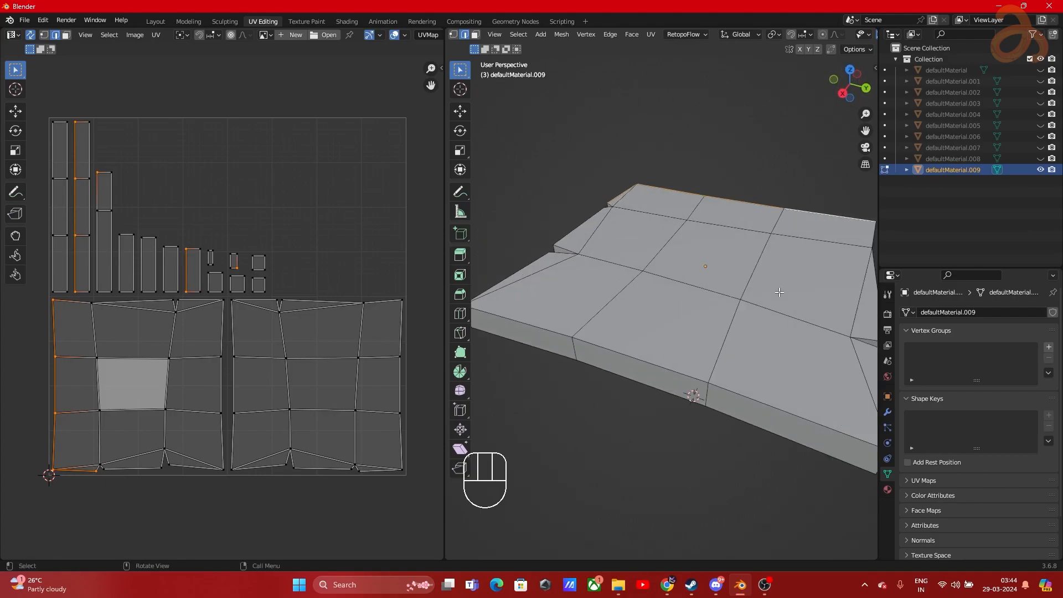
pyautogui.scroll(-2, 779, 292)
pyautogui.press('a')
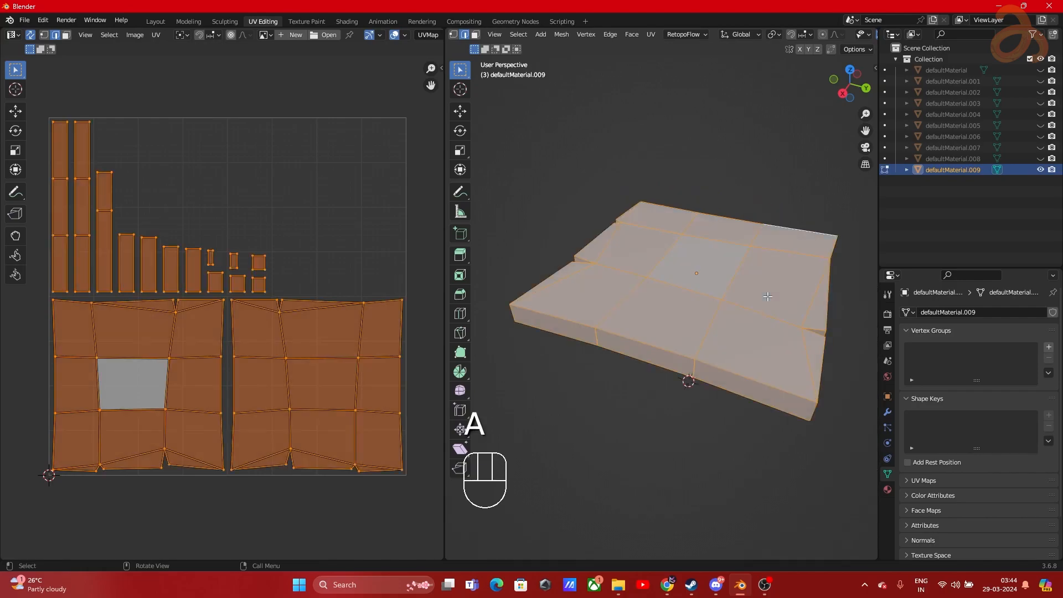
pyautogui.press('m')
pyautogui.click(757, 295)
pyautogui.click(767, 189)
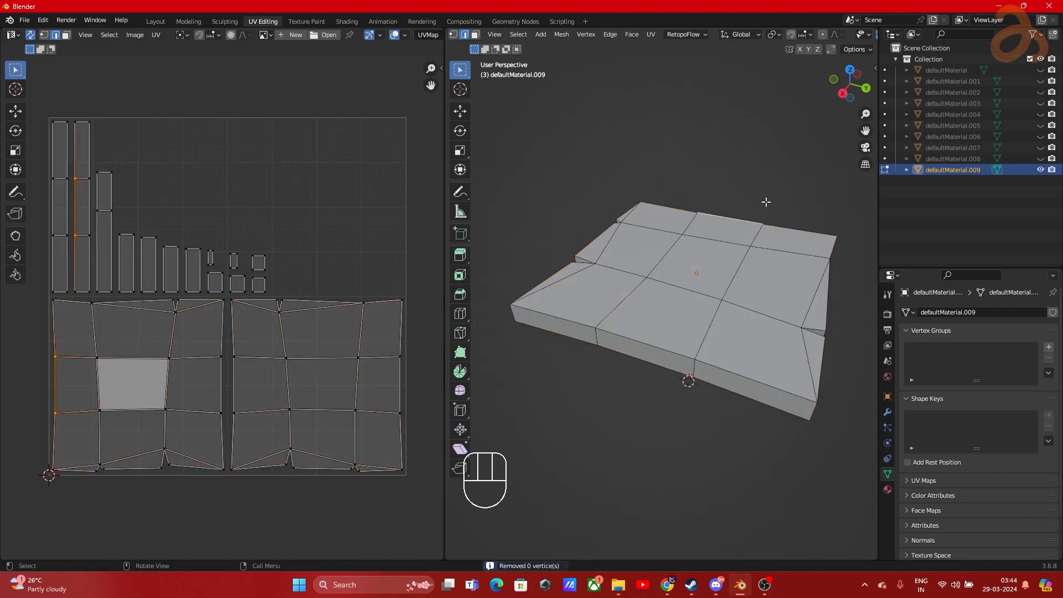
pyautogui.keyDown('alt'); pyautogui.moveTo(729, 304); pyautogui.dragTo(659, 341, button='middle'); pyautogui.keyUp('alt')
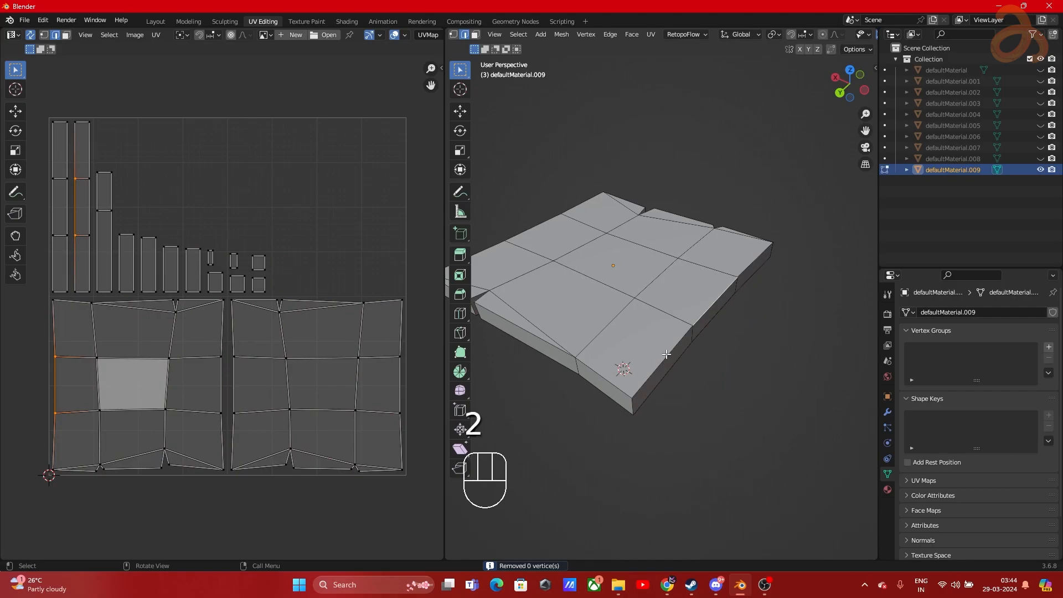
pyautogui.press('g')
pyautogui.rightClick(675, 321)
pyautogui.keyDown('shift'); pyautogui.moveTo(620, 335); pyautogui.dragTo(670, 327, button='middle'); pyautogui.keyUp('shift')
pyautogui.press('3')
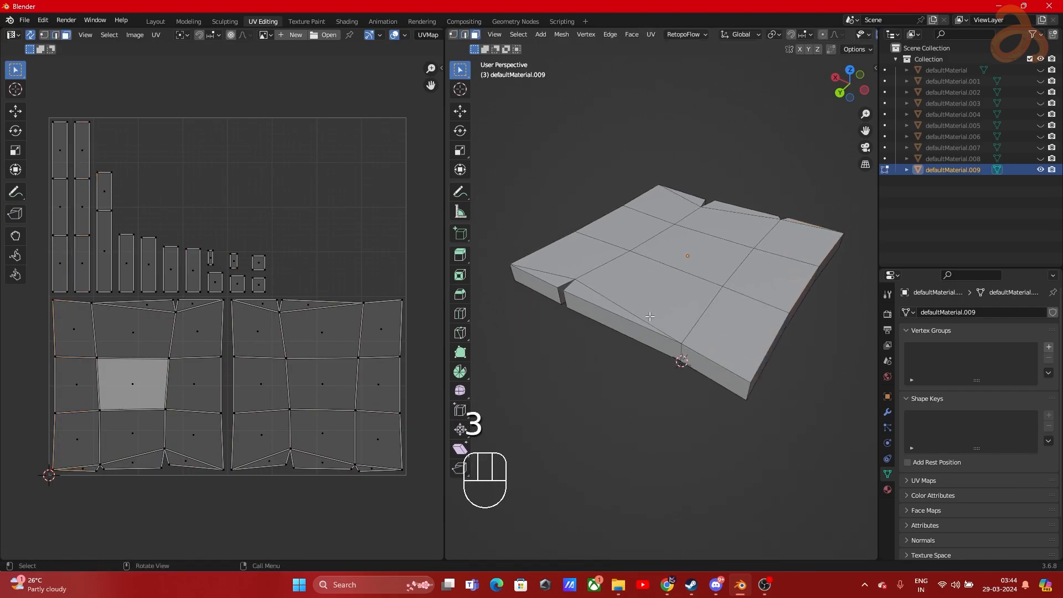
# Step: Switch to edge selection and select the edges along all four sides of the tabletop's upper border
pyautogui.keyDown('alt'); pyautogui.moveTo(612, 318); pyautogui.dragTo(737, 326); pyautogui.keyUp('alt')
pyautogui.scroll(2, 736, 326)
pyautogui.keyDown('shift'); pyautogui.moveTo(708, 298); pyautogui.dragTo(747, 287, button='middle'); pyautogui.keyUp('shift')
pyautogui.scroll(-1, 748, 287)
pyautogui.press('2')
pyautogui.doubleClick(685, 308)
pyautogui.keyDown('shift'); pyautogui.click(854, 281); pyautogui.keyUp('shift')
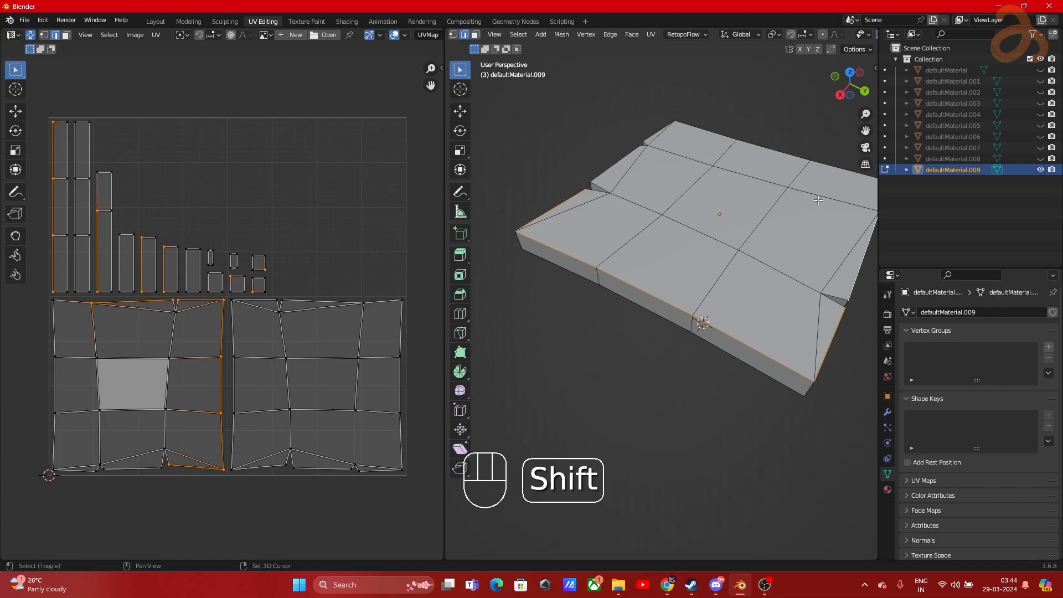
pyautogui.keyDown('shift'); pyautogui.doubleClick(832, 167); pyautogui.keyUp('shift')
pyautogui.keyDown('shift'); pyautogui.click(617, 161); pyautogui.keyUp('shift')
pyautogui.keyDown('shift'); pyautogui.moveTo(725, 195); pyautogui.dragTo(628, 212, button='middle'); pyautogui.keyUp('shift')
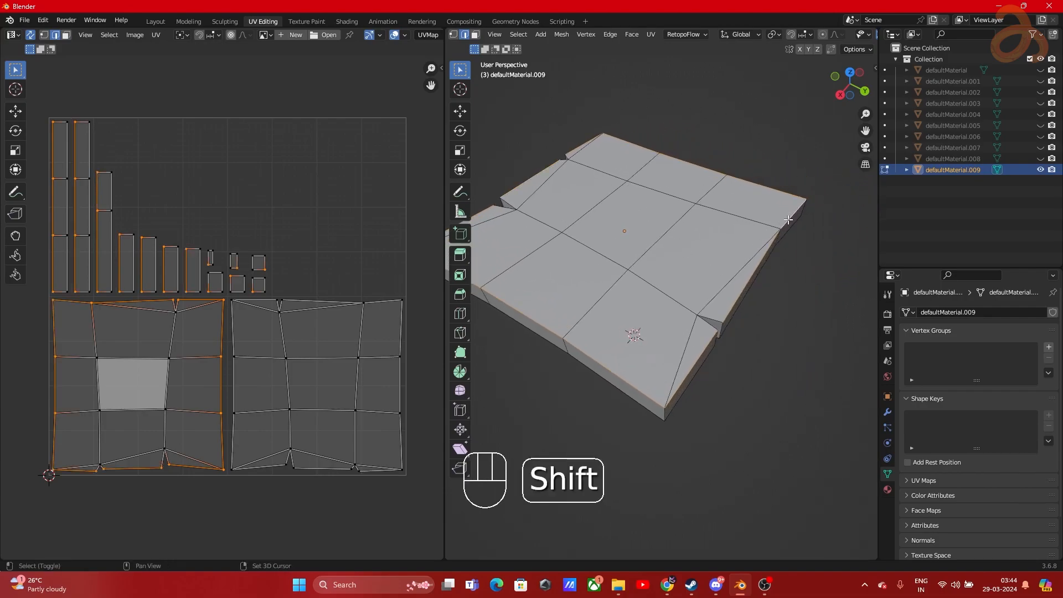
# Step: Add the short edges of the tabletop's notches to the selection to close the upper border loop
pyautogui.scroll(2, 713, 339)
pyautogui.moveTo(712, 339)
pyautogui.keyDown('shift'); pyautogui.mouseDown(button='middle')
pyautogui.moveTo(758, 344)
pyautogui.moveTo(675, 352)
pyautogui.moveTo(718, 331)
pyautogui.mouseUp(button='middle'); pyautogui.keyUp('shift')
pyautogui.scroll(1, 676, 352)
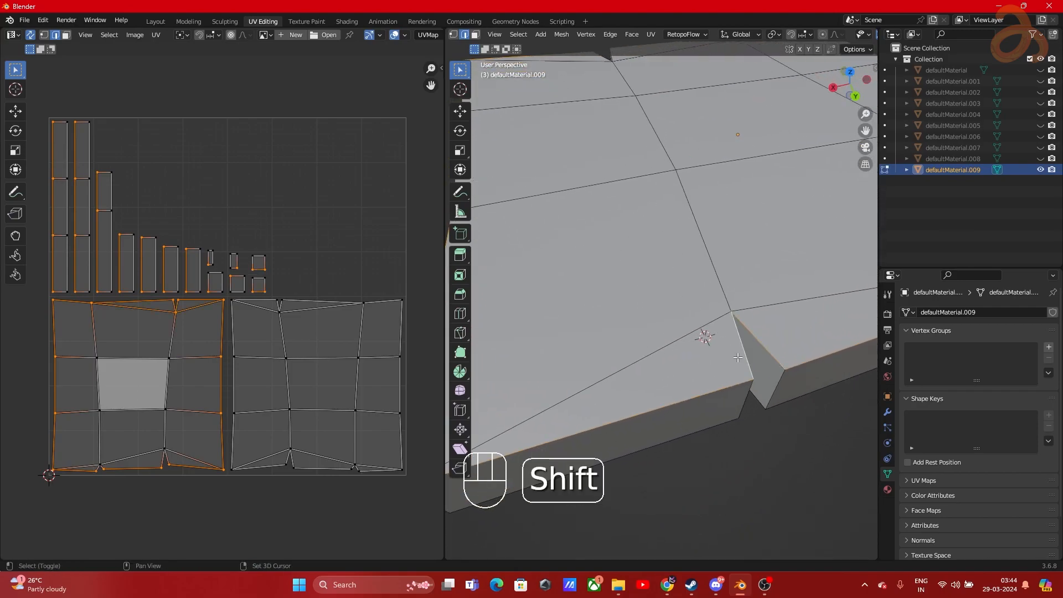
pyautogui.scroll(-4, 737, 357)
pyautogui.scroll(3, 654, 290)
pyautogui.moveTo(794, 270); pyautogui.dragTo(800, 270, button='middle')
pyautogui.scroll(3, 692, 273)
pyautogui.keyDown('shift'); pyautogui.moveTo(690, 273); pyautogui.dragTo(749, 297, button='middle'); pyautogui.keyUp('shift')
pyautogui.keyDown('shift'); pyautogui.click(647, 310); pyautogui.keyUp('shift')
pyautogui.keyDown('shift'); pyautogui.click(659, 315); pyautogui.keyUp('shift')
pyautogui.keyDown('shift'); pyautogui.moveTo(611, 277); pyautogui.dragTo(749, 328, button='middle'); pyautogui.keyUp('shift')
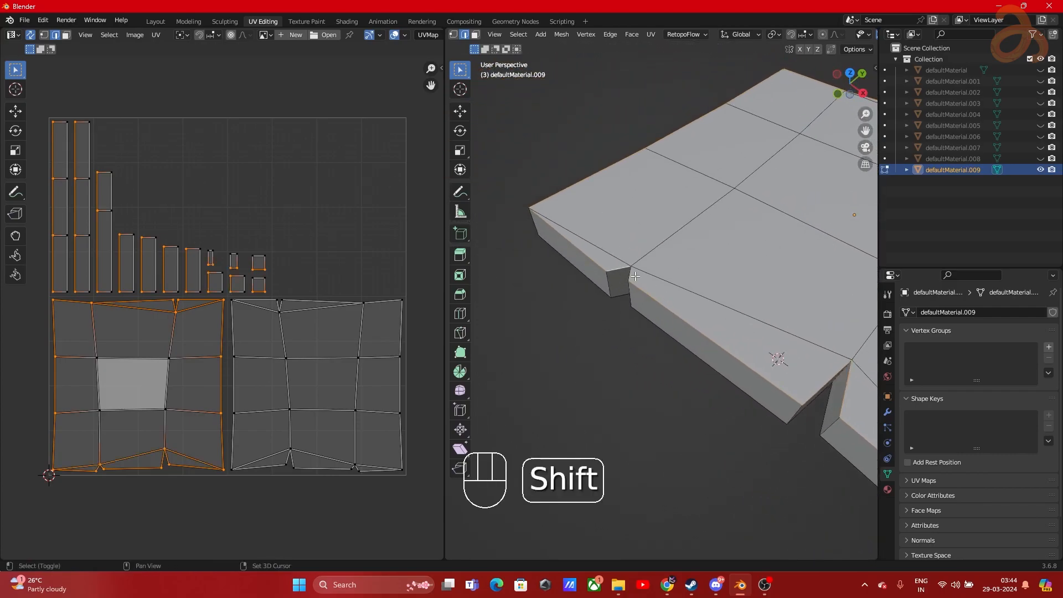
# Step: Try moving the selected border edges to check that they form one complete loop
pyautogui.scroll(-5, 664, 288)
pyautogui.keyDown('shift'); pyautogui.moveTo(701, 307); pyautogui.dragTo(699, 303, button='middle'); pyautogui.keyUp('shift')
pyautogui.moveTo(698, 304); pyautogui.dragTo(635, 266, button='middle')
pyautogui.keyDown('shift'); pyautogui.moveTo(737, 294); pyautogui.dragTo(662, 272, button='middle'); pyautogui.keyUp('shift')
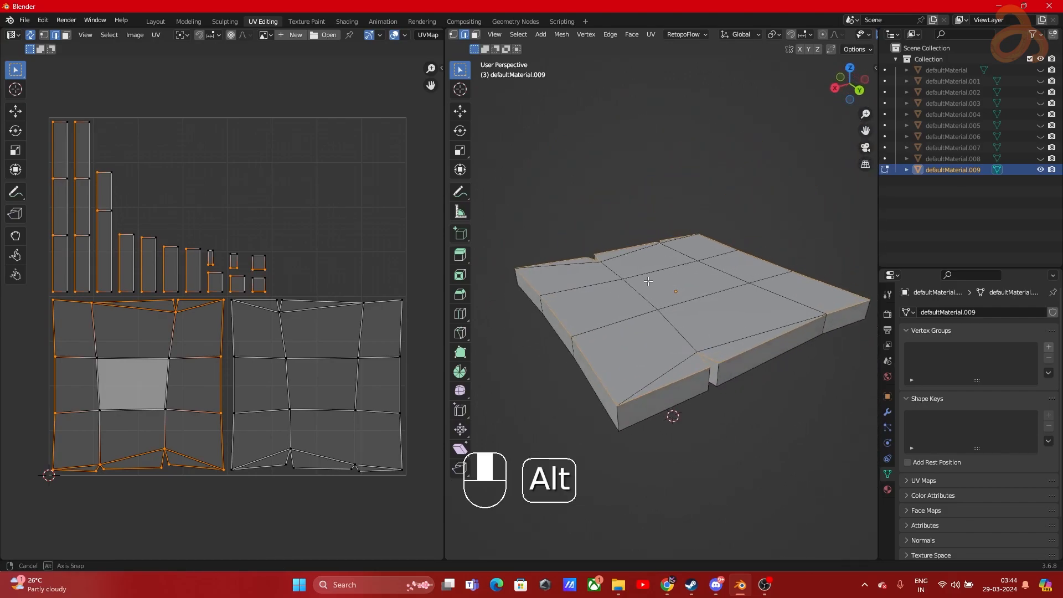
pyautogui.press('g')
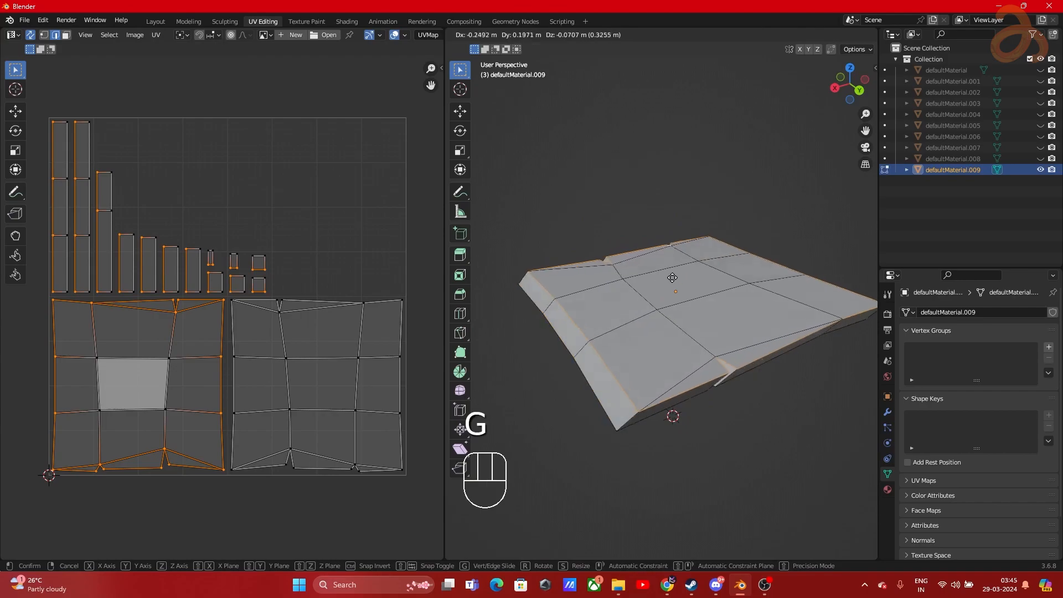
pyautogui.click(667, 271)
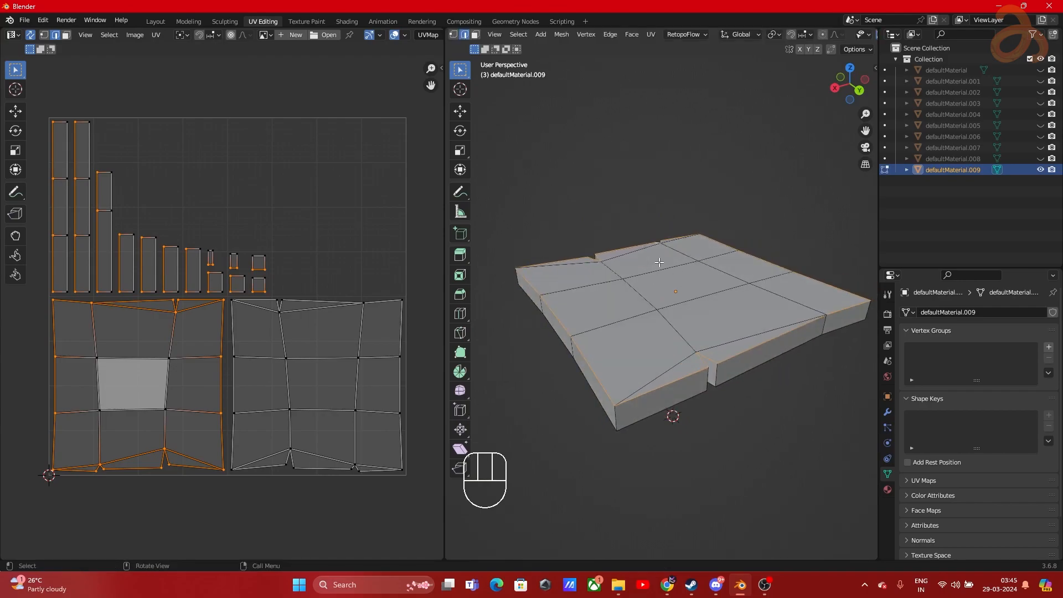
# Step: Mark the selected upper border edges of the tabletop as a seam
pyautogui.press('u')
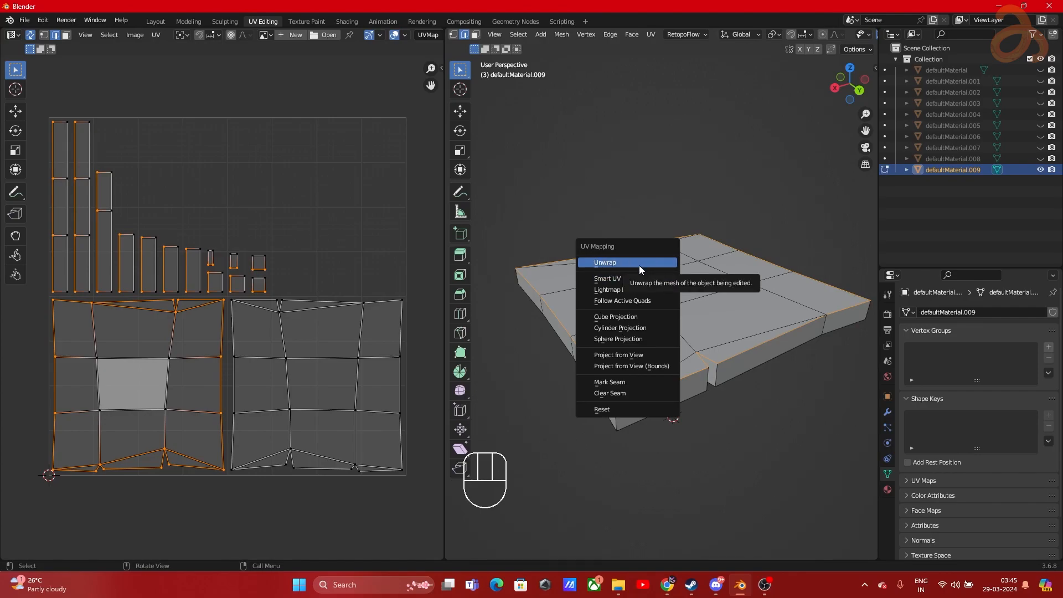
pyautogui.click(661, 261)
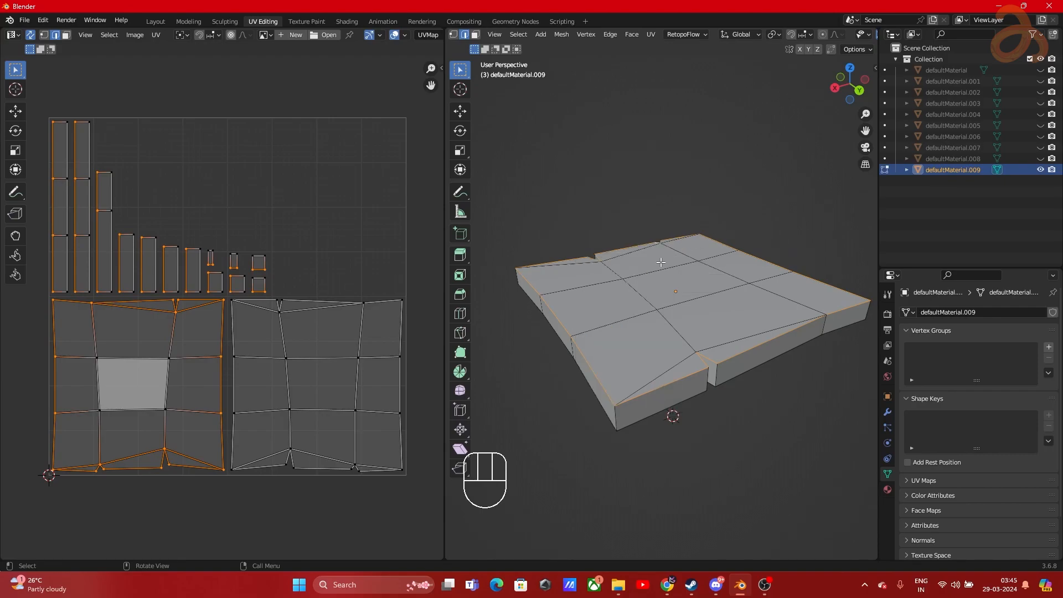
pyautogui.press('u')
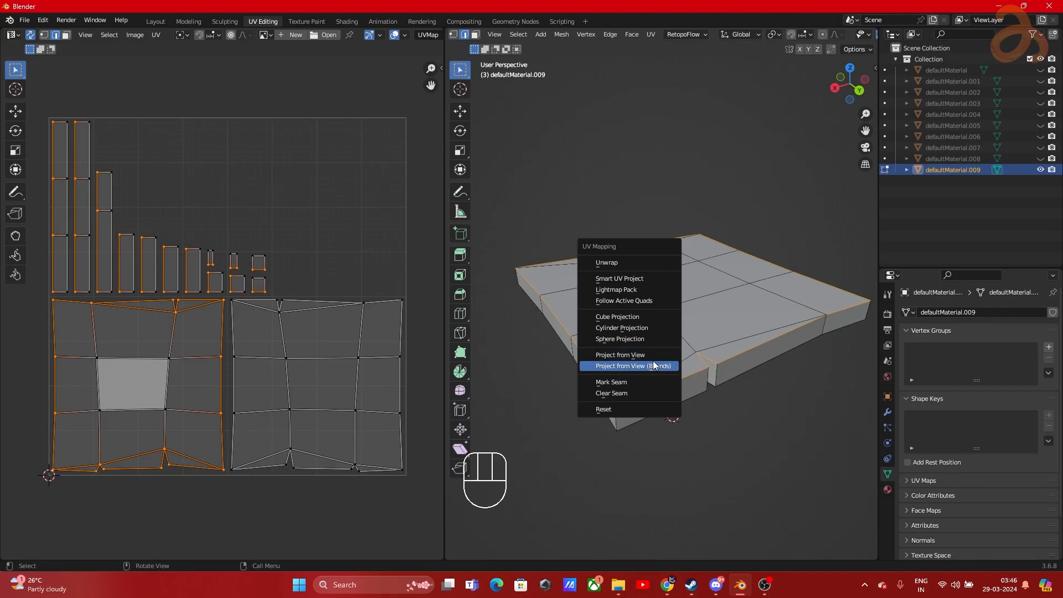
pyautogui.click(609, 382)
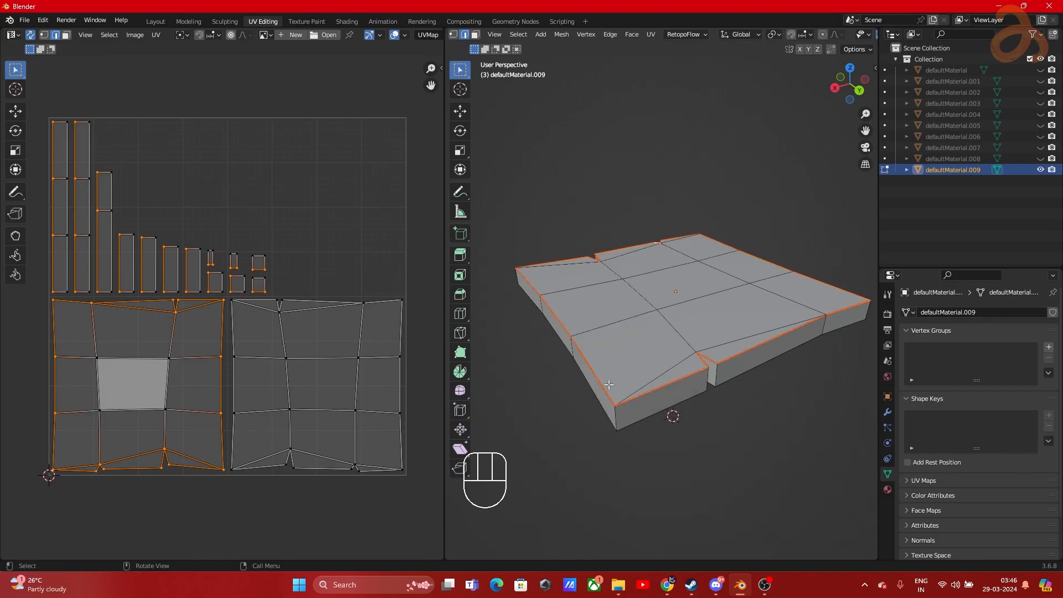
# Step: Switch to face selection, select all linked faces of the upper surface inside the seam, and try moving them
pyautogui.scroll(-1, 722, 387)
pyautogui.keyDown('alt'); pyautogui.moveTo(742, 352); pyautogui.dragTo(690, 368); pyautogui.keyUp('alt')
pyautogui.scroll(1, 698, 366)
pyautogui.keyDown('shift'); pyautogui.moveTo(714, 350); pyautogui.dragTo(686, 357, button='middle'); pyautogui.keyUp('shift')
pyautogui.keyDown('alt'); pyautogui.moveTo(624, 331); pyautogui.dragTo(641, 325); pyautogui.keyUp('alt')
pyautogui.press('3')
pyautogui.click(638, 321)
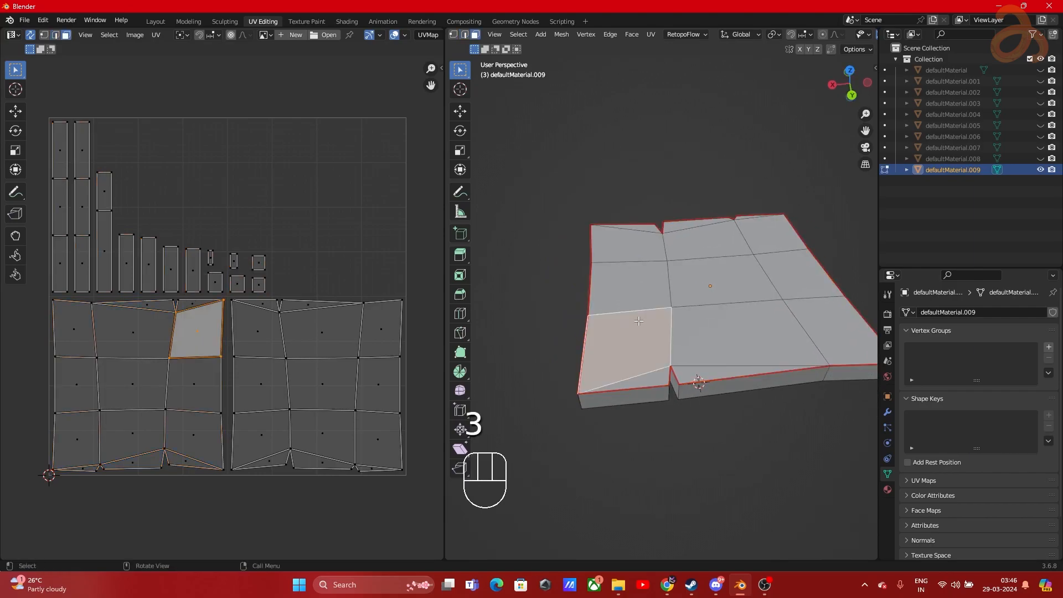
pyautogui.press('l')
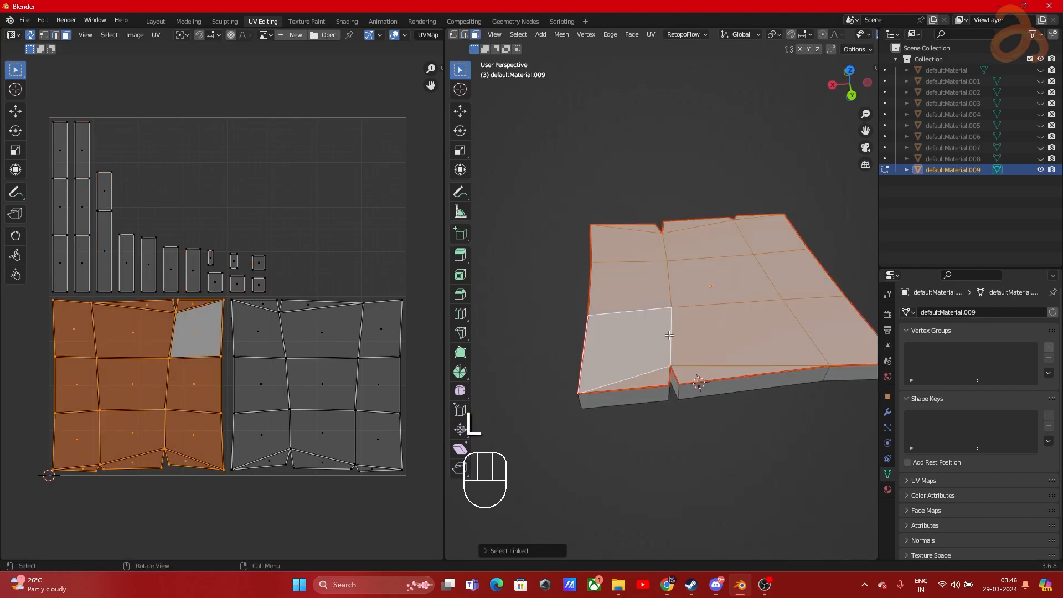
pyautogui.keyDown('shift'); pyautogui.moveTo(671, 336); pyautogui.dragTo(689, 400, button='middle'); pyautogui.keyUp('shift')
pyautogui.press('g')
pyautogui.rightClick(703, 265)
pyautogui.scroll(-1, 698, 268)
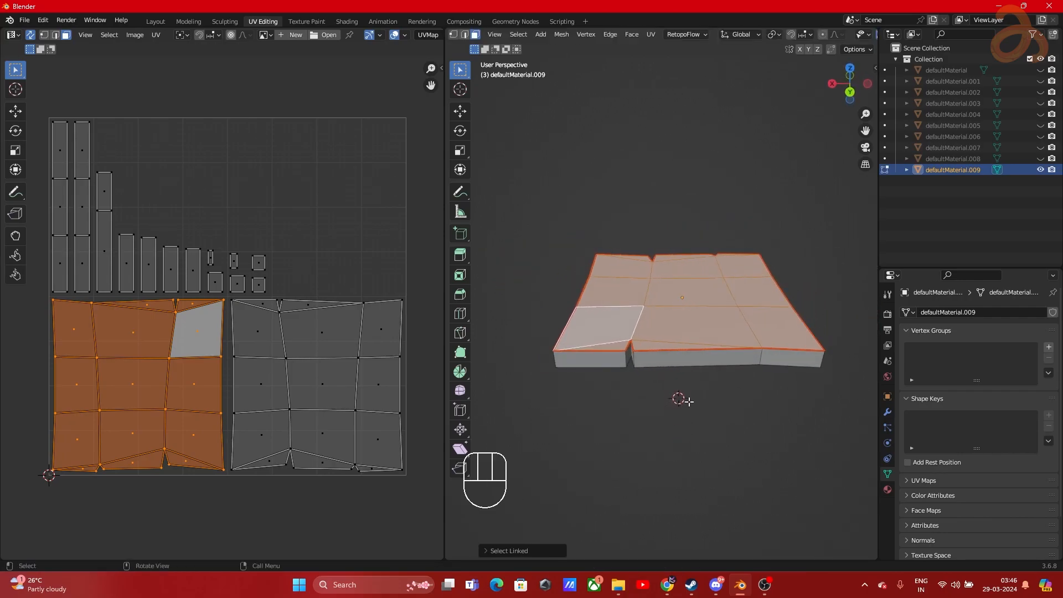
# Step: Clear the seam from the selected upper surface and deselect its faces
pyautogui.press('u')
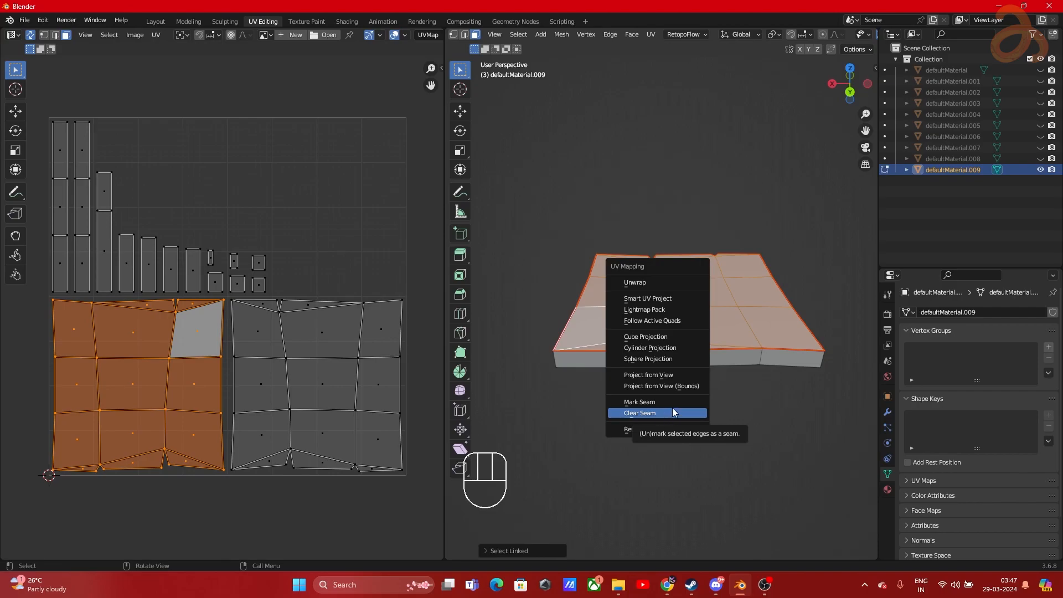
pyautogui.press('u')
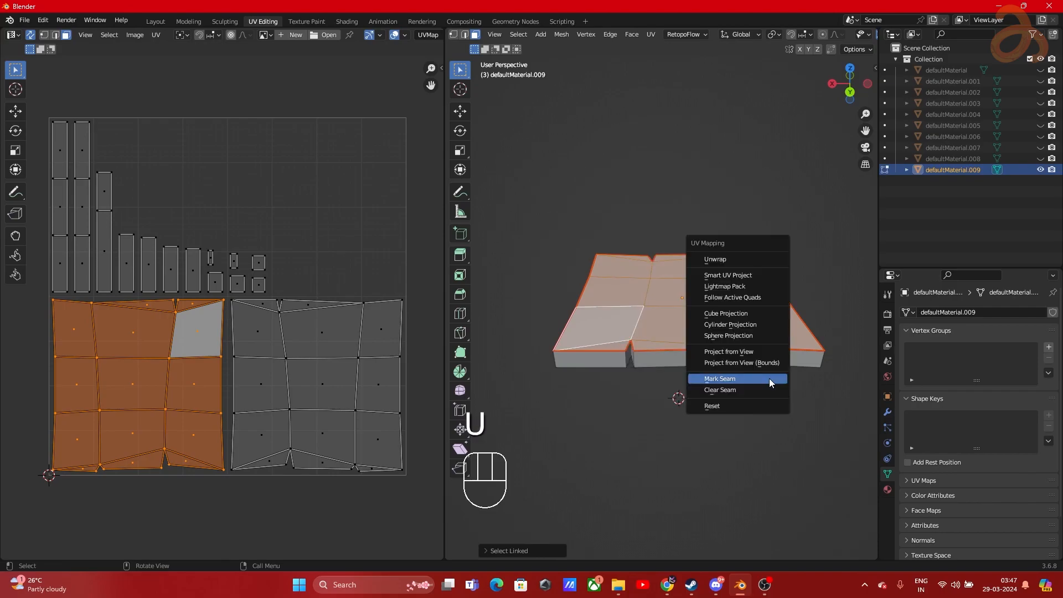
pyautogui.click(732, 390)
pyautogui.keyDown('alt'); pyautogui.moveTo(742, 418); pyautogui.dragTo(653, 380, button='middle'); pyautogui.keyUp('alt')
pyautogui.click(709, 456)
# Step: Select the faces linked to a top face to check the selection without a seam, and return to a single face
pyautogui.scroll(1, 711, 456)
pyautogui.scroll(-1, 718, 363)
pyautogui.scroll(1, 722, 393)
pyautogui.click(657, 356)
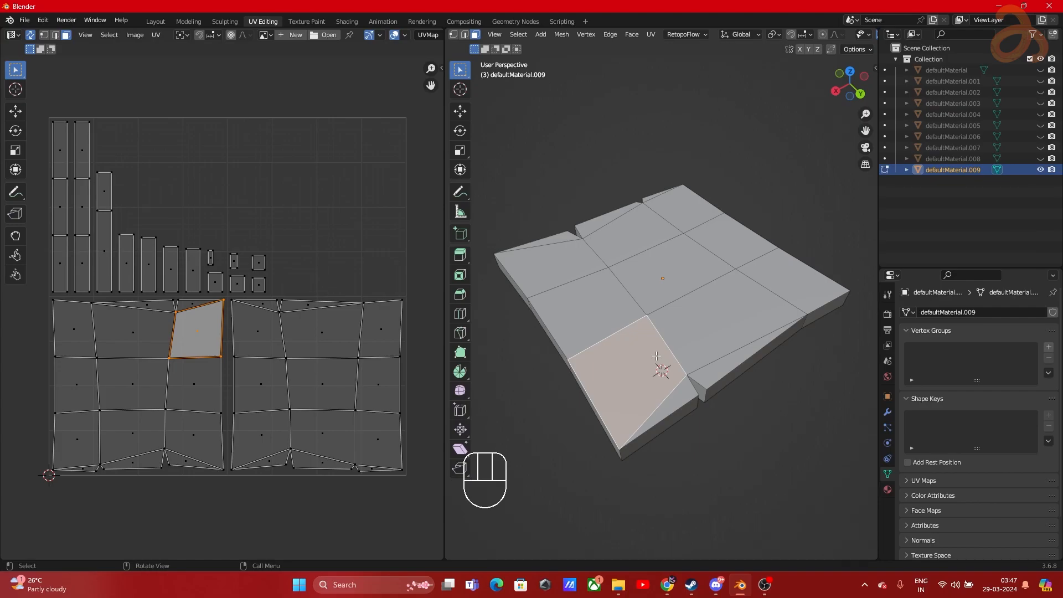
pyautogui.press('l')
pyautogui.scroll(-1, 611, 334)
pyautogui.scroll(1, 611, 326)
pyautogui.click(619, 285)
# Step: Select the whole tabletop and apply Smart UV Project with island margin 0.060 and area weight 0.070
pyautogui.press('a')
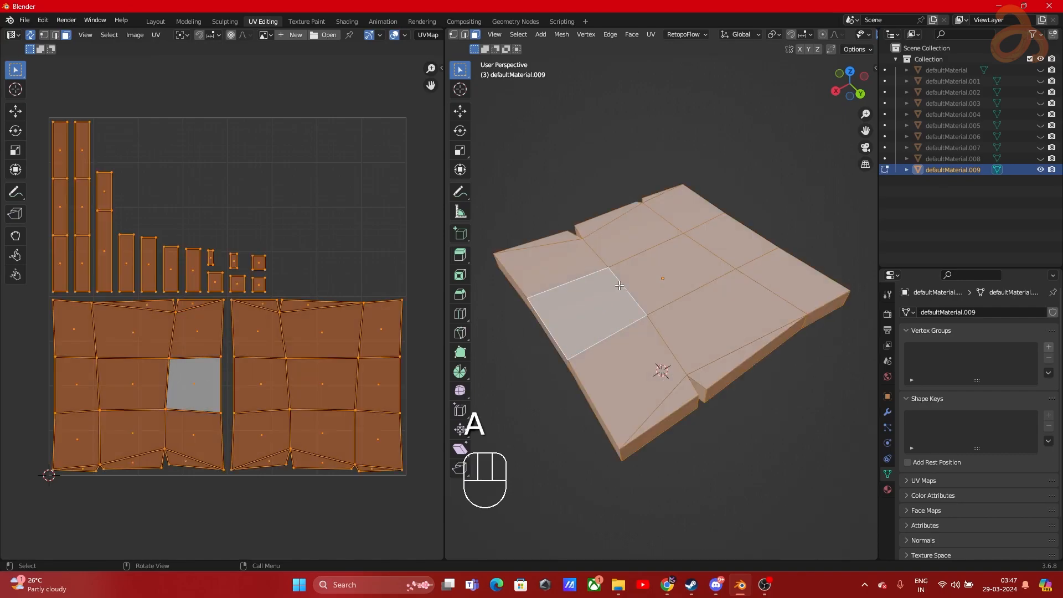
pyautogui.press('u')
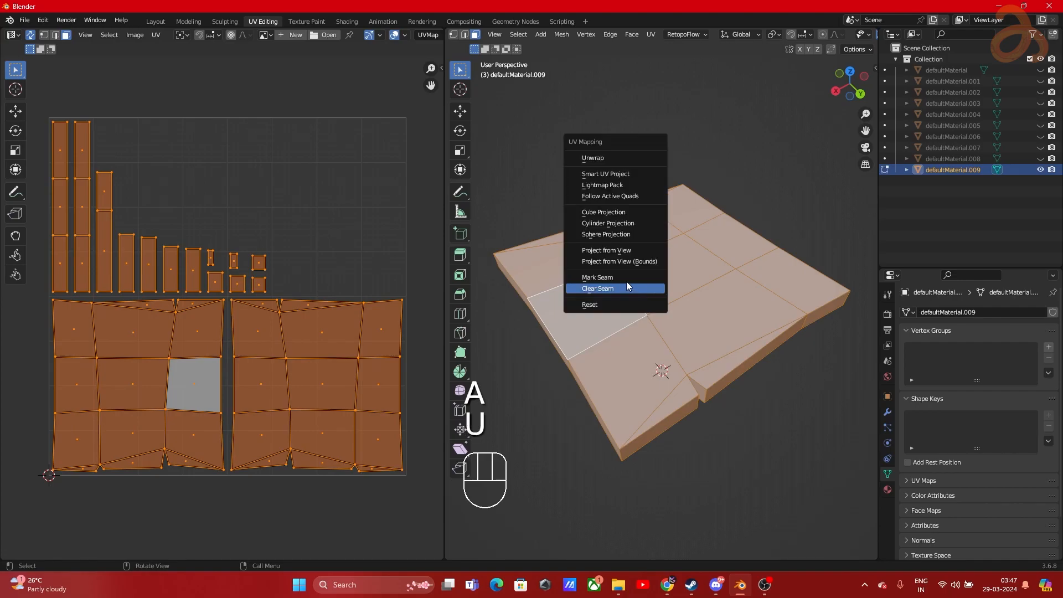
pyautogui.click(594, 175)
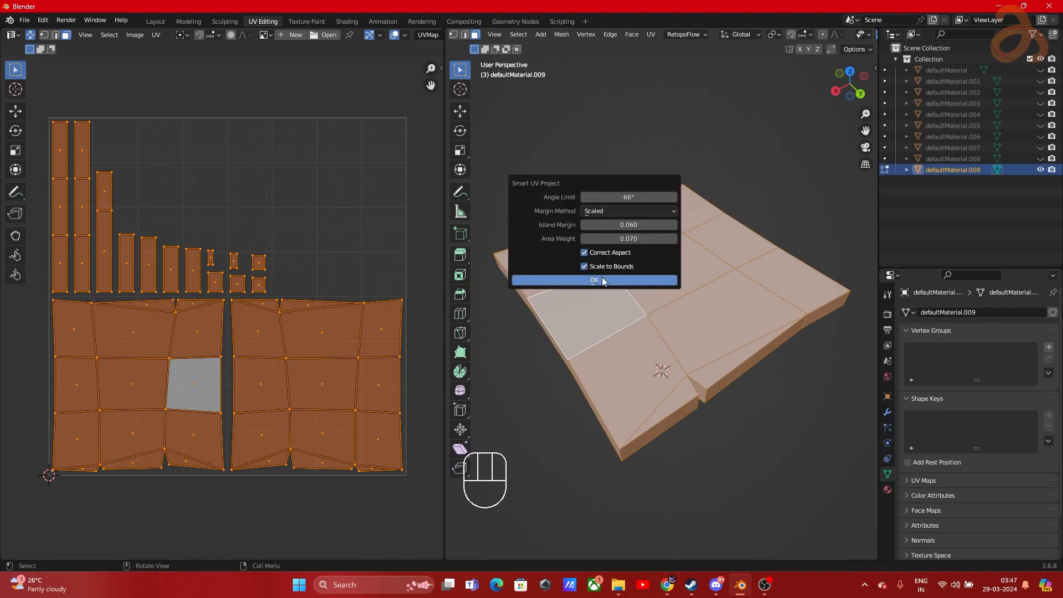
pyautogui.click(594, 281)
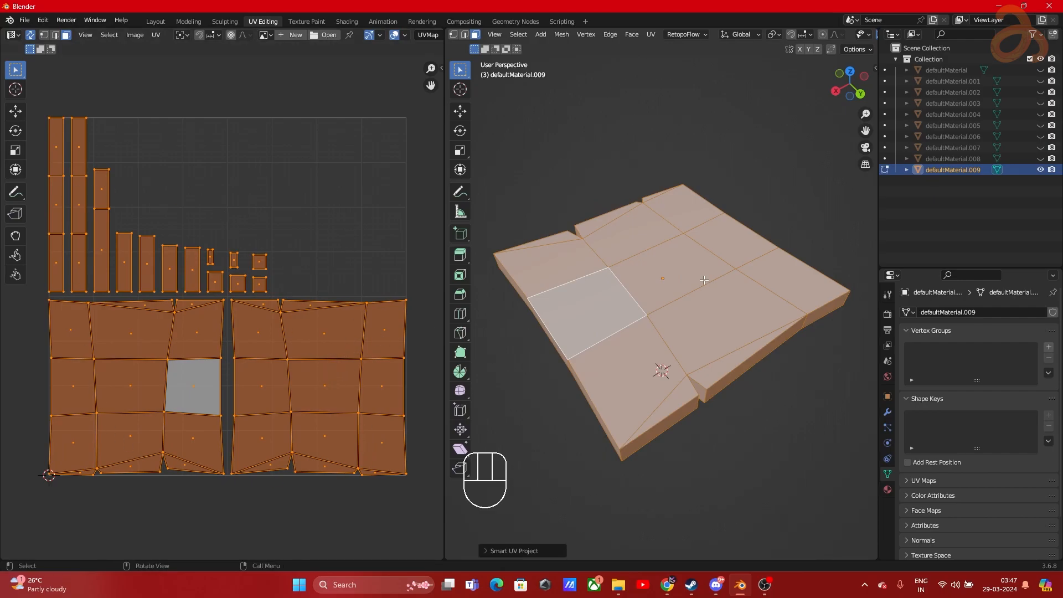
pyautogui.scroll(-1, 702, 281)
pyautogui.keyDown('shift'); pyautogui.moveTo(685, 311); pyautogui.dragTo(697, 335, button='middle'); pyautogui.keyUp('shift')
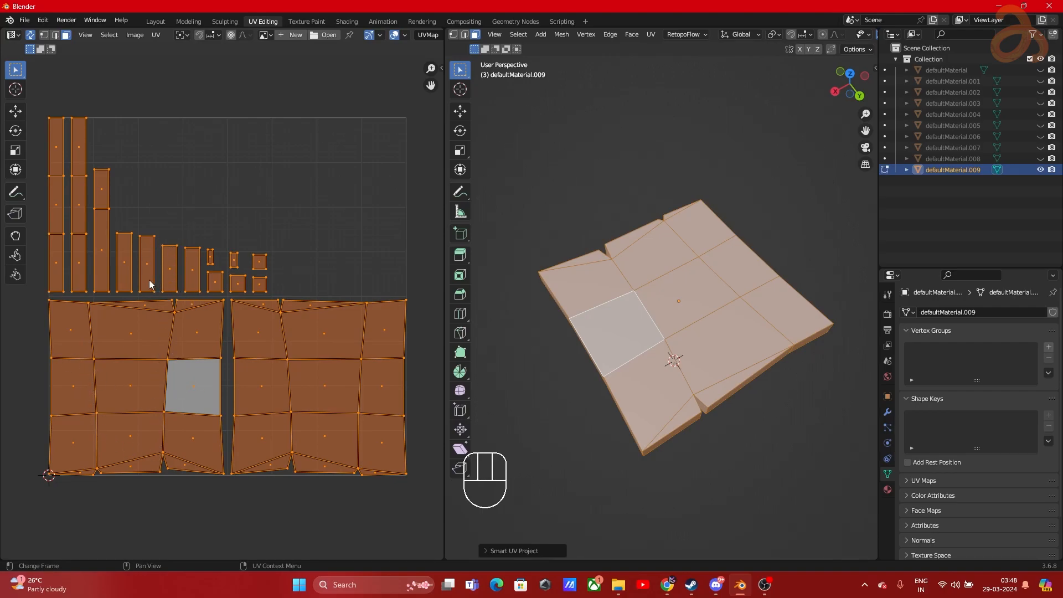
# Step: Rerun Smart UV Project on the tabletop with island margin and area weight both set to 0
pyautogui.press('u')
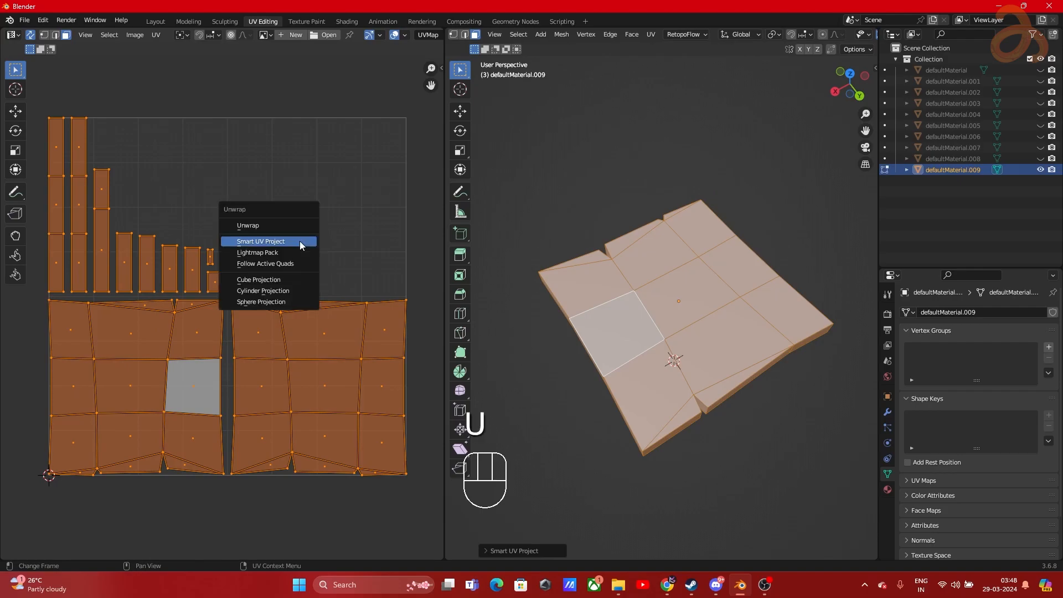
pyautogui.click(300, 241)
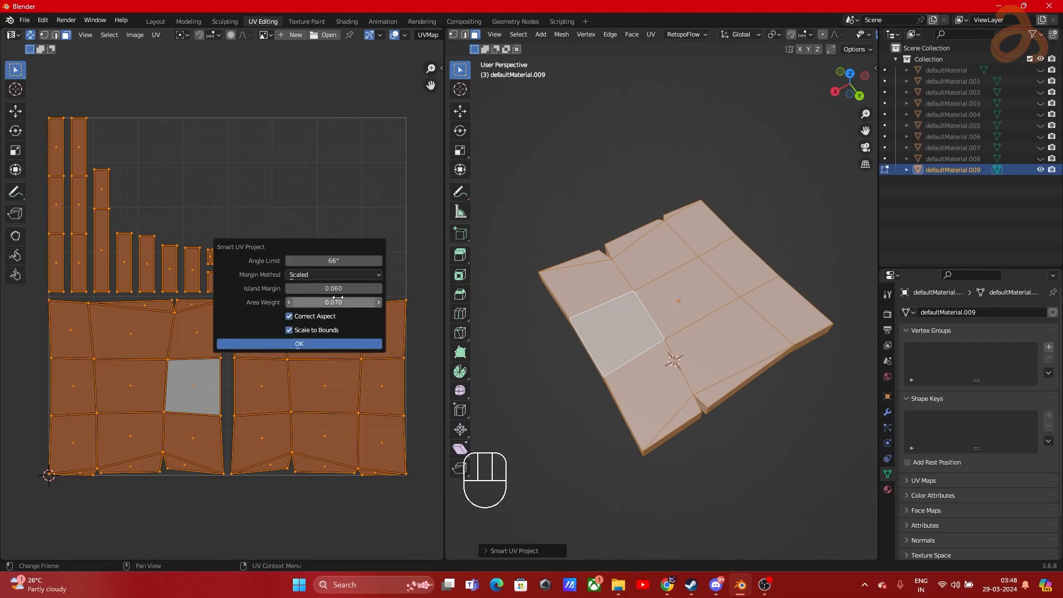
pyautogui.moveTo(343, 288); pyautogui.dragTo(313, 303)
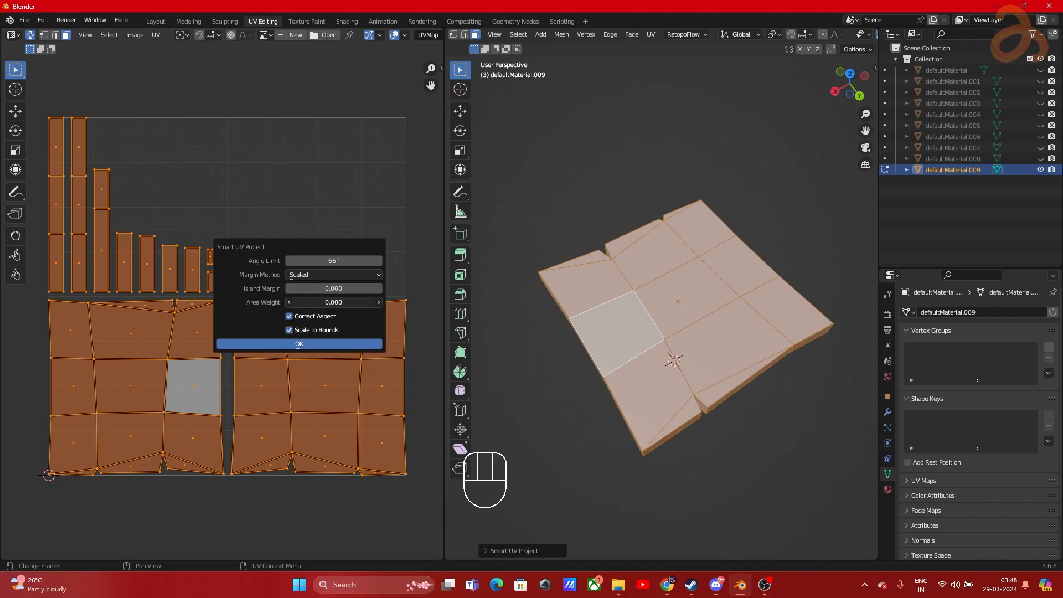
pyautogui.click(323, 344)
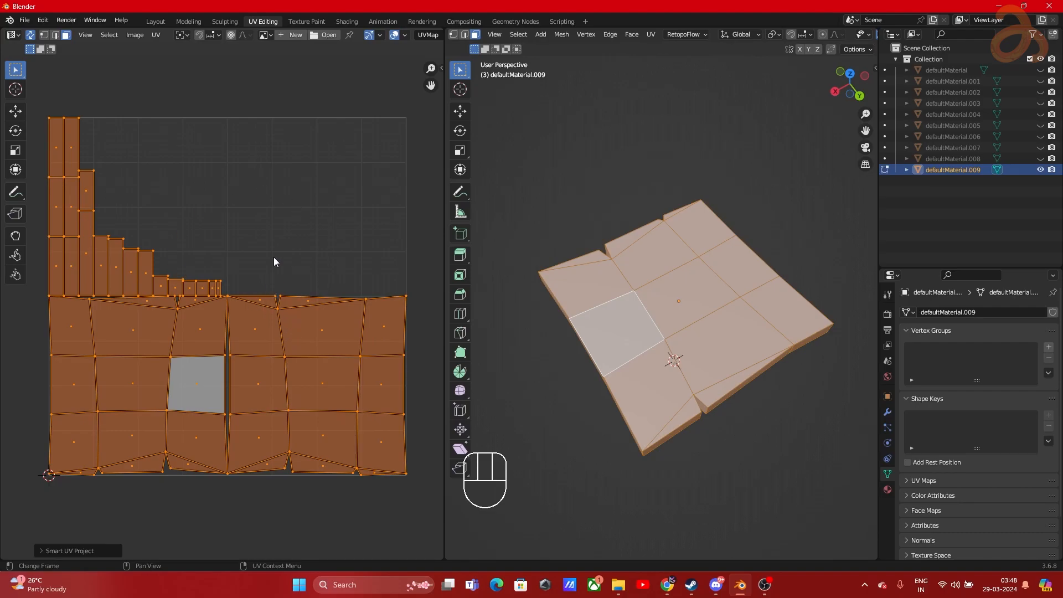
pyautogui.scroll(2, 228, 276)
pyautogui.scroll(-2, 228, 277)
pyautogui.scroll(5, 263, 359)
pyautogui.scroll(-5, 259, 396)
# Step: Rerun Smart UV Project with area weight 0.030 and a much wider island margin
pyautogui.press('u')
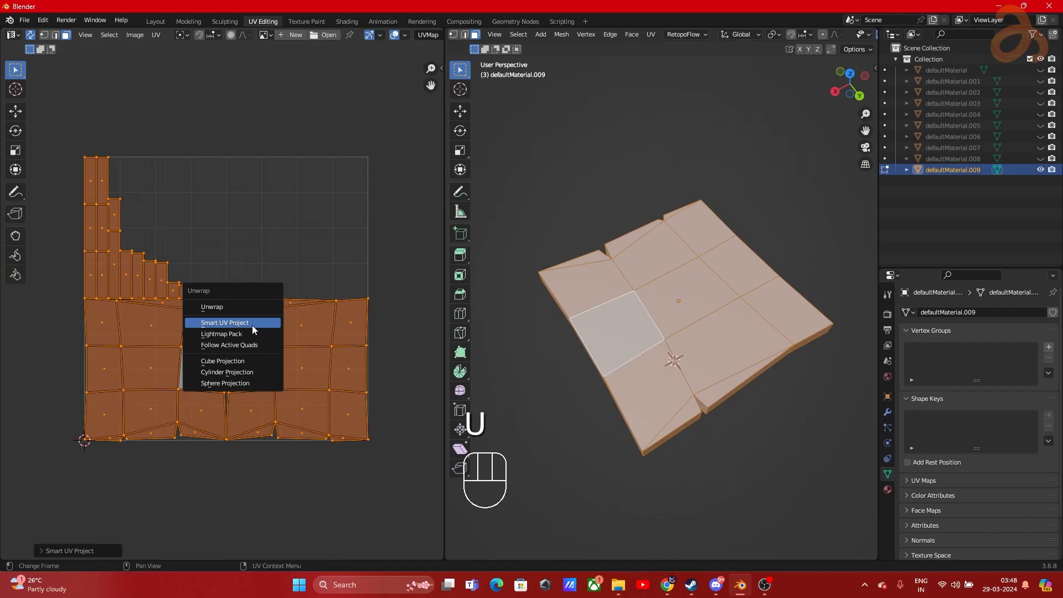
pyautogui.click(251, 325)
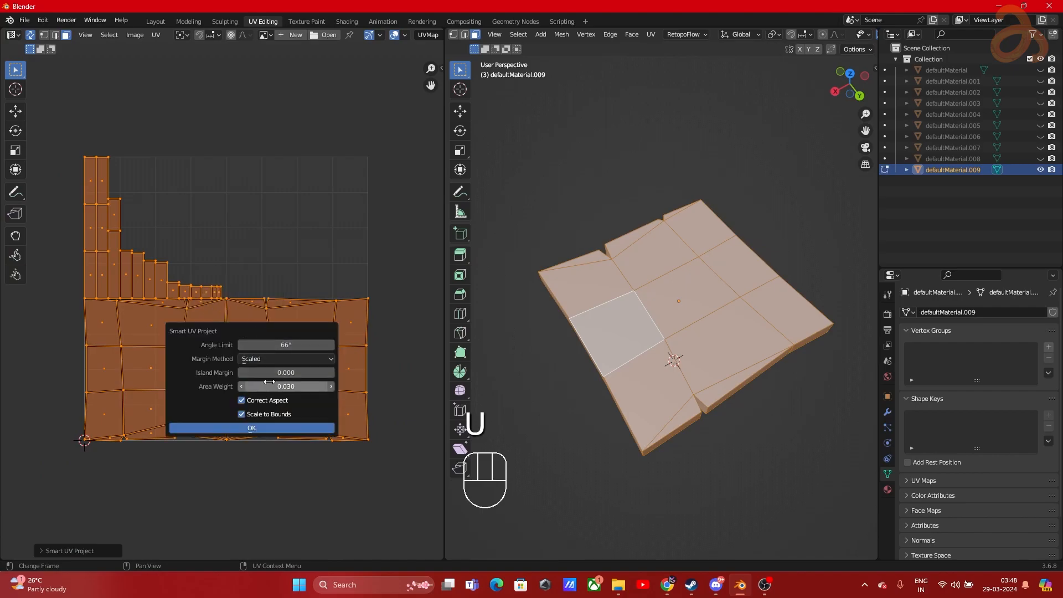
pyautogui.click(264, 427)
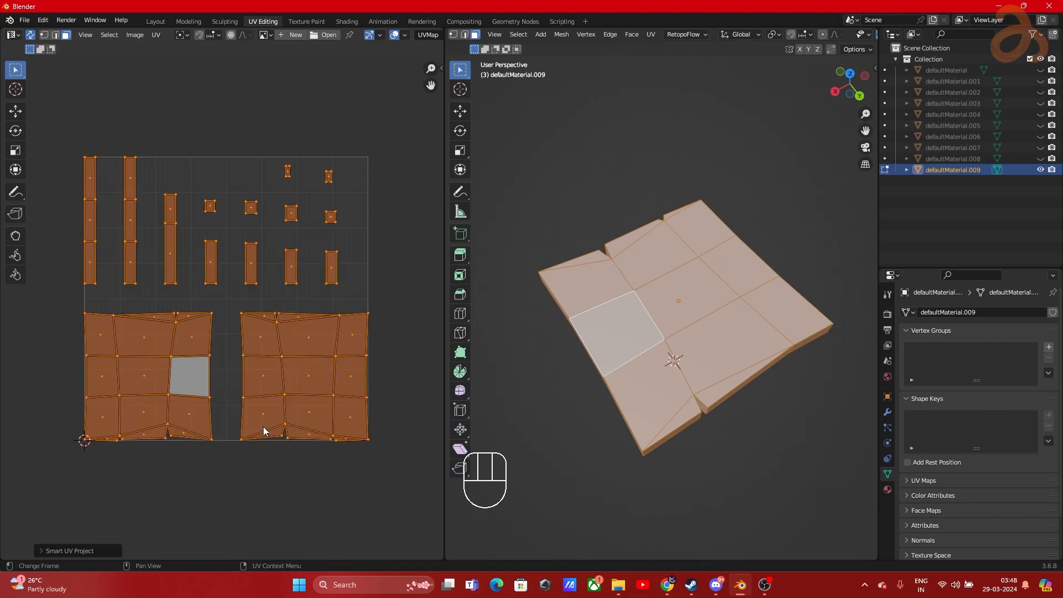
# Step: Set the Smart UV Project island margin to 0, keep area weight at 0.030, and reapply the projection to the tabletop
pyautogui.press('u')
pyautogui.click(253, 358)
pyautogui.click(307, 407)
pyautogui.write('0.300')
pyautogui.press('Return')
pyautogui.click(285, 460)
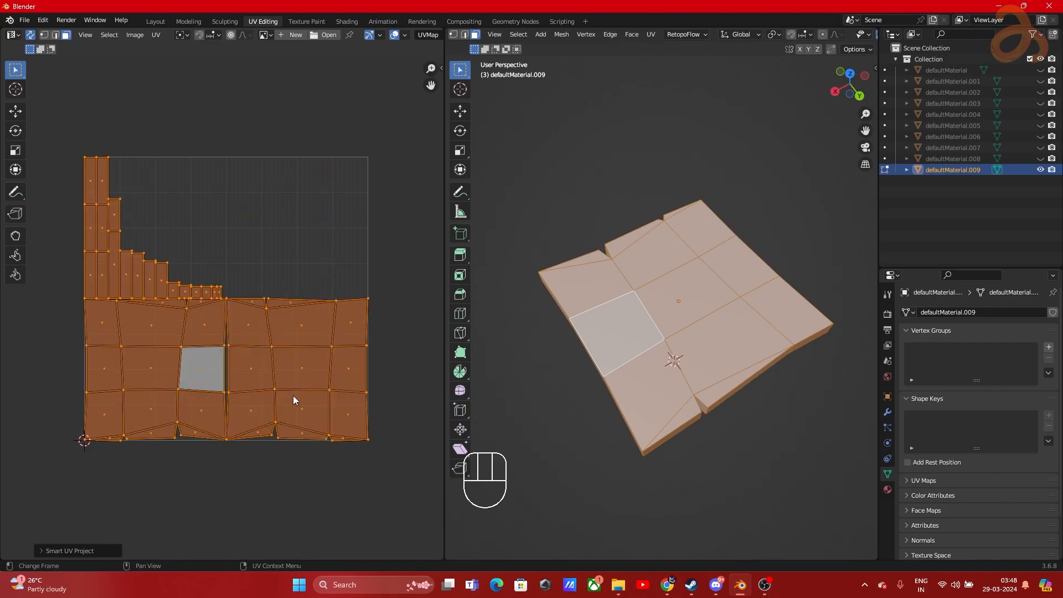
pyautogui.press('u')
pyautogui.click(267, 324)
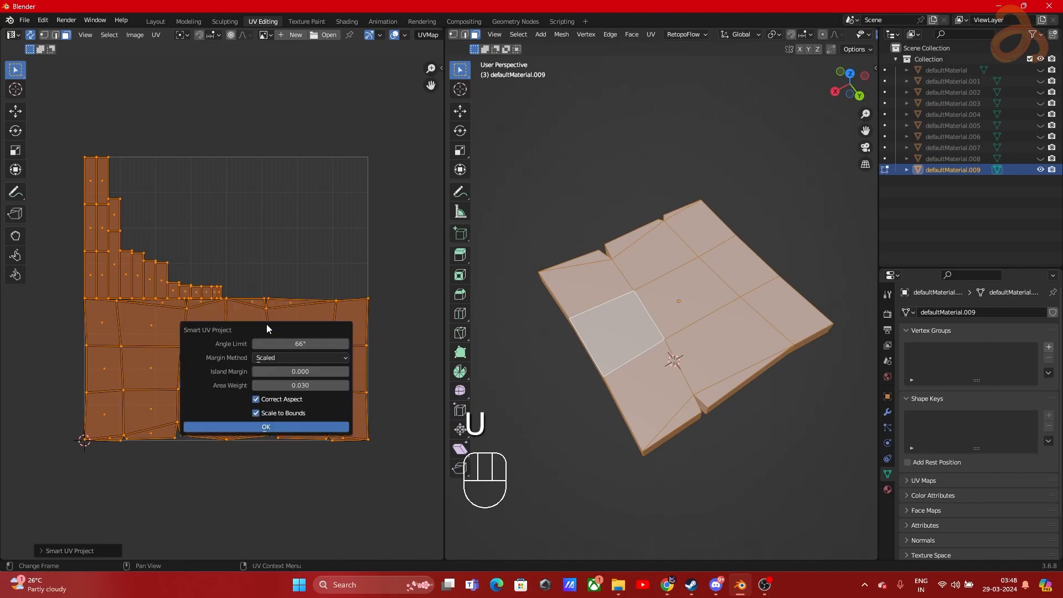
pyautogui.click(303, 425)
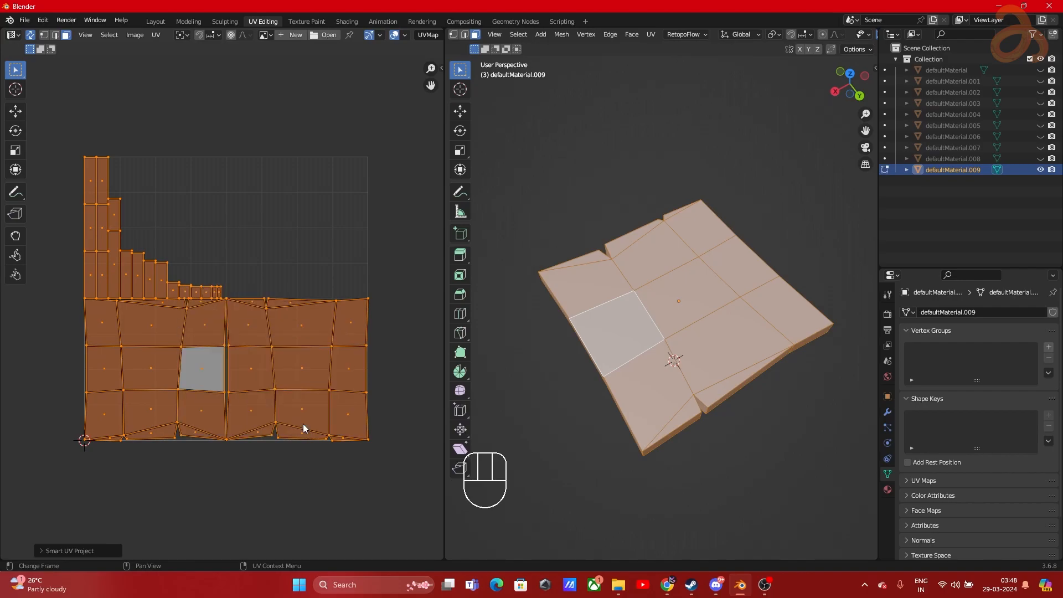
# Step: Examine the gaps between the packed UV islands of the tabletop's large surfaces and its side strips
pyautogui.scroll(3, 380, 359)
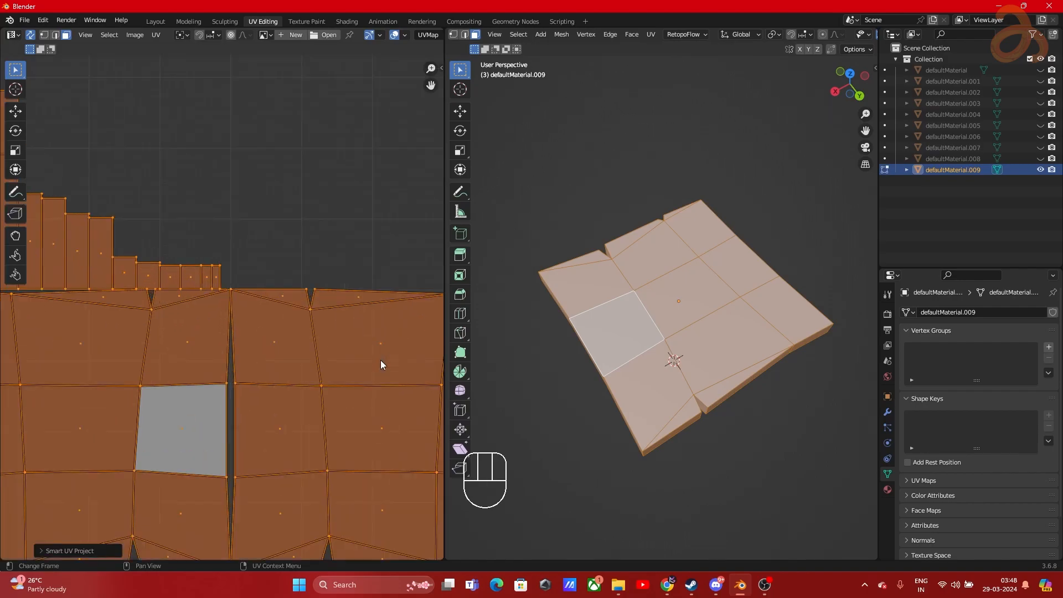
pyautogui.scroll(-2, 380, 360)
pyautogui.scroll(4, 275, 377)
pyautogui.keyDown('shift'); pyautogui.moveTo(277, 400); pyautogui.dragTo(249, 275, button='middle'); pyautogui.keyUp('shift')
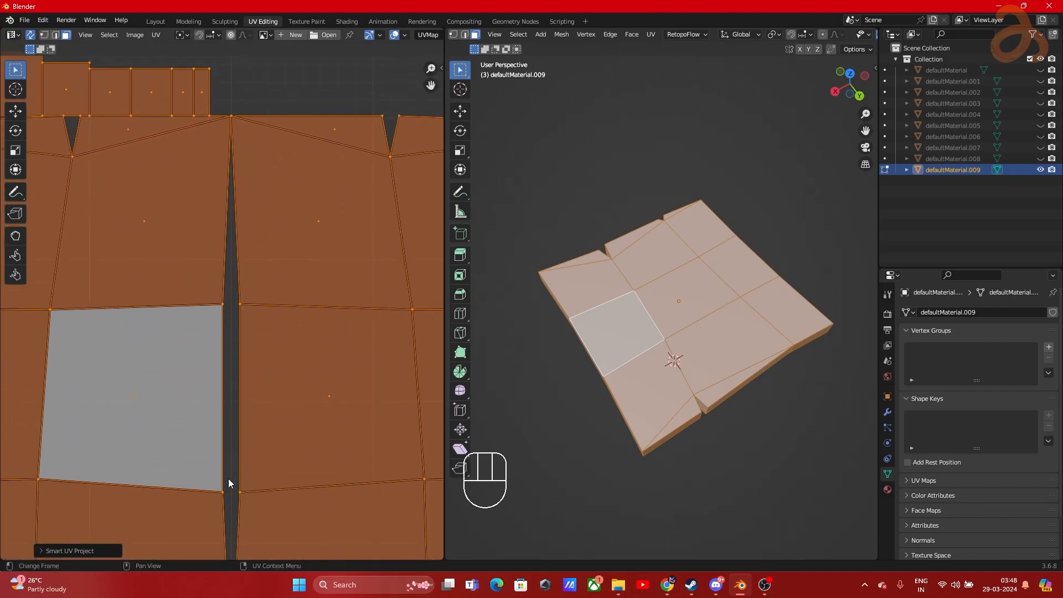
pyautogui.scroll(-1, 263, 390)
pyautogui.scroll(-4, 179, 324)
pyautogui.keyDown('shift'); pyautogui.moveTo(179, 323); pyautogui.dragTo(273, 398, button='middle'); pyautogui.keyUp('shift')
pyautogui.scroll(5, 180, 225)
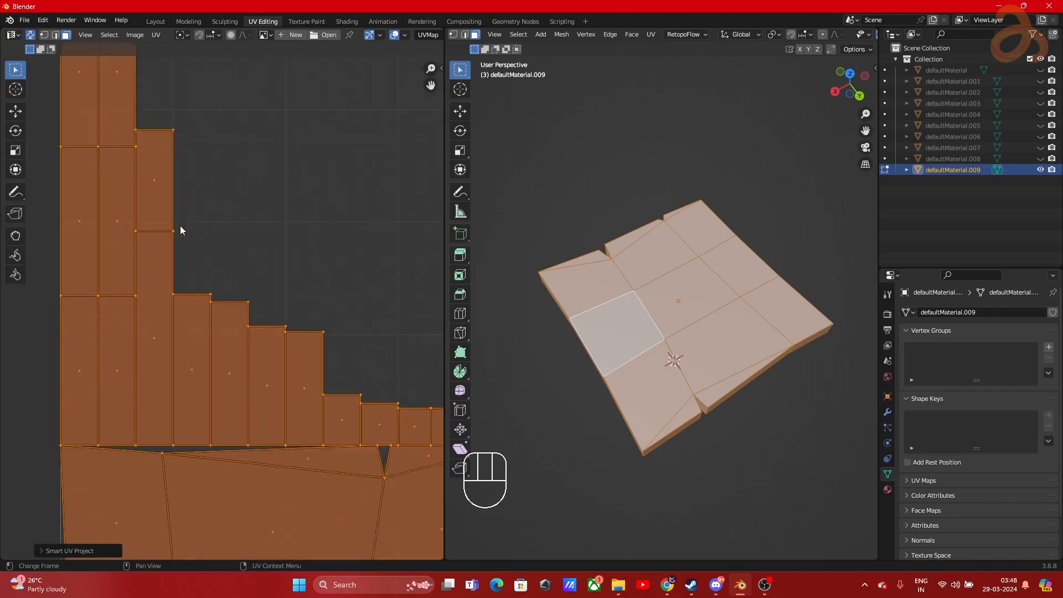
# Step: Apply Lightmap Pack to the selected tabletop faces with shared texture space, pack quality 12 and margin 0.10
pyautogui.keyDown('shift'); pyautogui.moveTo(191, 214); pyautogui.dragTo(250, 359, button='middle'); pyautogui.keyUp('shift')
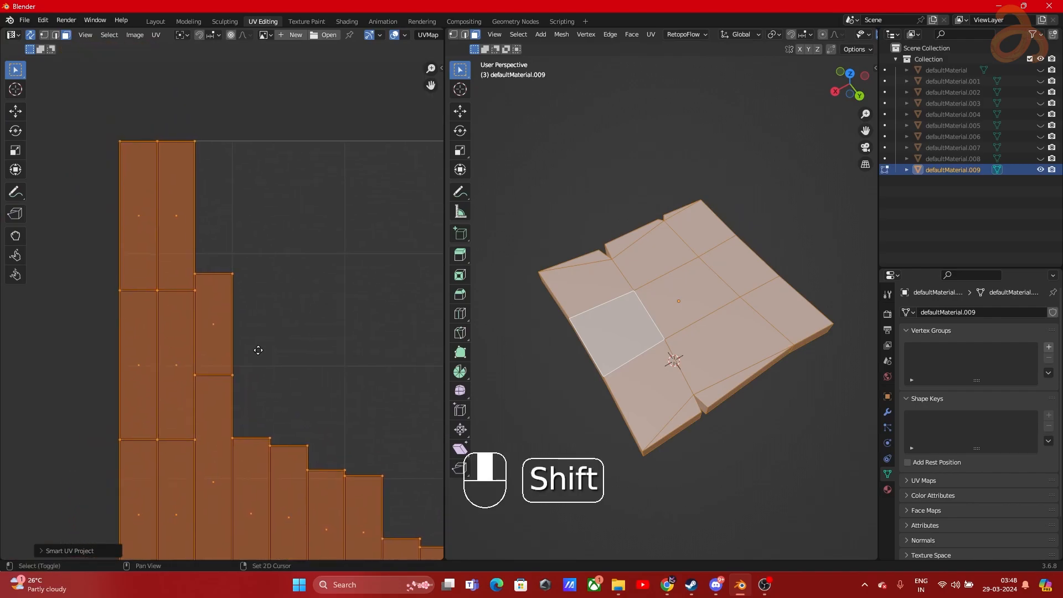
pyautogui.scroll(-5, 316, 331)
pyautogui.keyDown('shift'); pyautogui.moveTo(432, 435); pyautogui.dragTo(346, 331, button='middle'); pyautogui.keyUp('shift')
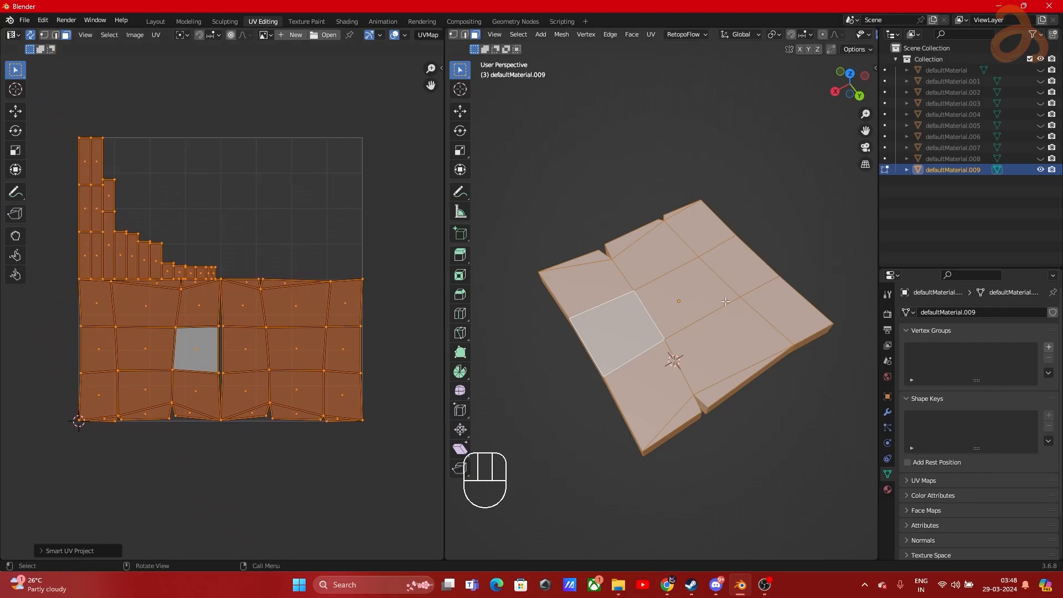
pyautogui.press('u')
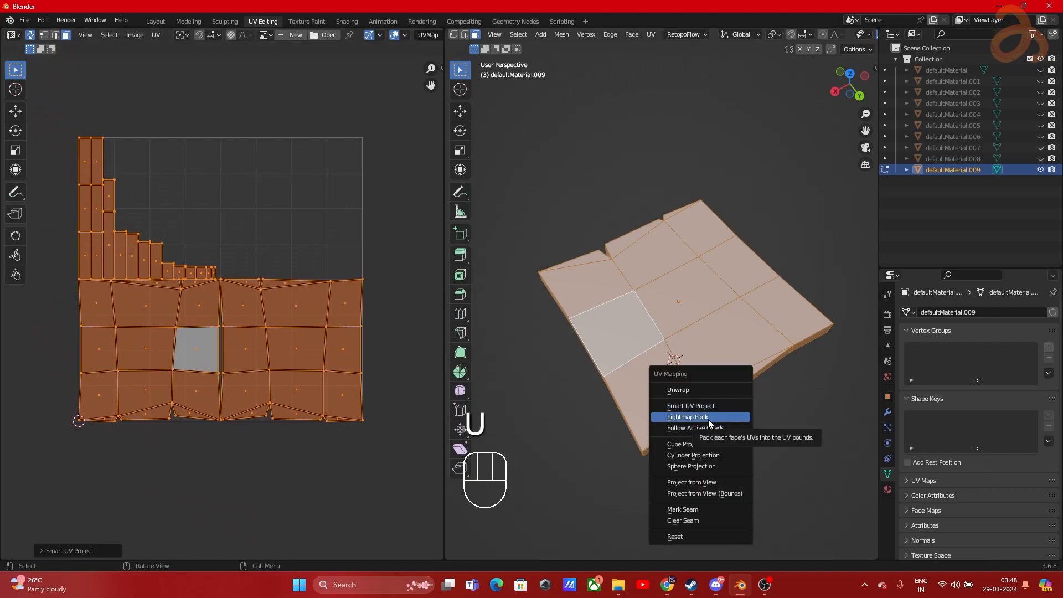
pyautogui.click(709, 420)
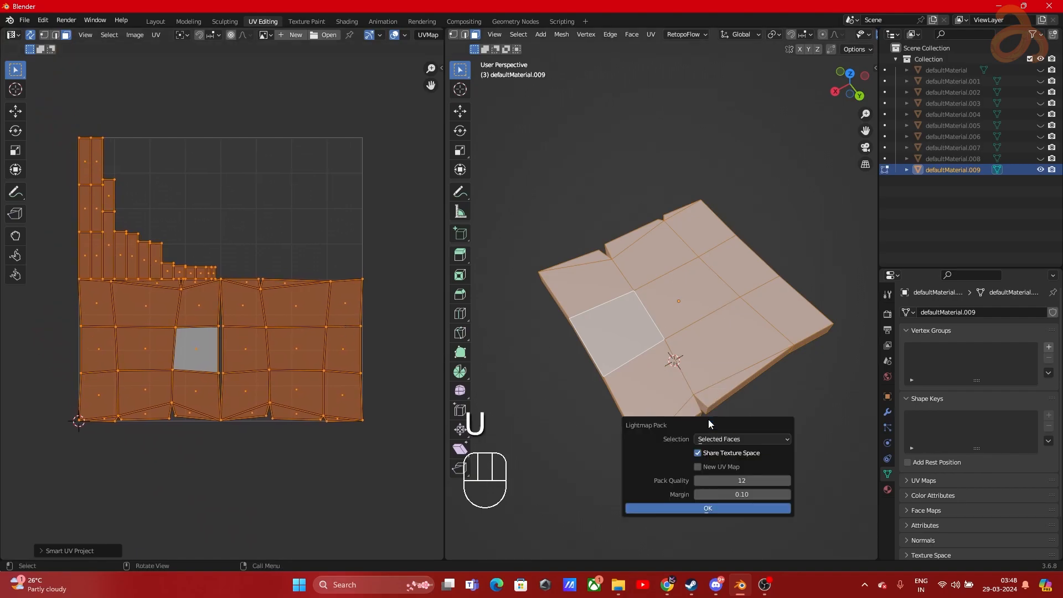
pyautogui.click(695, 507)
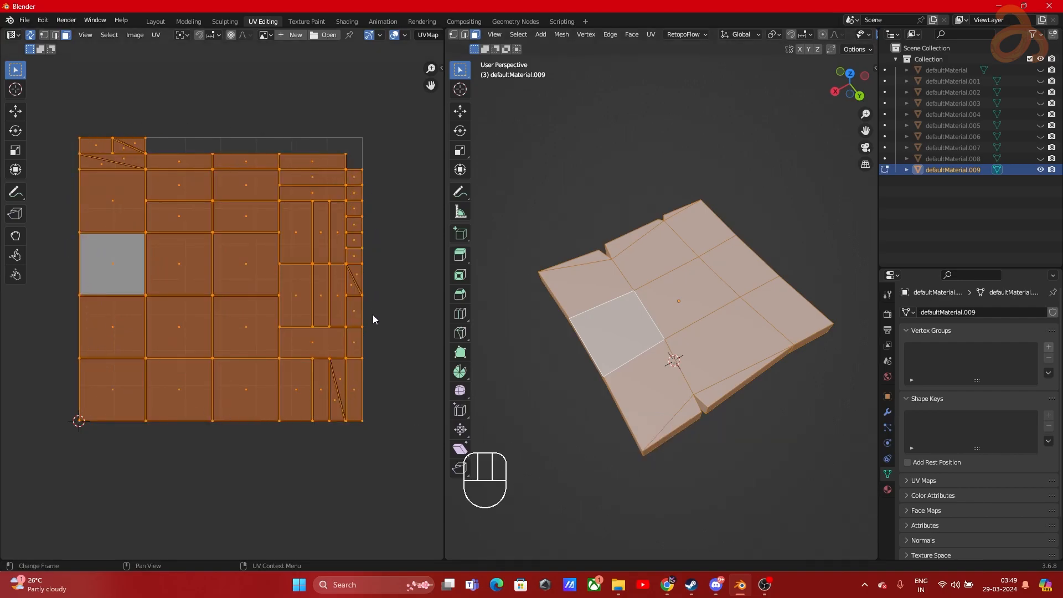
# Step: Examine the lightmap-packed layout by selecting individual UV faces of the large surfaces and side strips one after another
pyautogui.scroll(-1, 141, 408)
pyautogui.keyDown('shift'); pyautogui.moveTo(200, 425); pyautogui.dragTo(242, 478, button='middle'); pyautogui.keyUp('shift')
pyautogui.scroll(2, 227, 459)
pyautogui.keyDown('shift'); pyautogui.moveTo(334, 310); pyautogui.dragTo(311, 280, button='middle'); pyautogui.keyUp('shift')
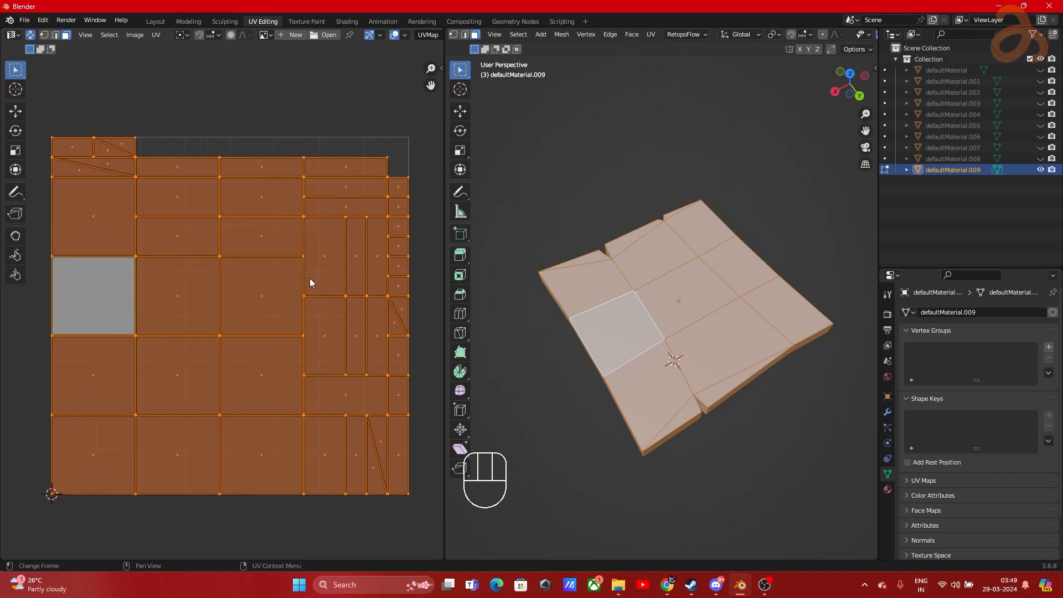
pyautogui.click(367, 285)
pyautogui.click(373, 323)
pyautogui.click(371, 407)
pyautogui.click(378, 443)
pyautogui.click(312, 457)
pyautogui.click(239, 444)
pyautogui.click(268, 380)
pyautogui.click(260, 304)
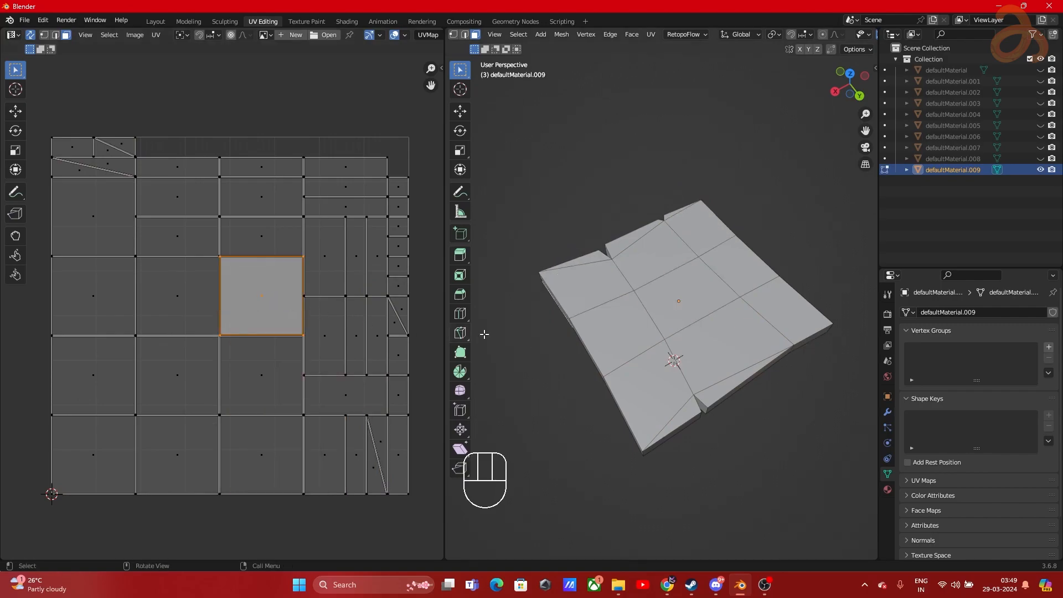
# Step: Select individual top faces on the 3D tabletop to compare each one with its place in the UV layout
pyautogui.click(650, 290)
pyautogui.click(684, 365)
pyautogui.click(642, 391)
pyautogui.click(602, 329)
pyautogui.click(579, 287)
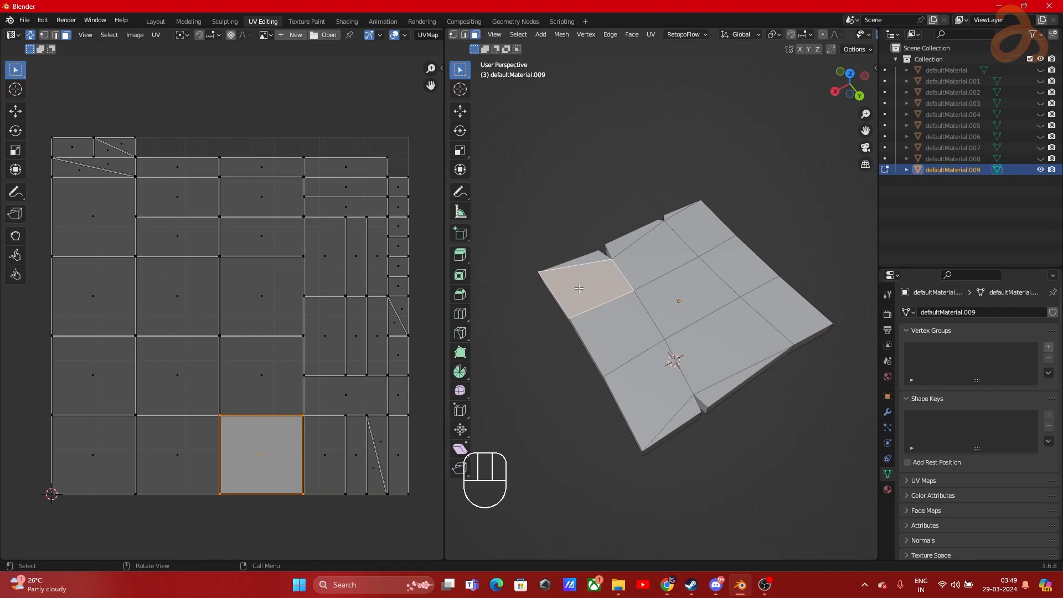
pyautogui.click(683, 305)
# Step: Apply Cube Projection to only the middle top face along the tabletop's far edge
pyautogui.click(631, 258)
pyautogui.press('u')
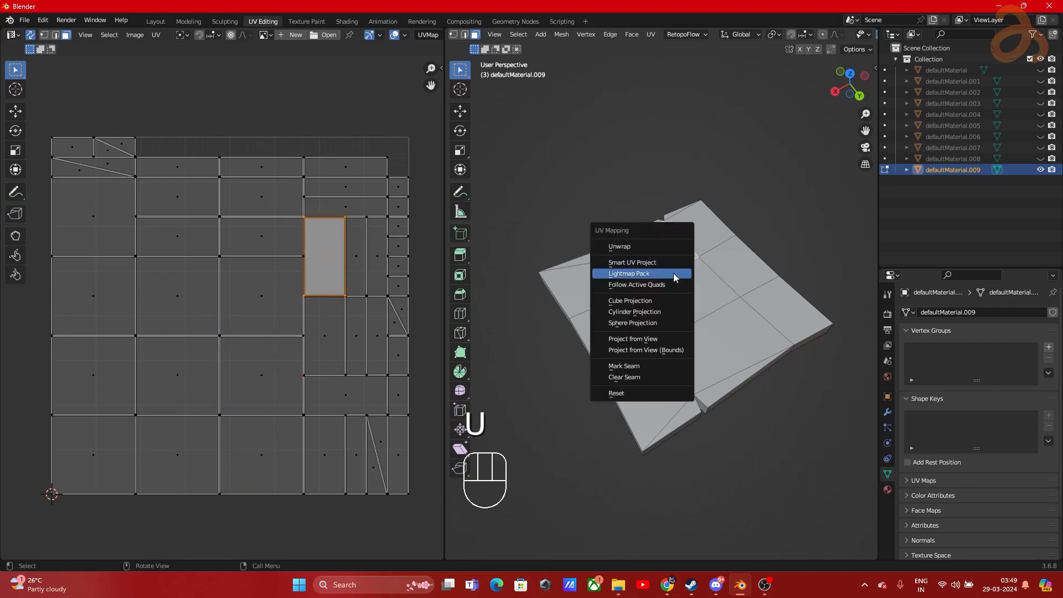
pyautogui.click(663, 301)
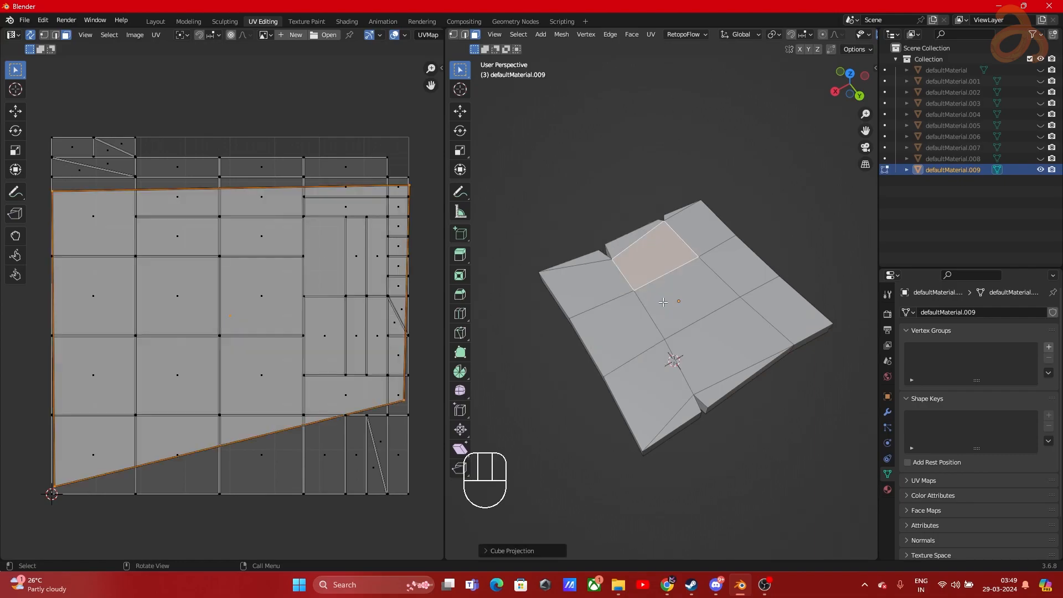
# Step: Select the whole tabletop mesh and unwrap it with Cube Projection
pyautogui.click(717, 339)
pyautogui.press('a')
pyautogui.press('u')
pyautogui.click(715, 338)
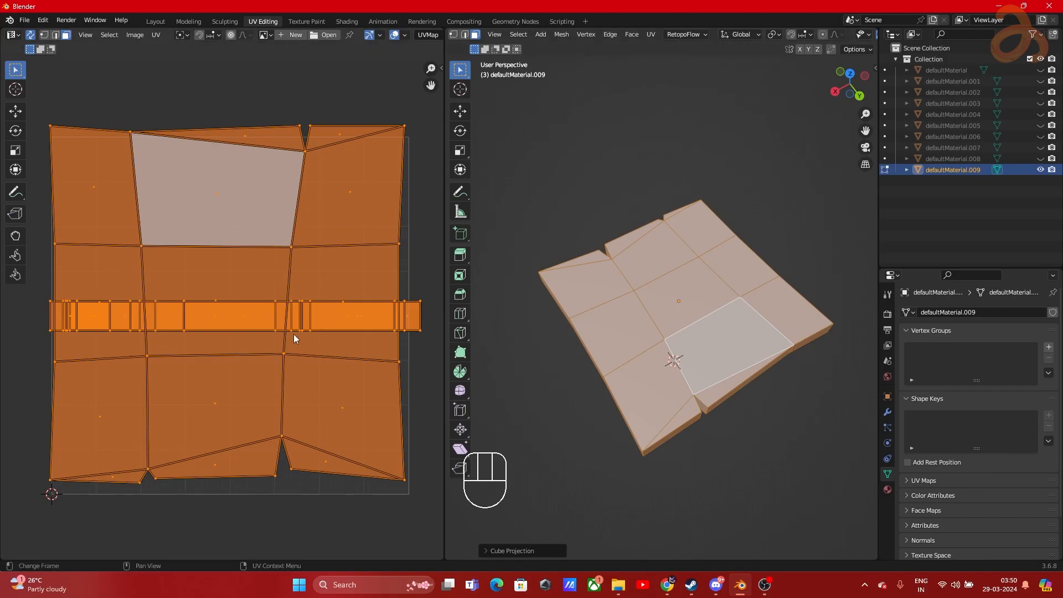
pyautogui.scroll(-1, 294, 334)
pyautogui.keyDown('shift'); pyautogui.moveTo(321, 323); pyautogui.dragTo(314, 311, button='middle'); pyautogui.keyUp('shift')
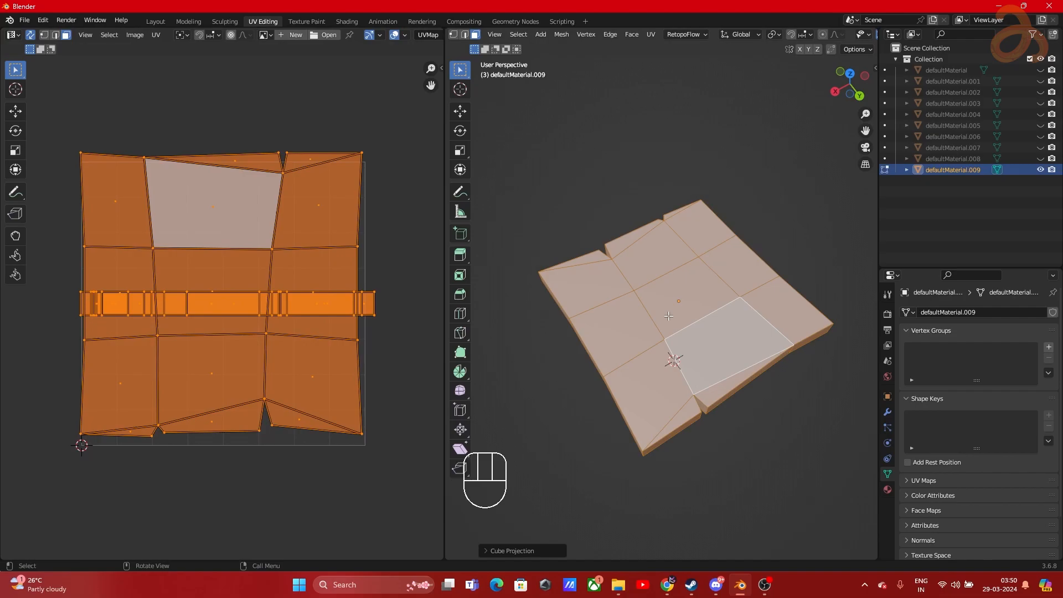
# Step: Unwrap the whole tabletop with Cylinder Projection and inspect the resulting UV shape against the UV square
pyautogui.press('u')
pyautogui.click(663, 403)
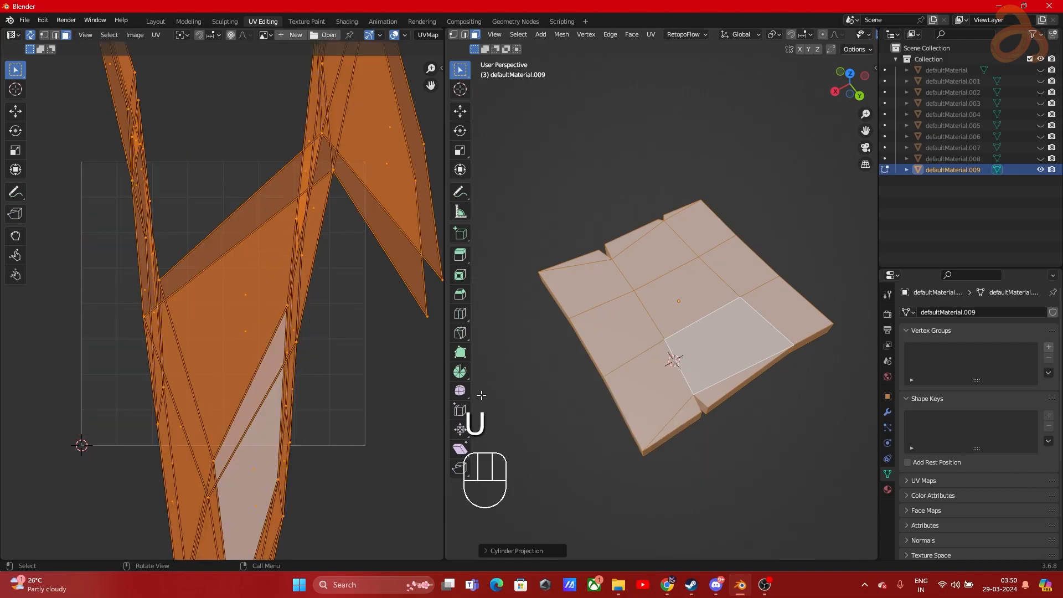
pyautogui.scroll(-4, 237, 354)
pyautogui.scroll(2, 145, 337)
pyautogui.scroll(-2, 145, 334)
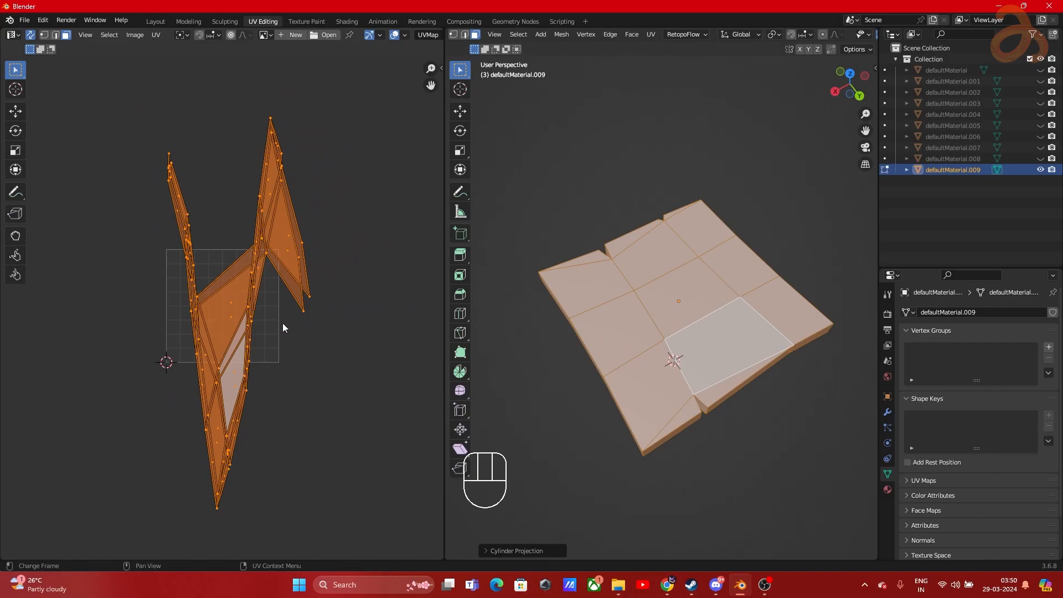
pyautogui.scroll(3, 284, 325)
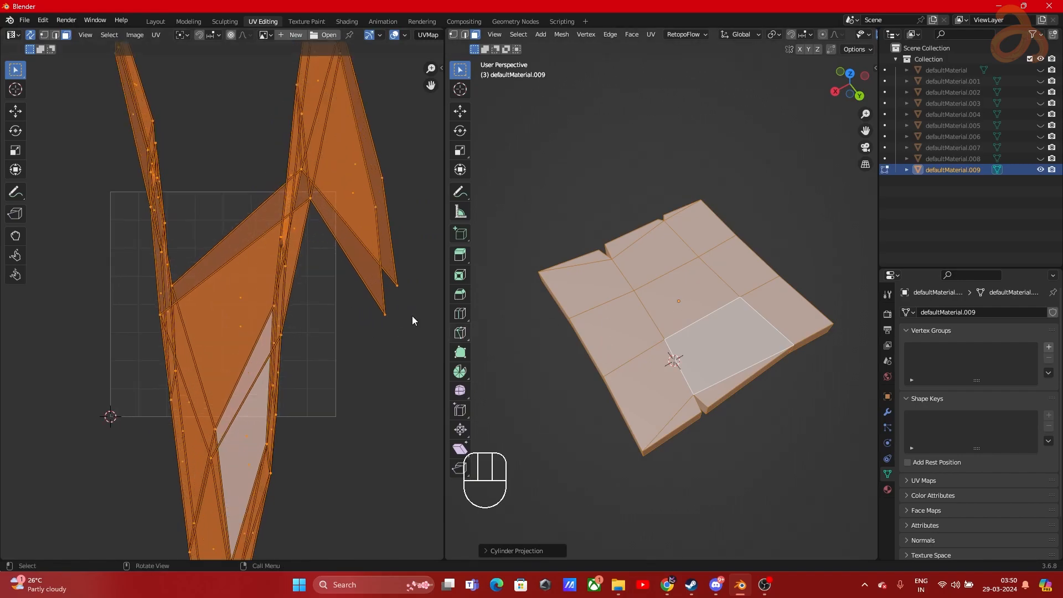
pyautogui.scroll(-3, 251, 298)
pyautogui.scroll(3, 252, 297)
pyautogui.scroll(-4, 250, 302)
pyautogui.scroll(1, 250, 302)
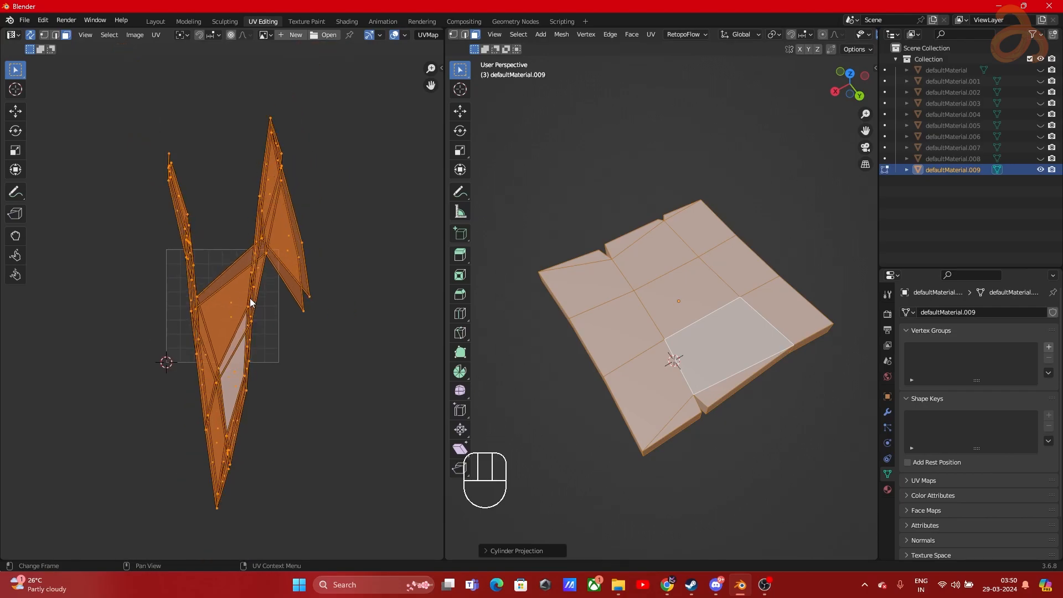
# Step: Unwrap the whole tabletop with Project from View from a lower, angled perspective
pyautogui.press('u')
pyautogui.moveTo(676, 313); pyautogui.dragTo(697, 301, button='middle')
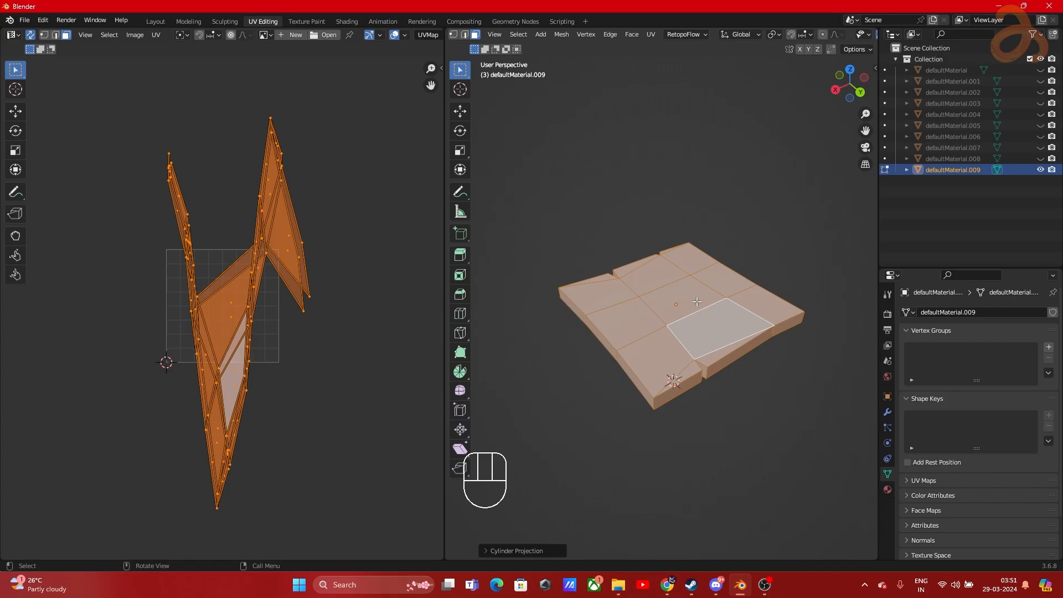
pyautogui.keyDown('alt'); pyautogui.moveTo(697, 301); pyautogui.dragTo(758, 351, button='middle'); pyautogui.keyUp('alt')
pyautogui.scroll(-3, 698, 328)
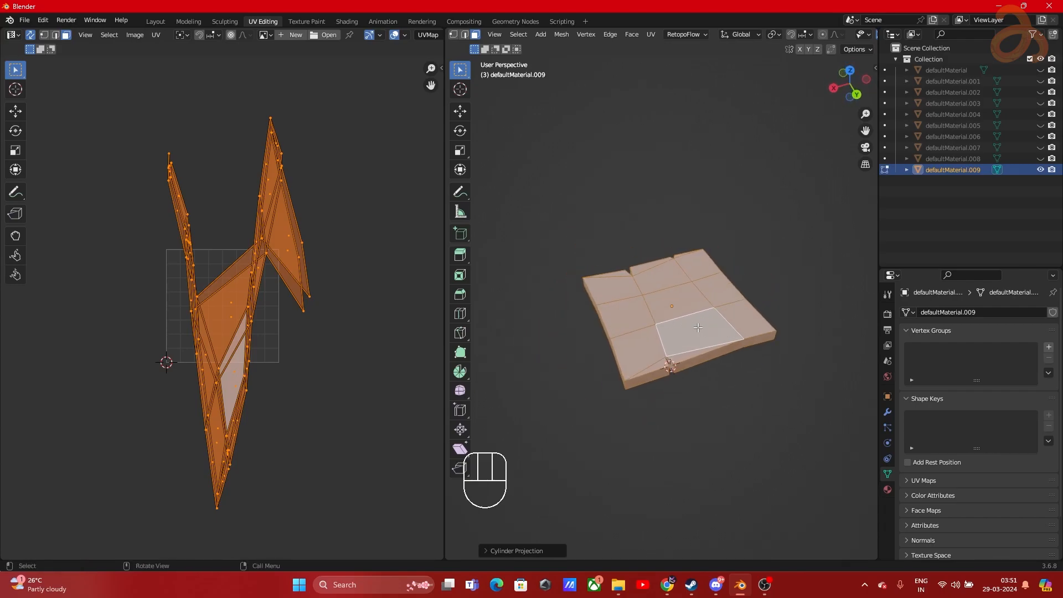
pyautogui.press('u')
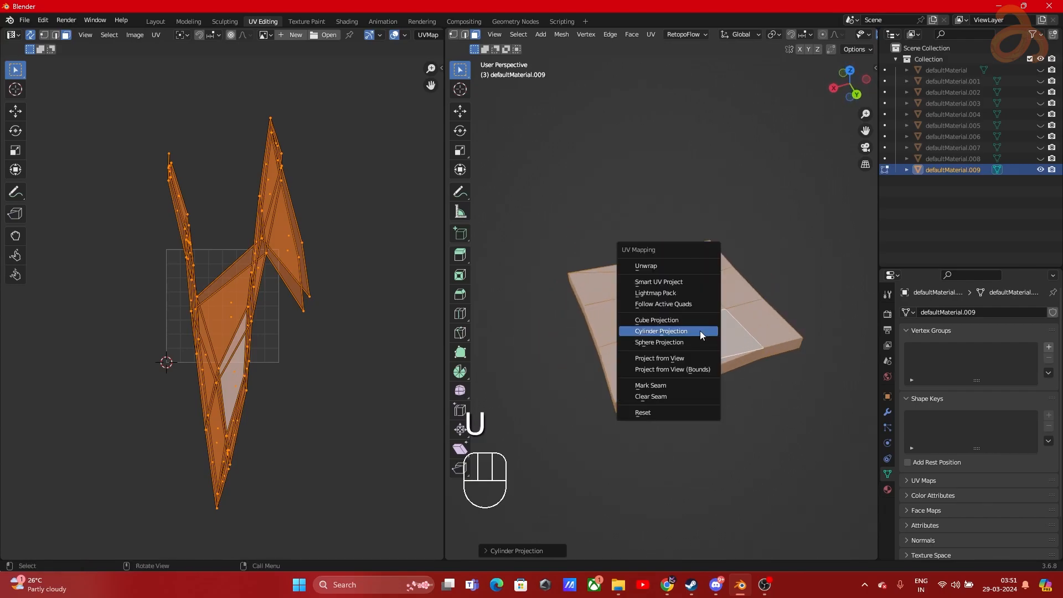
pyautogui.click(675, 357)
pyautogui.scroll(5, 233, 341)
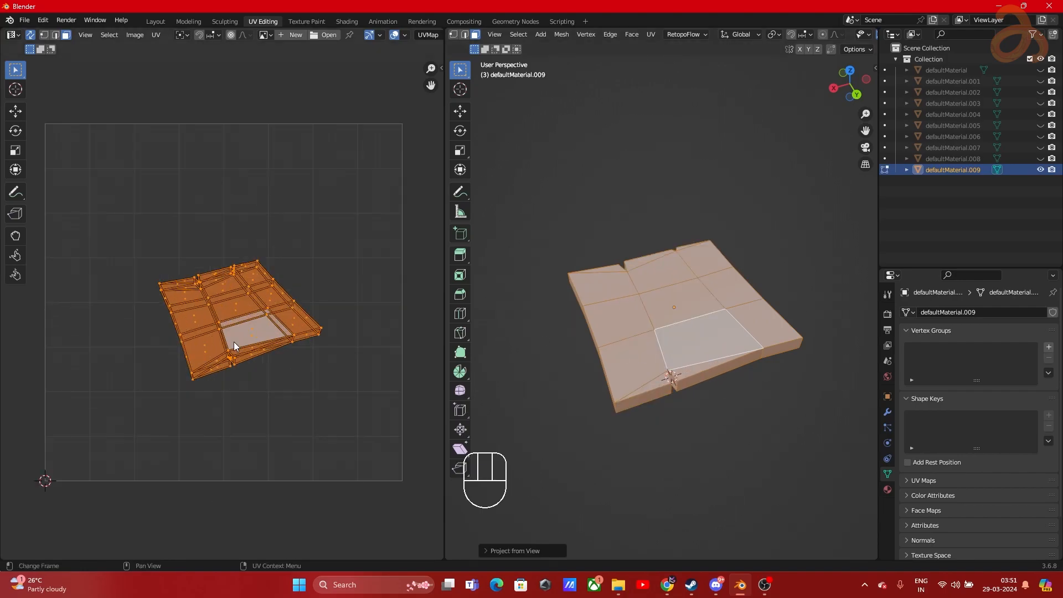
pyautogui.scroll(-1, 233, 341)
# Step: Select single tabletop faces in the 3D view and the UV editor to check where they fall in the projected layout
pyautogui.click(782, 229)
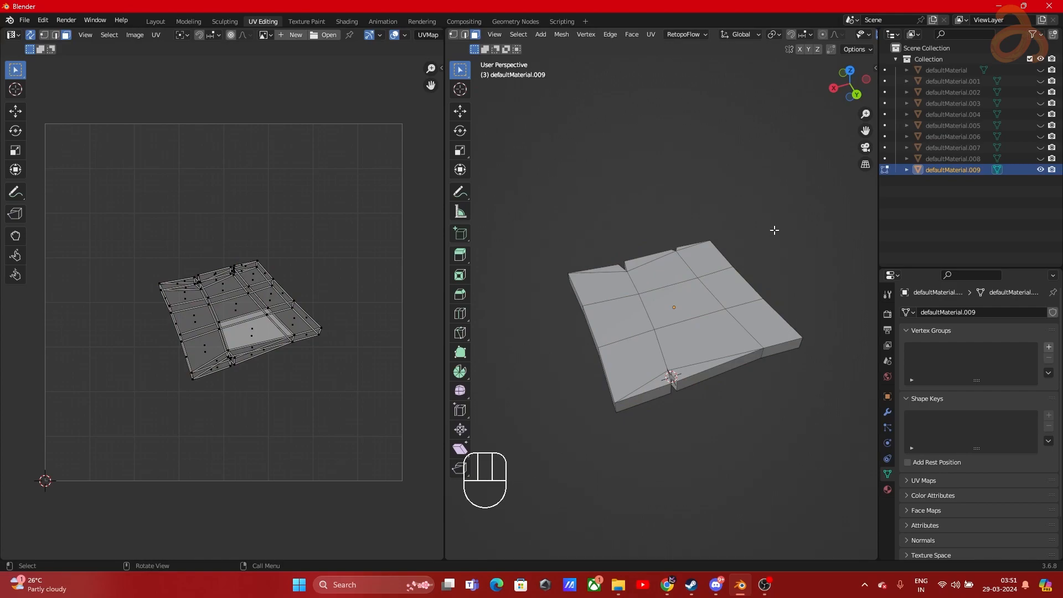
pyautogui.click(721, 292)
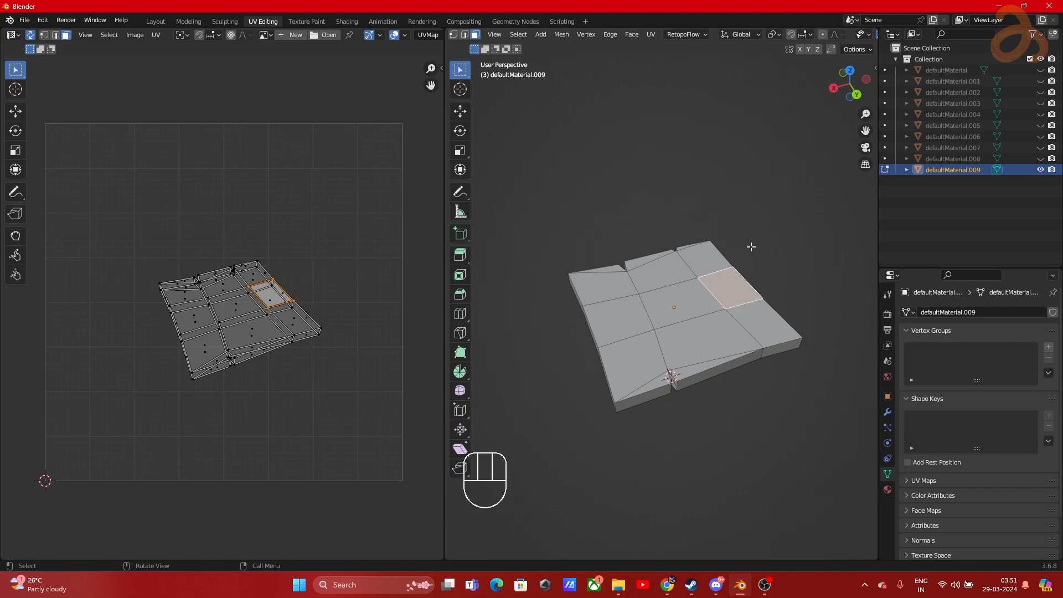
pyautogui.press('Tab')
pyautogui.press('Tab')
pyautogui.click(245, 291)
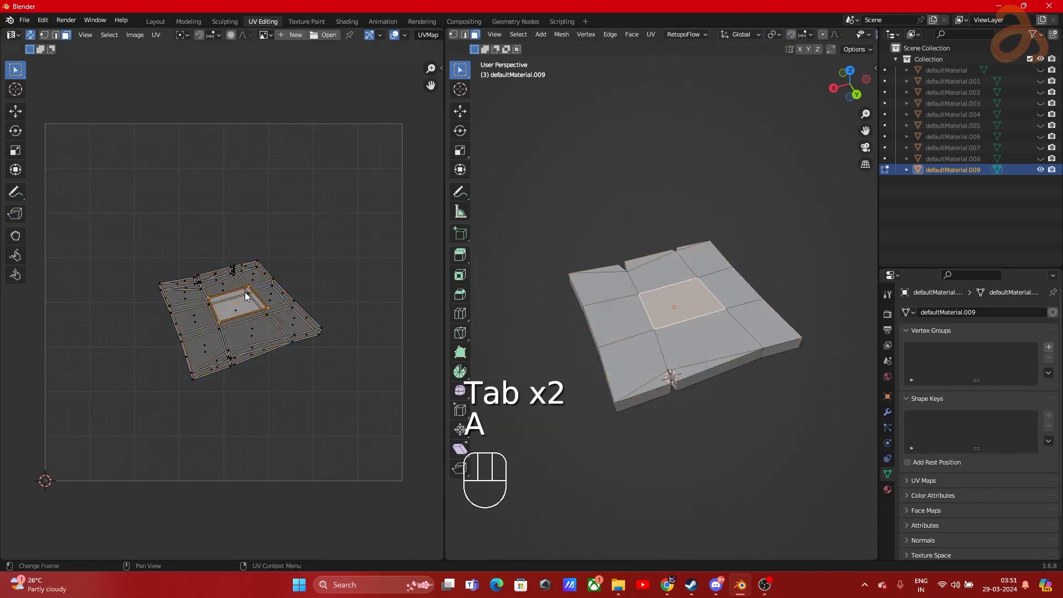
pyautogui.click(154, 34)
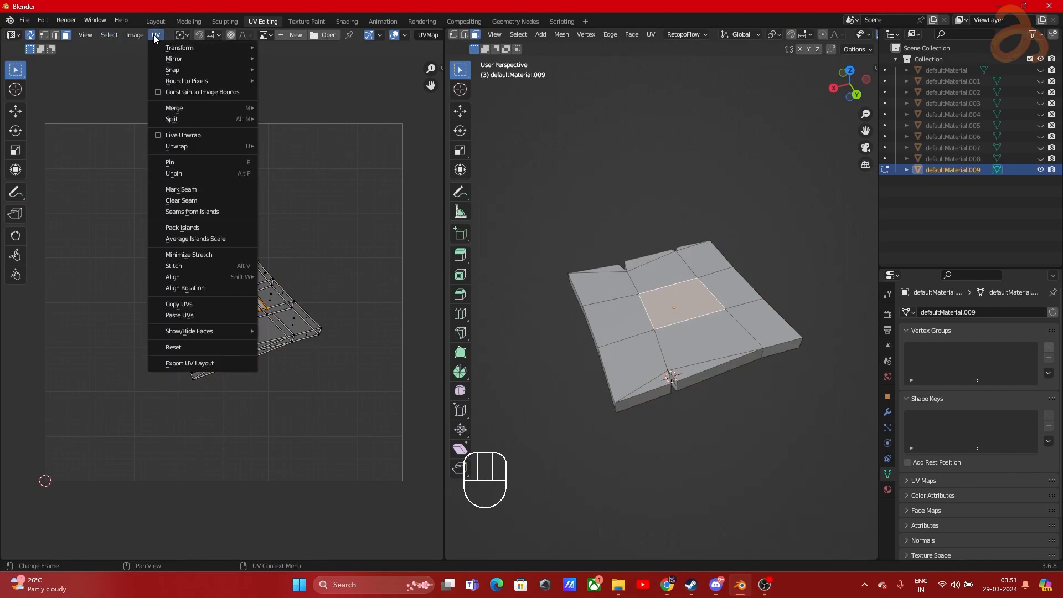
pyautogui.click(195, 204)
# Step: In face selection mode, move three UV faces out of the projected layout, placing them left of, above and right of the UV square
pyautogui.click(209, 304)
pyautogui.press('3')
pyautogui.scroll(-3, 208, 307)
pyautogui.press('g')
pyautogui.click(89, 249)
pyautogui.click(215, 308)
pyautogui.press('g')
pyautogui.click(267, 192)
pyautogui.click(237, 320)
pyautogui.press('g')
pyautogui.click(362, 317)
# Step: Move three more UV faces outside the UV square, two below it and one farther to its right
pyautogui.click(206, 304)
pyautogui.press('g')
pyautogui.click(164, 426)
pyautogui.click(232, 312)
pyautogui.press('g')
pyautogui.click(296, 432)
pyautogui.moveTo(241, 311); pyautogui.dragTo(359, 256)
pyautogui.click(230, 306)
pyautogui.press('g')
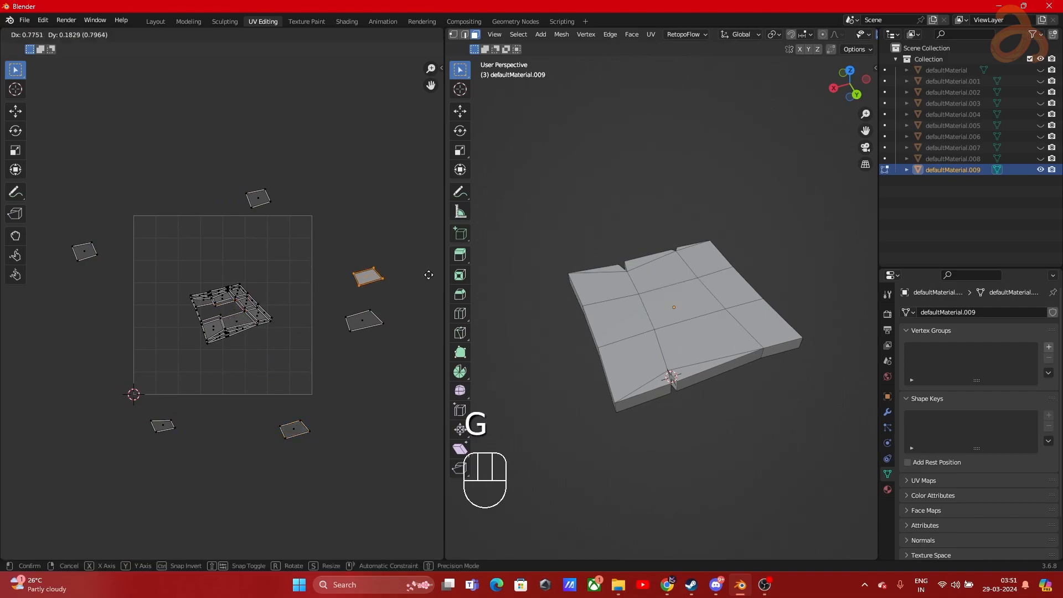
pyautogui.click(444, 248)
# Step: Move two groups of the remaining UV faces outside the UV square, one above it and one to its lower right
pyautogui.press('g')
pyautogui.moveTo(188, 279); pyautogui.dragTo(246, 345)
pyautogui.click(201, 182)
pyautogui.press('g')
pyautogui.click(301, 394)
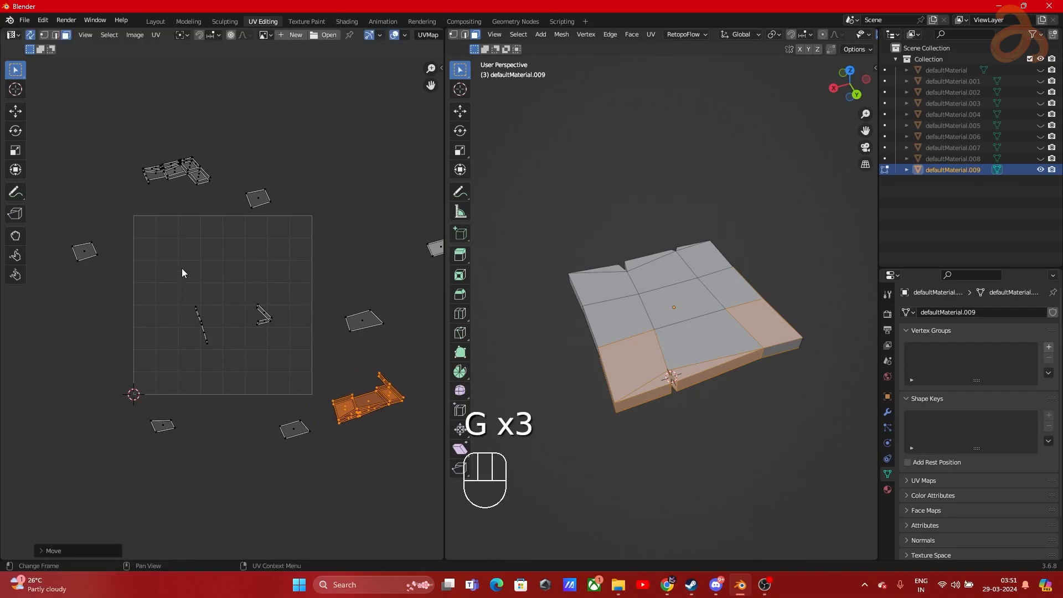
pyautogui.scroll(-1, 182, 268)
pyautogui.click(264, 327)
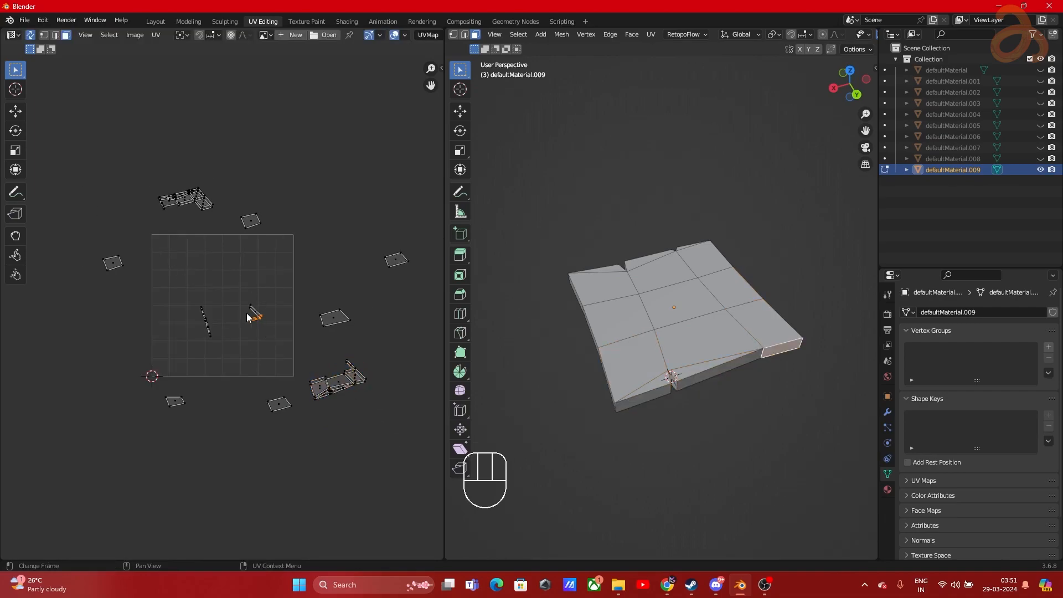
pyautogui.click(83, 224)
pyautogui.moveTo(52, 162); pyautogui.dragTo(419, 446)
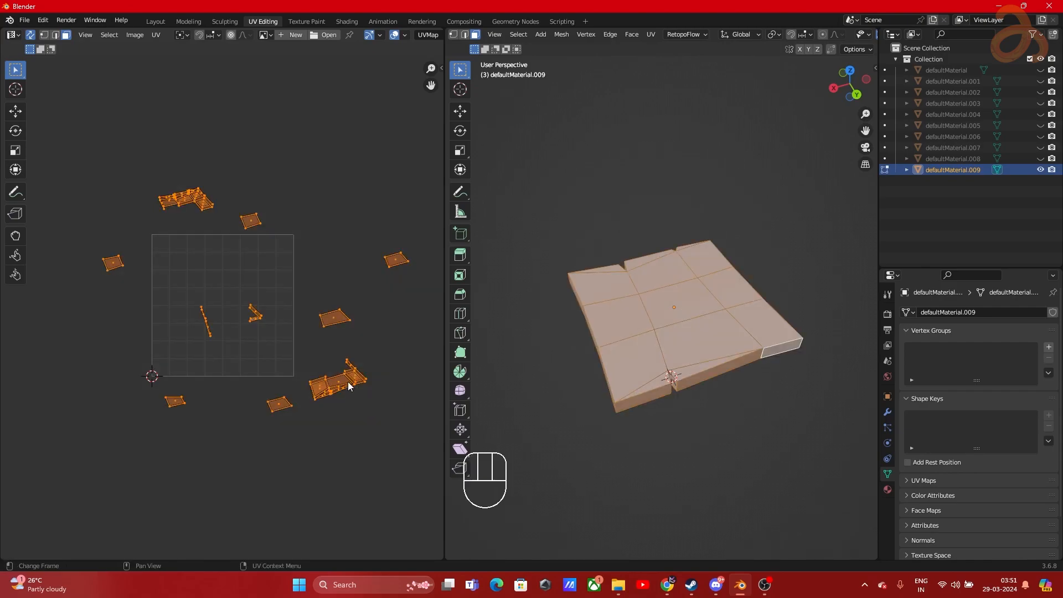
pyautogui.click(156, 36)
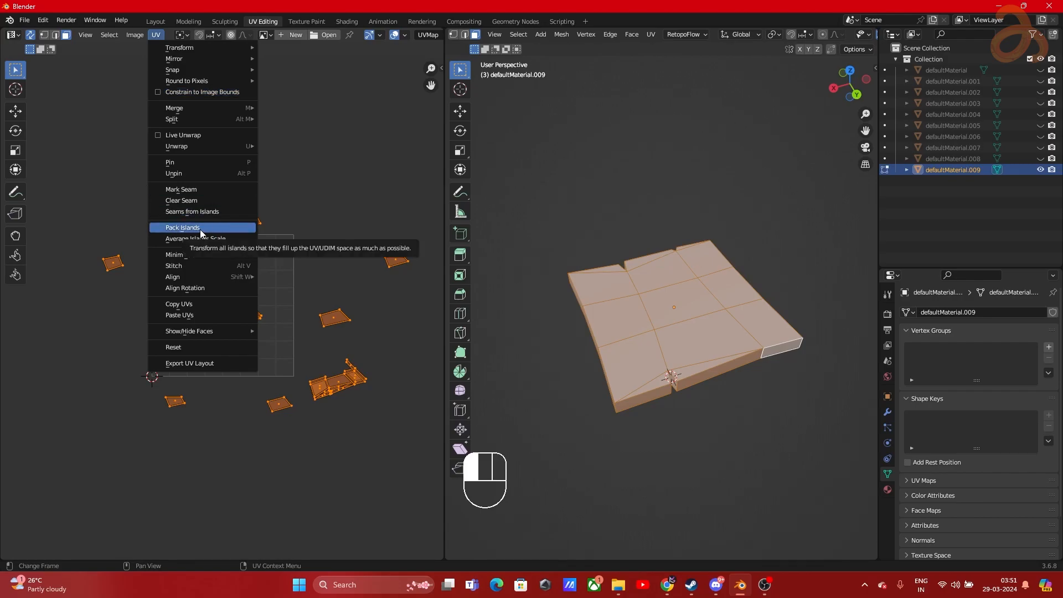
pyautogui.click(262, 241)
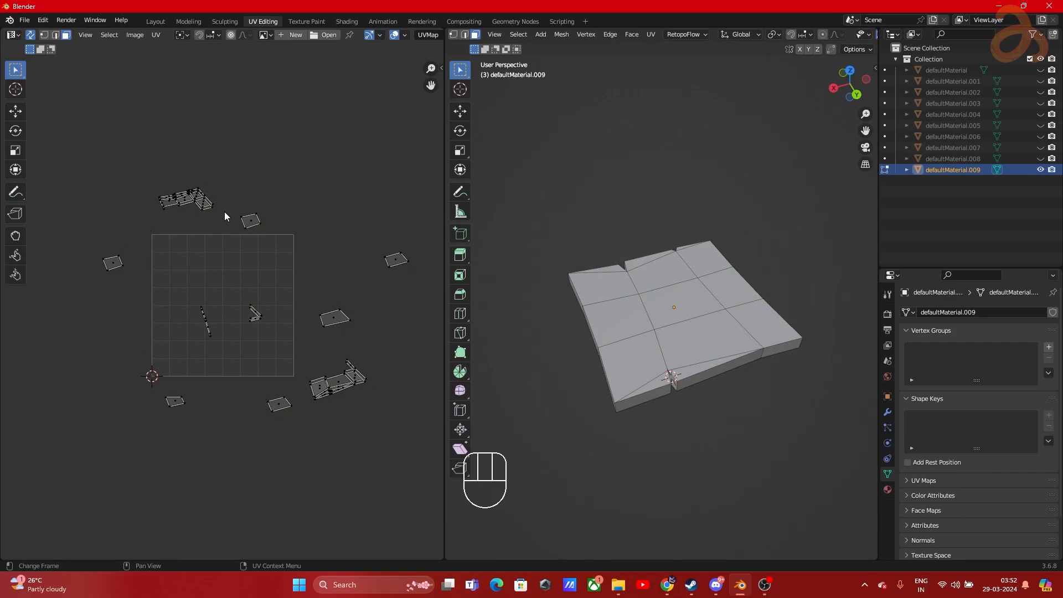
# Step: Select all scattered UV islands and pack them with Exact Shape (Concave), scaling and rotation enabled, and a scaled margin of 0.060
pyautogui.moveTo(65, 137); pyautogui.dragTo(410, 437)
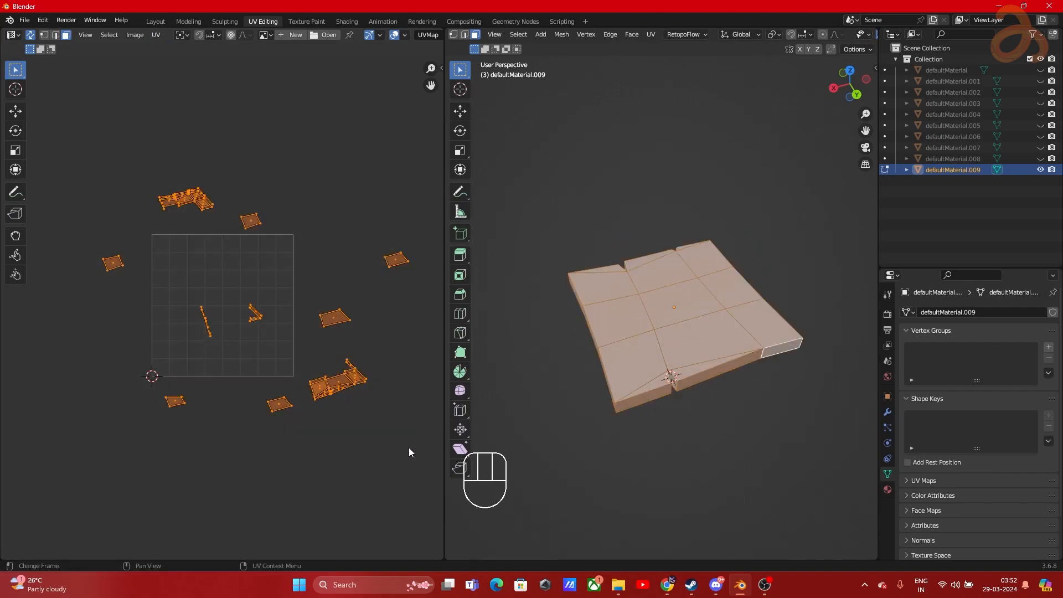
pyautogui.click(155, 34)
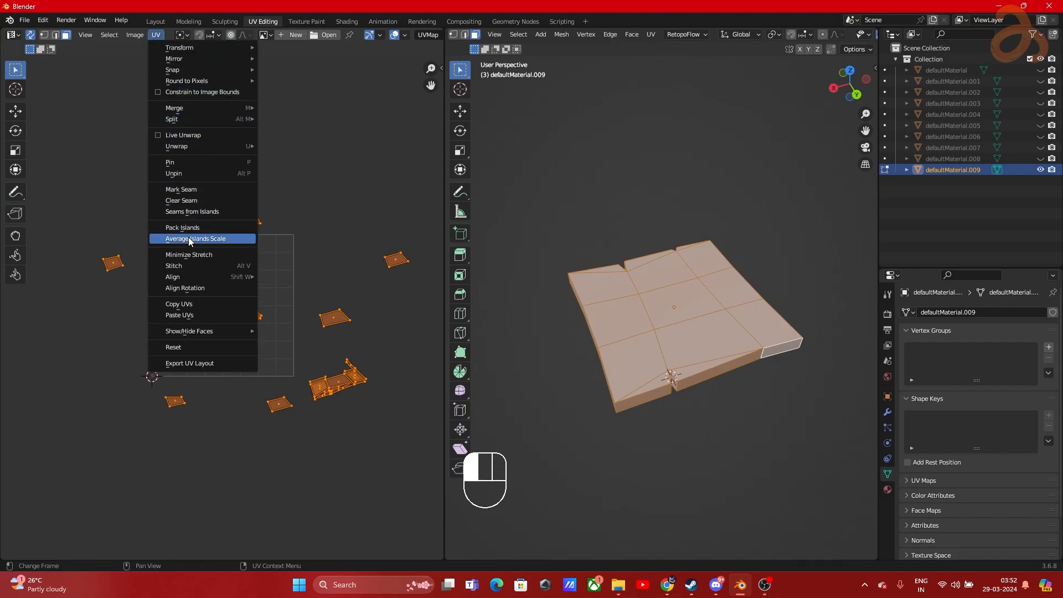
pyautogui.click(177, 227)
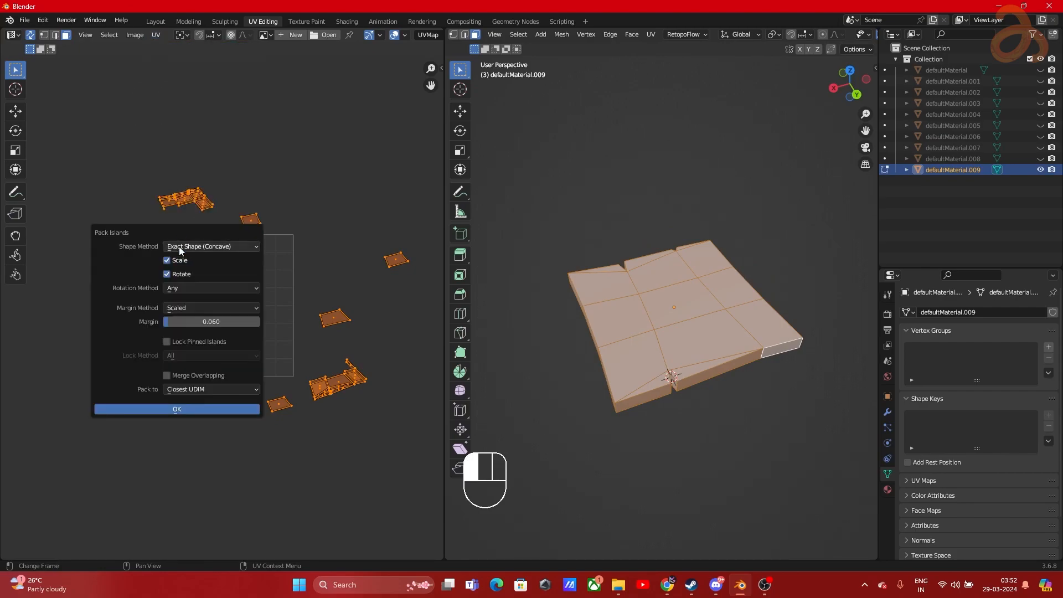
pyautogui.click(161, 408)
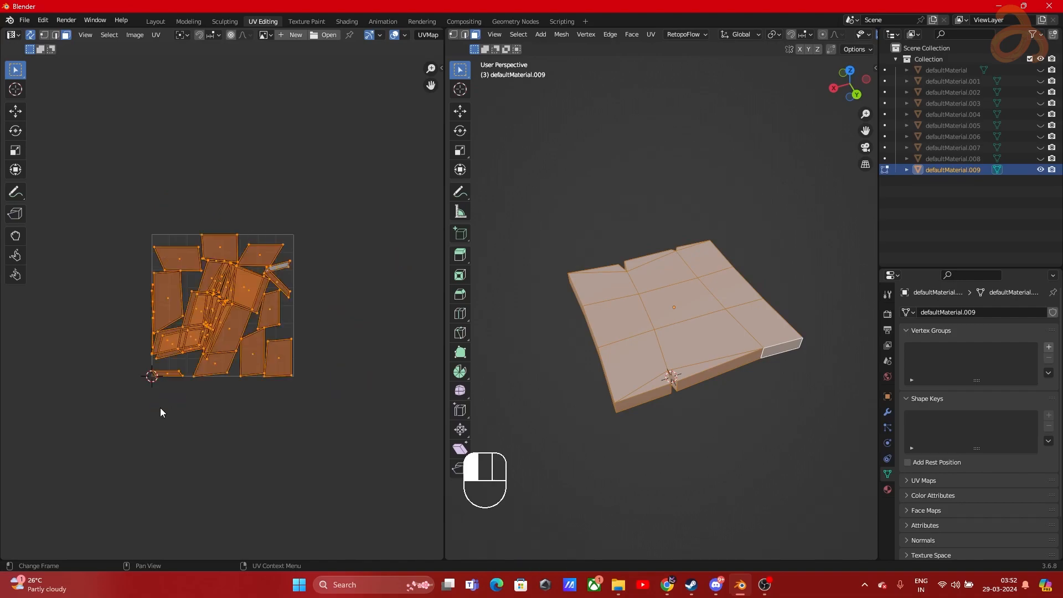
pyautogui.scroll(3, 279, 307)
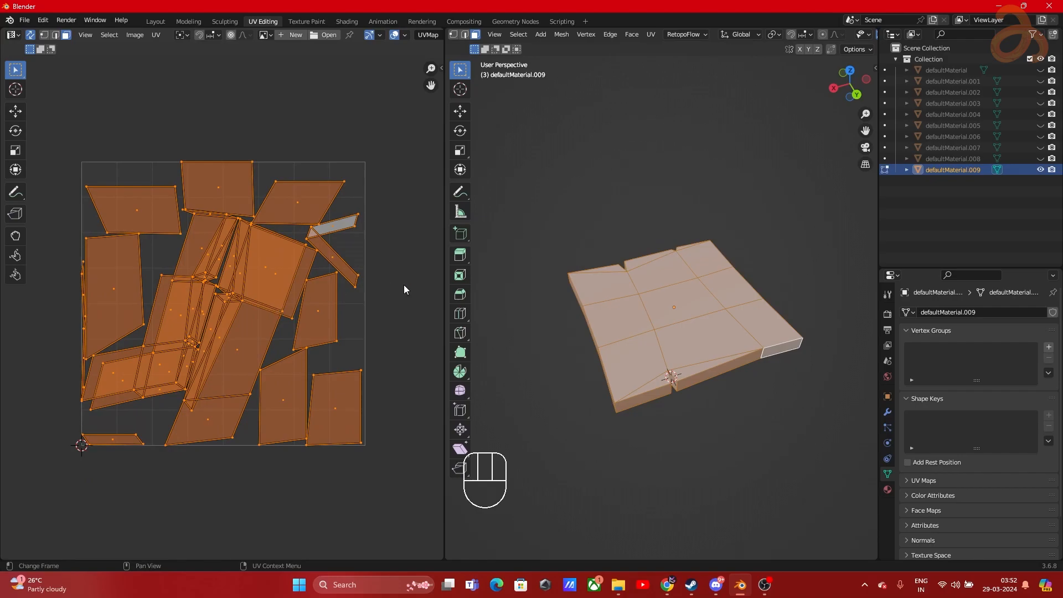
# Step: Unwrap the whole tabletop again with Smart UV Project and pack the resulting UV islands
pyautogui.press('u')
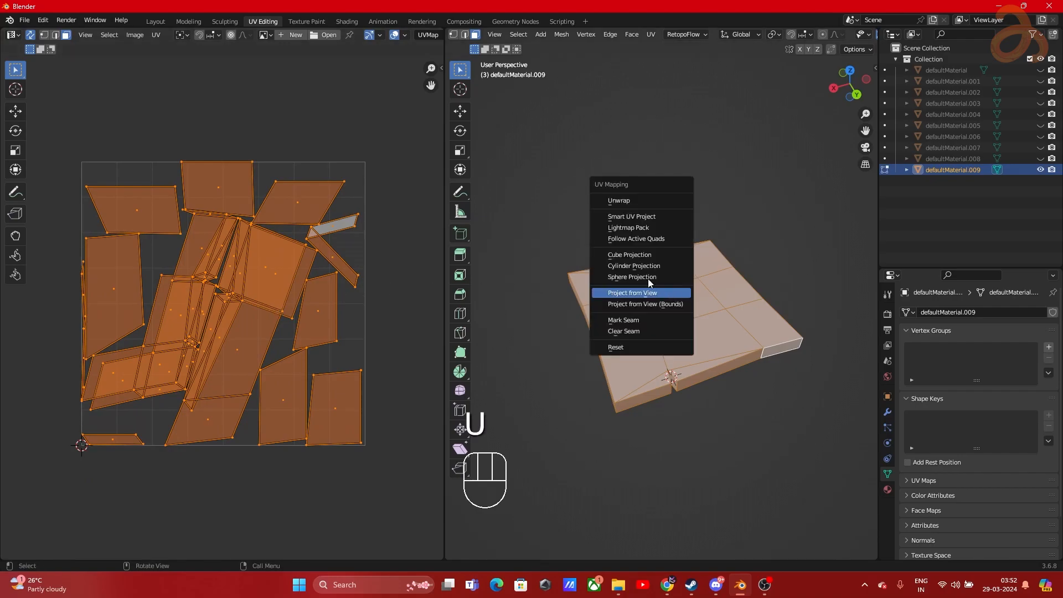
pyautogui.click(613, 213)
pyautogui.click(582, 320)
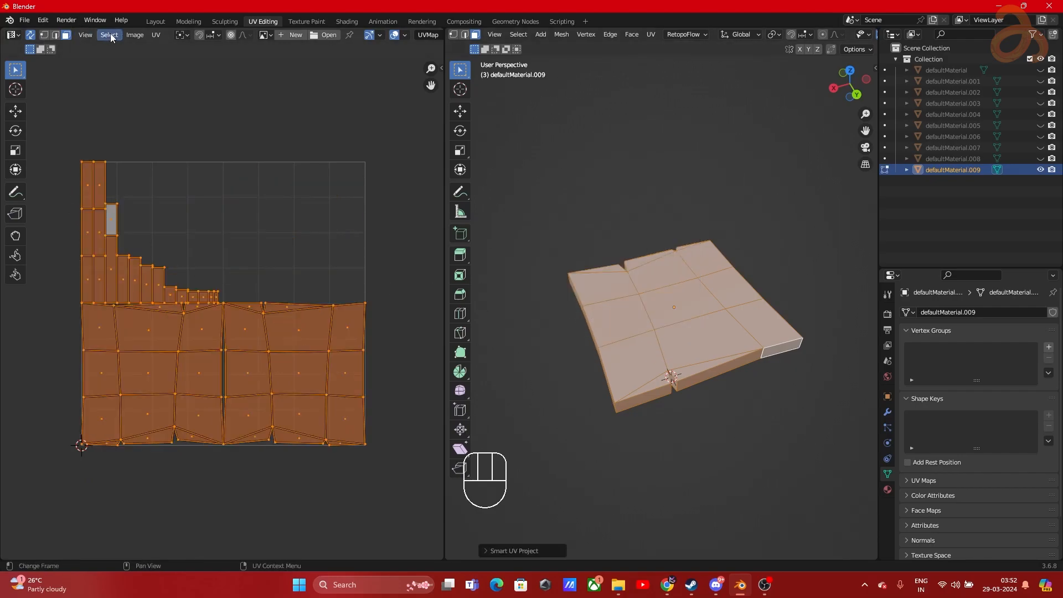
pyautogui.click(155, 35)
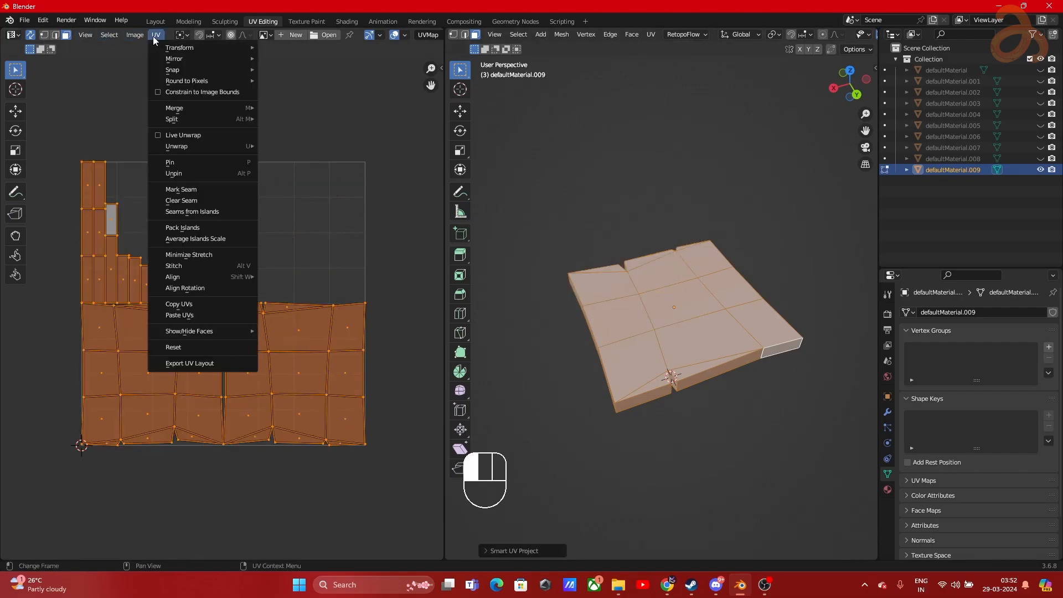
pyautogui.click(188, 229)
pyautogui.click(188, 413)
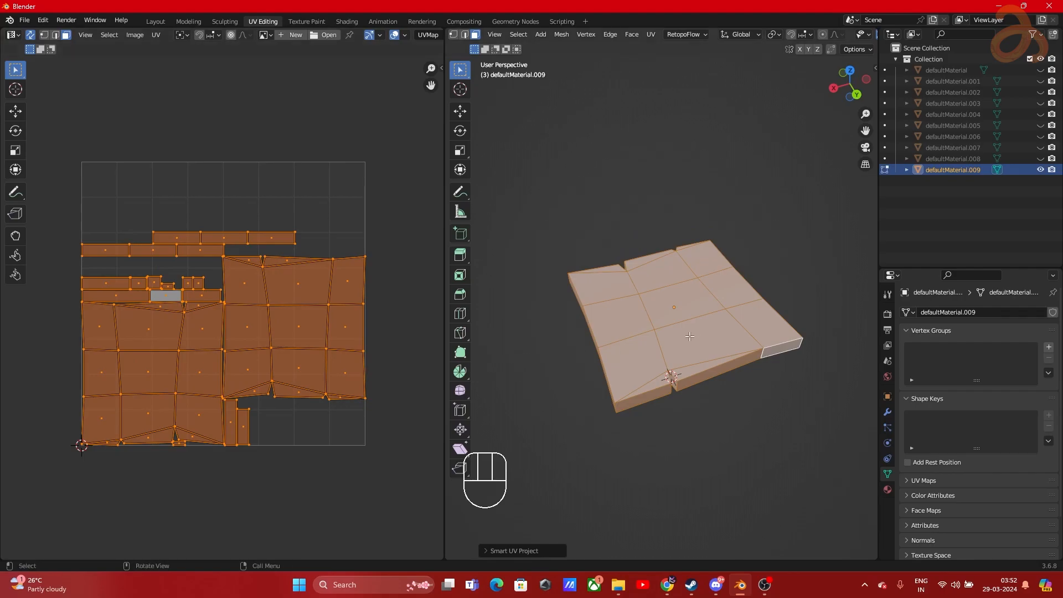
# Step: Return the tabletop to Object Mode and switch to the Shading workspace, viewing the model from another angle
pyautogui.click(714, 391)
pyautogui.press('Tab')
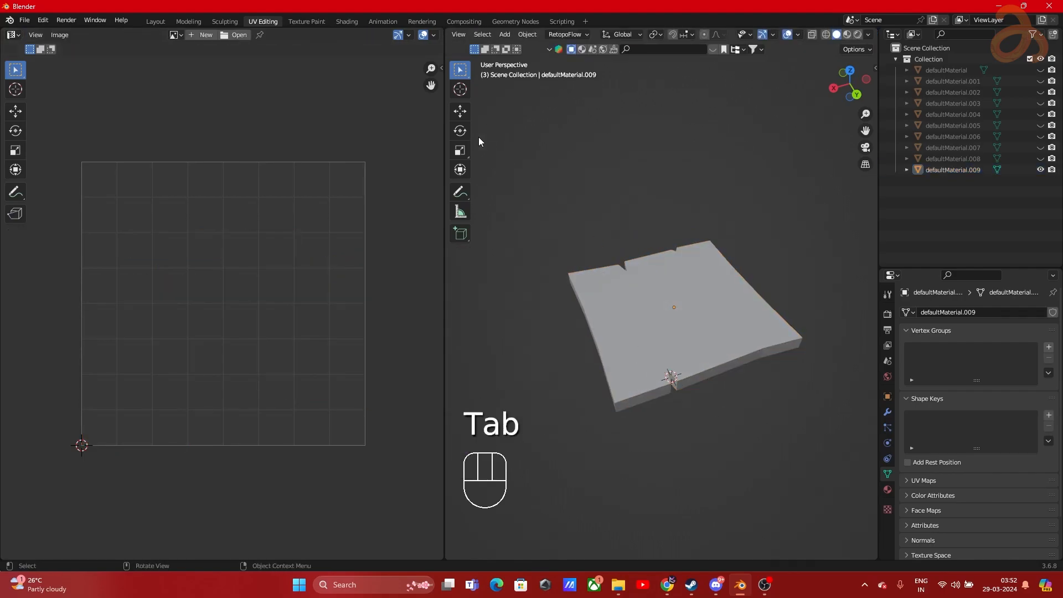
pyautogui.click(347, 22)
pyautogui.moveTo(278, 299); pyautogui.dragTo(471, 296, button='middle')
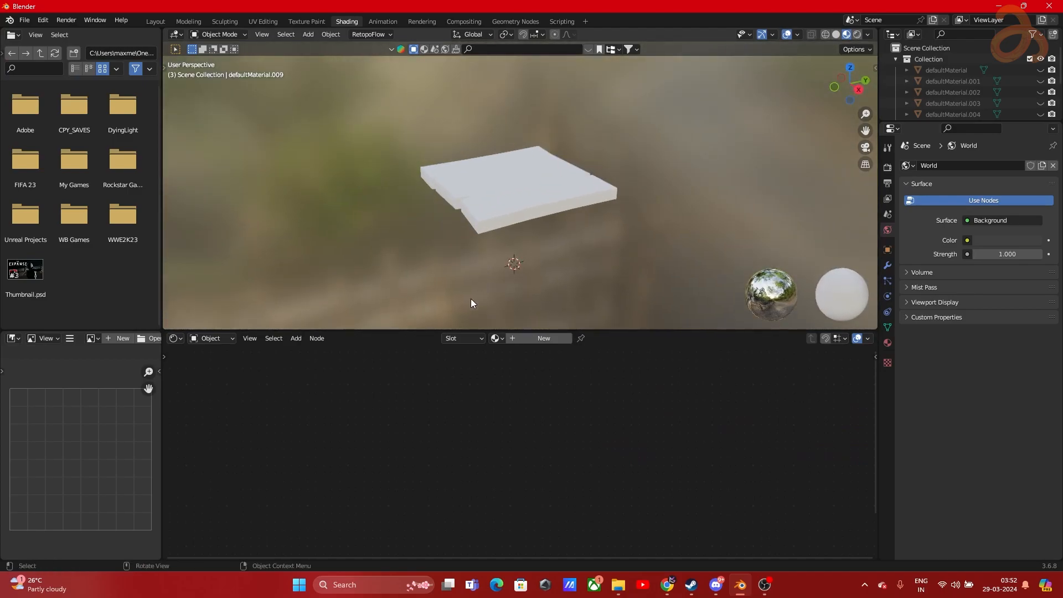